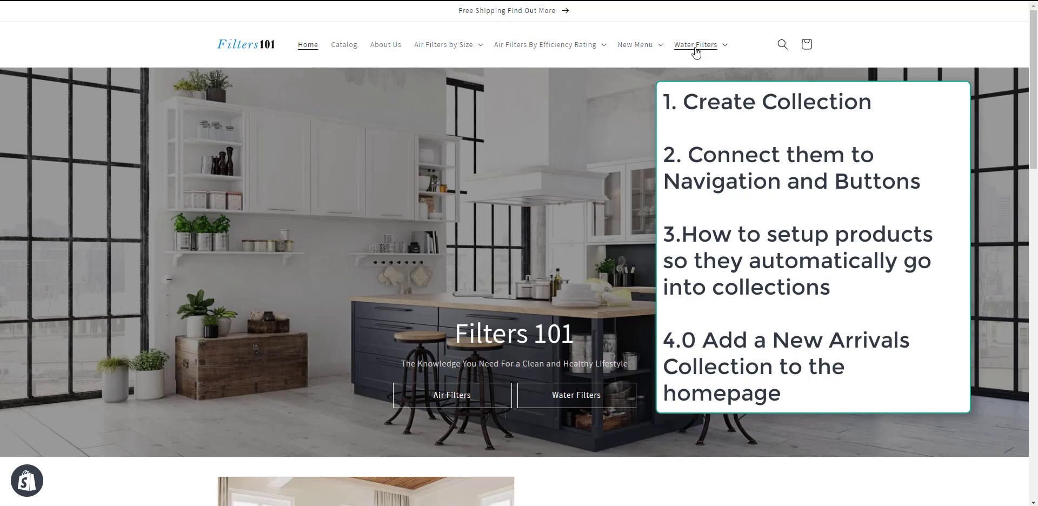
Examine the storefront home page's Water Filters submenu, banner buttons and featured products, and close the store preview.
{"action": "left_click", "coordinate": [726, 46]}
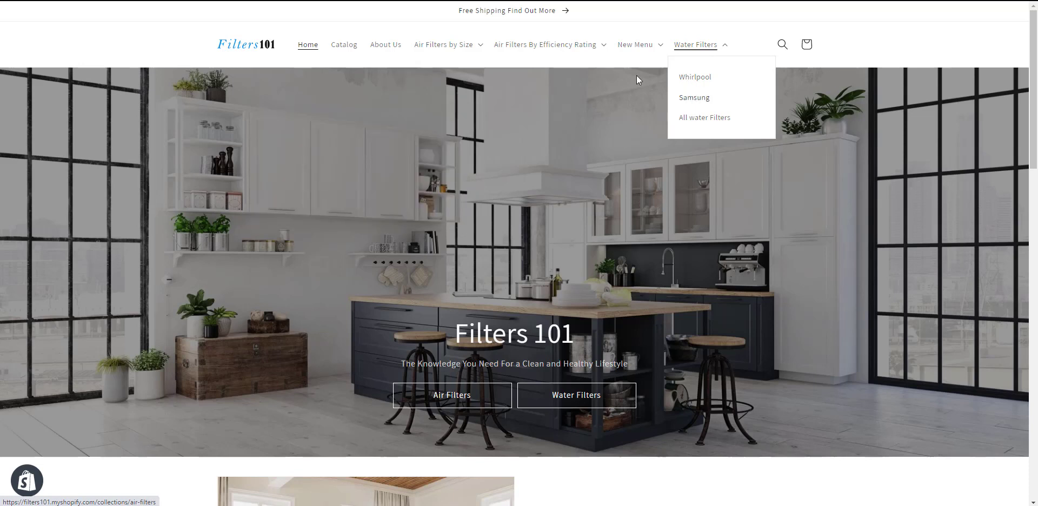
{"action": "scroll", "coordinate": [478, 70], "scroll_direction": "down", "scroll_amount": 1}
{"action": "scroll", "coordinate": [478, 70], "scroll_direction": "up", "scroll_amount": 1}
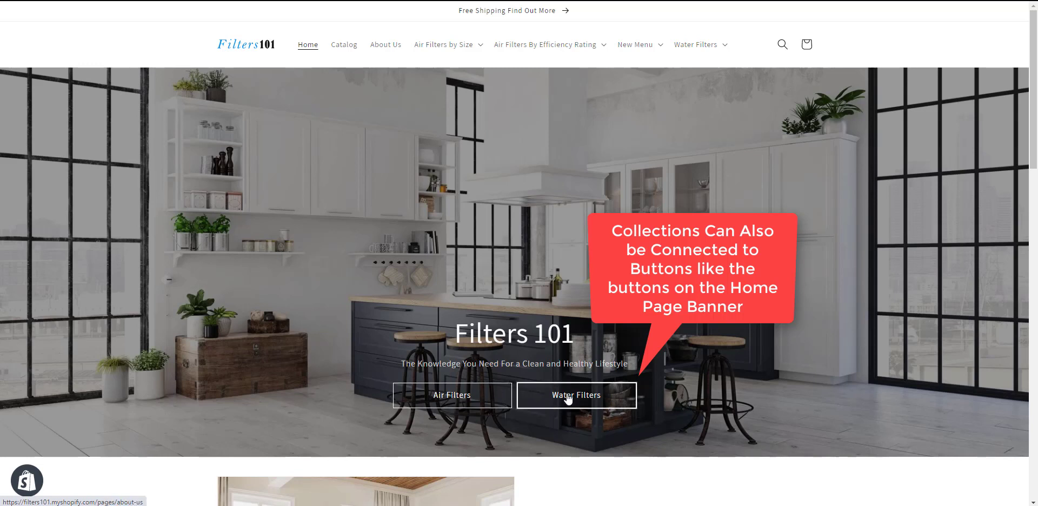
{"action": "scroll", "coordinate": [568, 397], "scroll_direction": "down", "scroll_amount": 5}
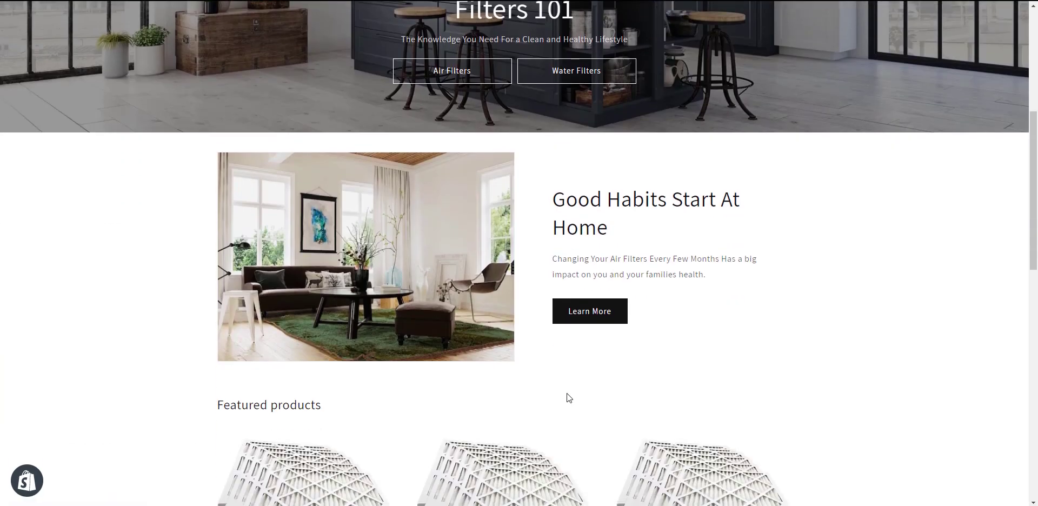
{"action": "scroll", "coordinate": [567, 398], "scroll_direction": "down", "scroll_amount": 5}
{"action": "scroll", "coordinate": [567, 397], "scroll_direction": "up", "scroll_amount": 2}
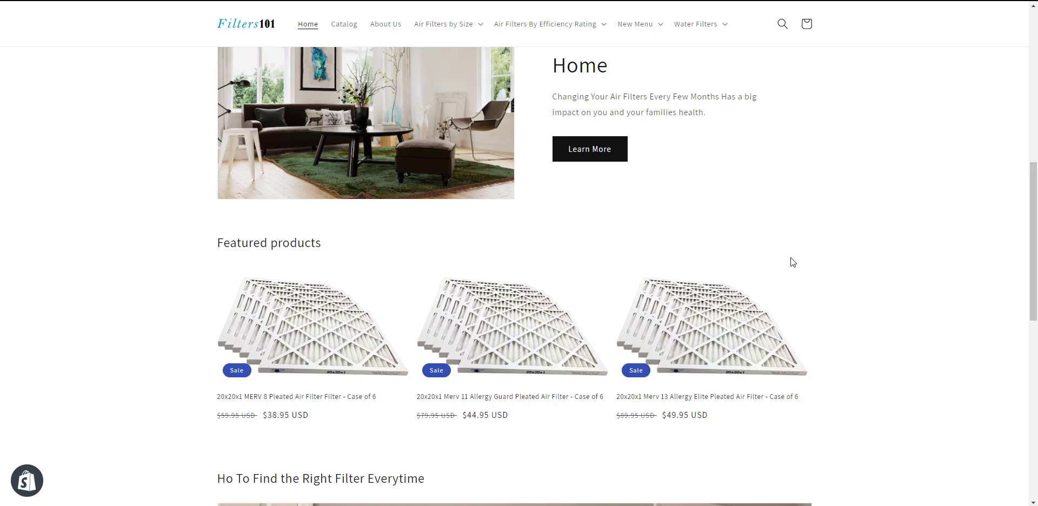
{"action": "scroll", "coordinate": [790, 257], "scroll_direction": "up", "scroll_amount": 8}
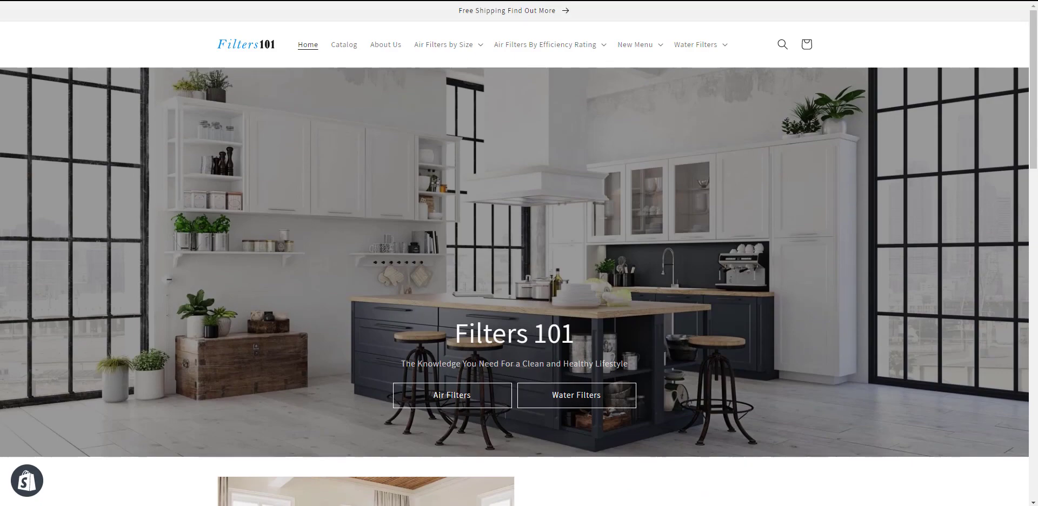
{"action": "key", "text": "ctrl+w"}
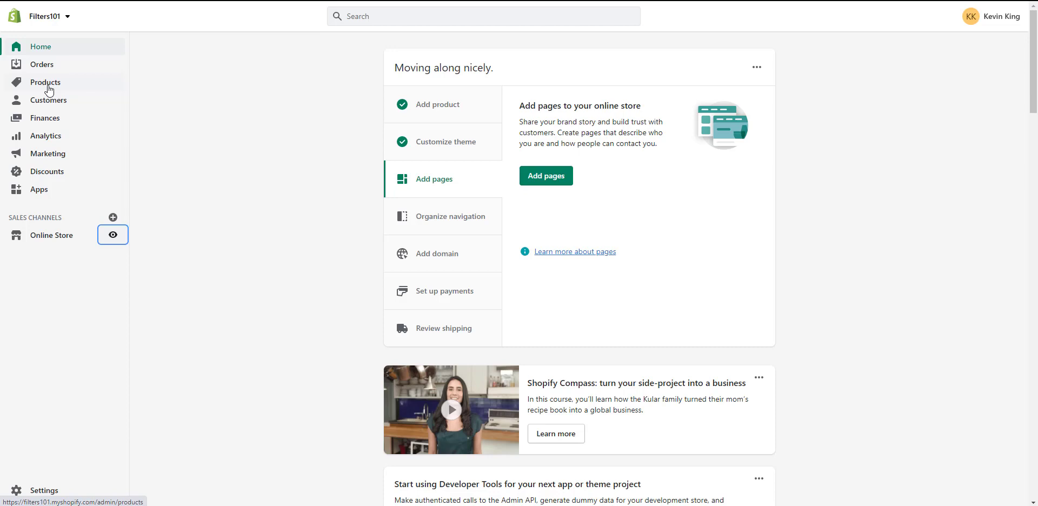
Open the product "16x20x1 MERV 11 Pleated Air Filter Filter - Case of 6" and examine its title and description.
{"action": "left_click", "coordinate": [46, 83]}
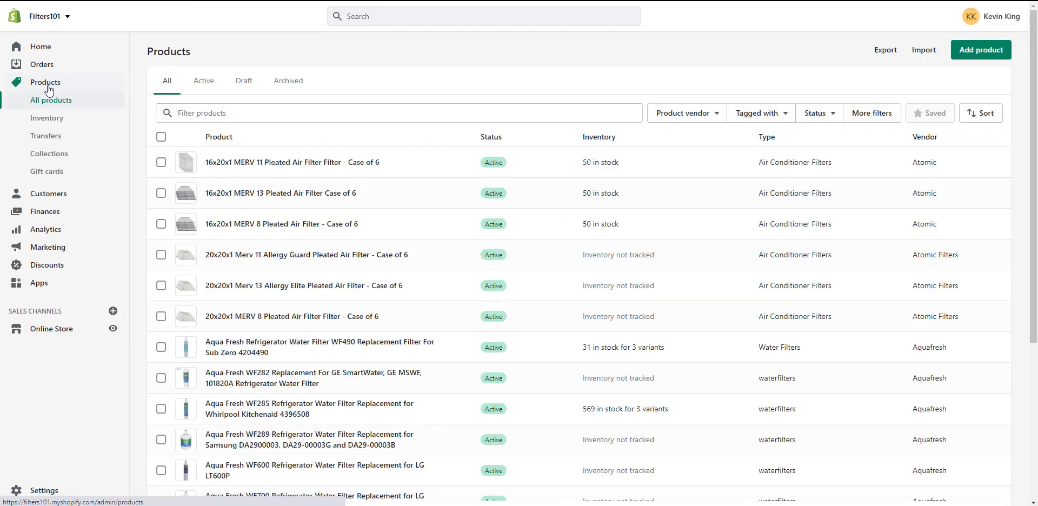
{"action": "left_click", "coordinate": [276, 163]}
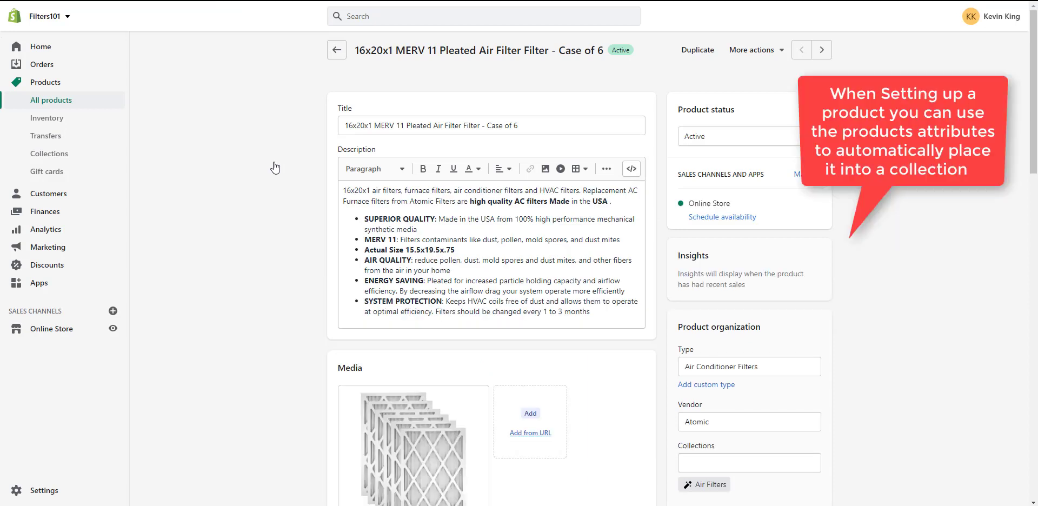
{"action": "left_click_drag", "start_coordinate": [535, 125], "coordinate": [341, 123]}
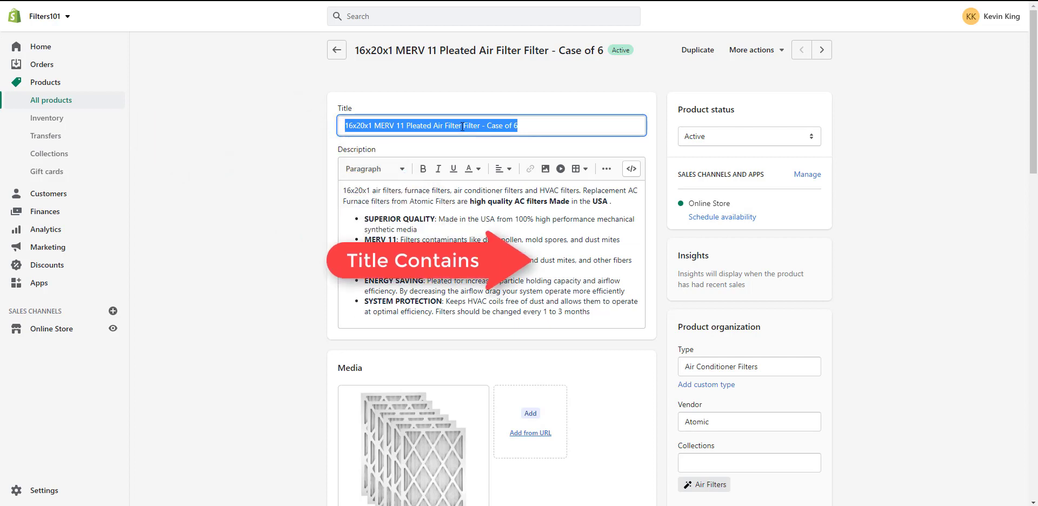
{"action": "scroll", "coordinate": [463, 126], "scroll_direction": "down", "scroll_amount": 1}
{"action": "scroll", "coordinate": [462, 127], "scroll_direction": "down", "scroll_amount": 2}
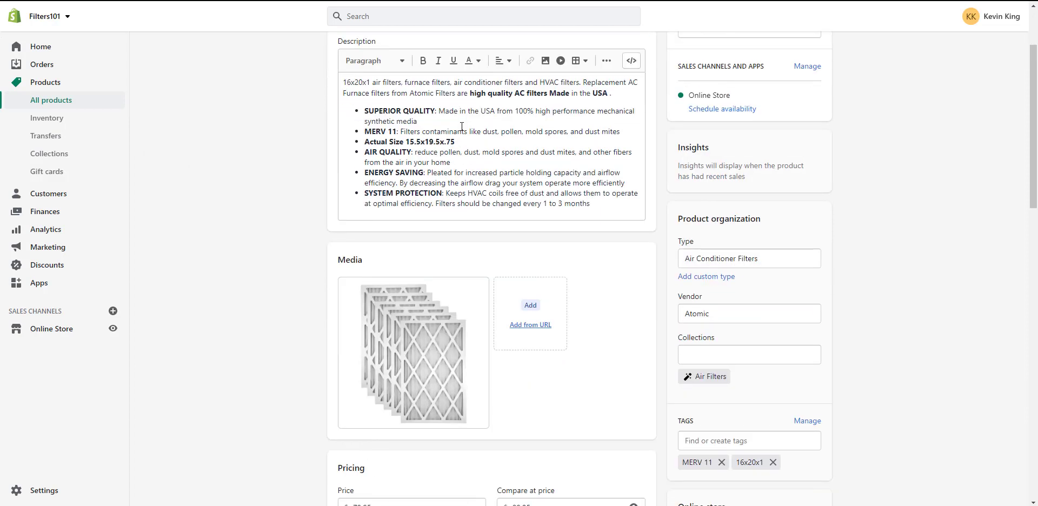
{"action": "scroll", "coordinate": [514, 248], "scroll_direction": "up", "scroll_amount": 2}
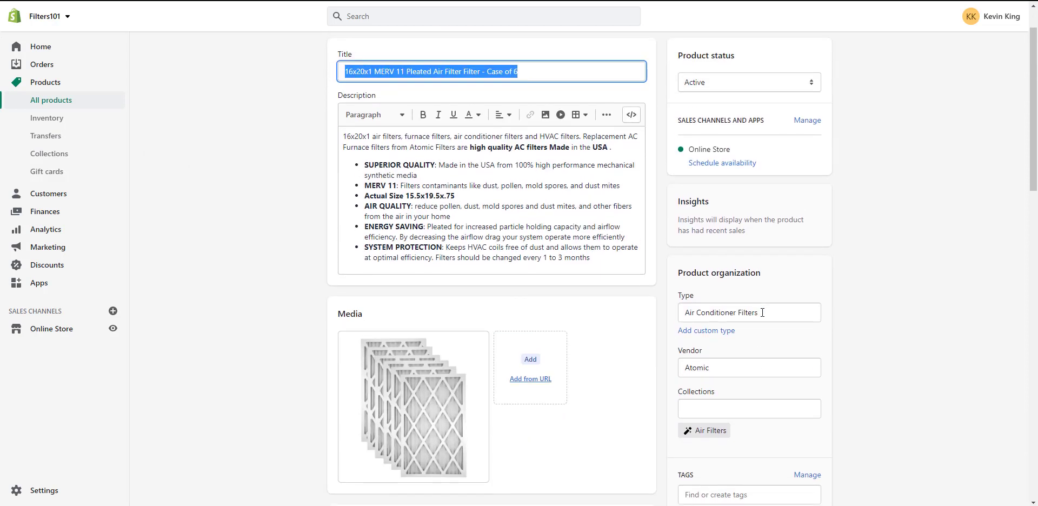
Examine the type, vendor and tags that organize the 16x20x1 MERV 11 air filter product.
{"action": "triple_click", "coordinate": [762, 313]}
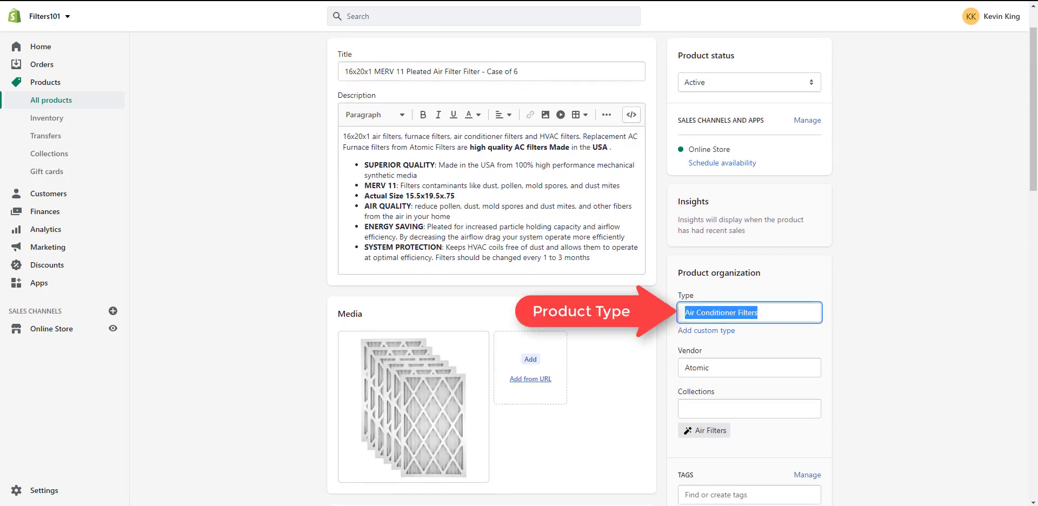
{"action": "scroll", "coordinate": [519, 270], "scroll_direction": "down", "scroll_amount": 1}
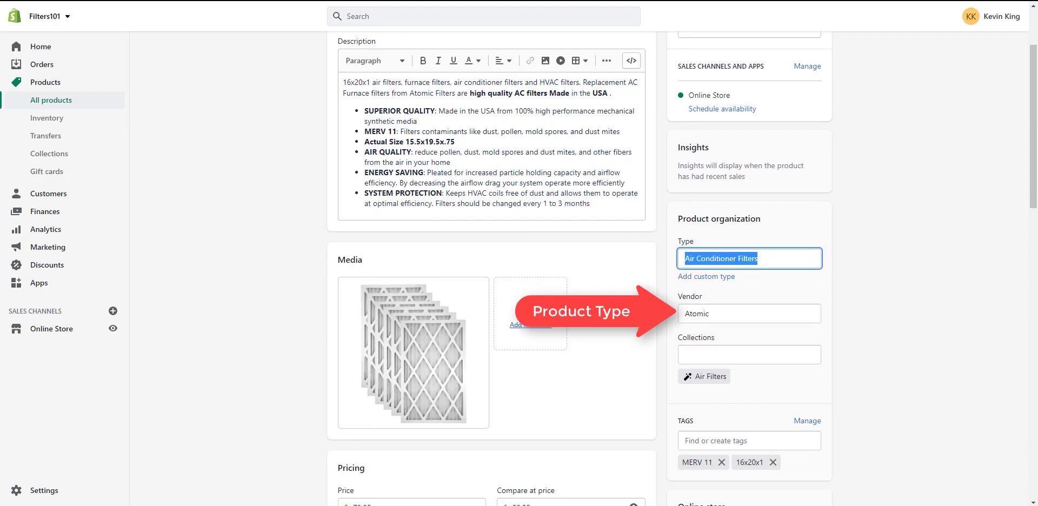
{"action": "triple_click", "coordinate": [730, 313]}
{"action": "scroll", "coordinate": [875, 355], "scroll_direction": "down", "scroll_amount": 1}
{"action": "scroll", "coordinate": [875, 355], "scroll_direction": "down", "scroll_amount": 1}
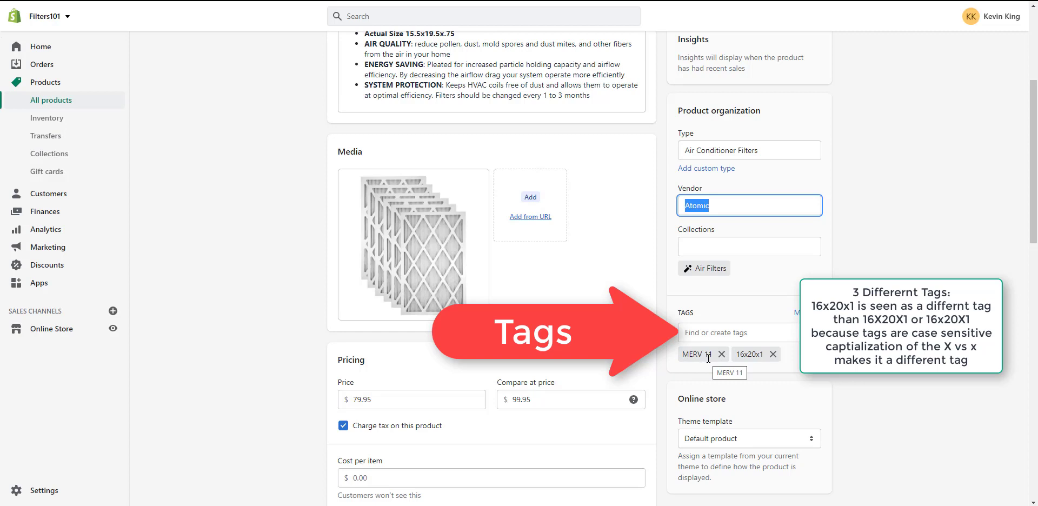
{"action": "left_click_drag", "start_coordinate": [736, 354], "coordinate": [767, 355]}
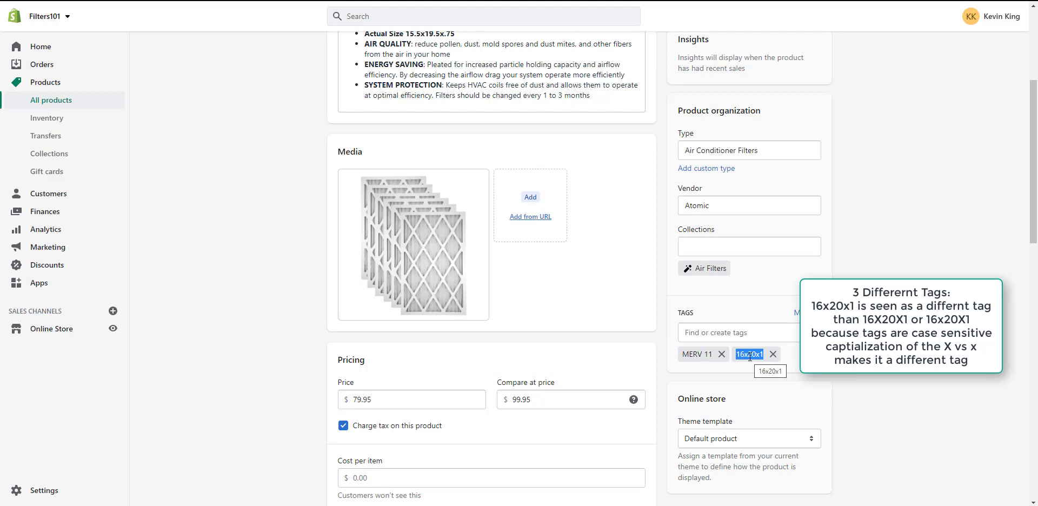
{"action": "scroll", "coordinate": [749, 356], "scroll_direction": "up", "scroll_amount": 4}
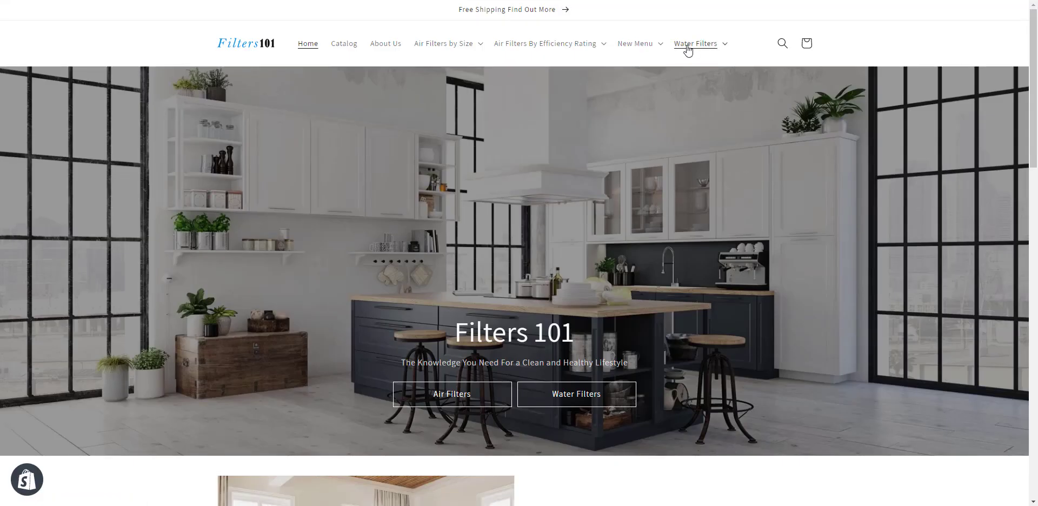
Check the storefront's Water Filters submenu entries again and look over the featured products on the home page.
{"action": "left_click", "coordinate": [688, 48]}
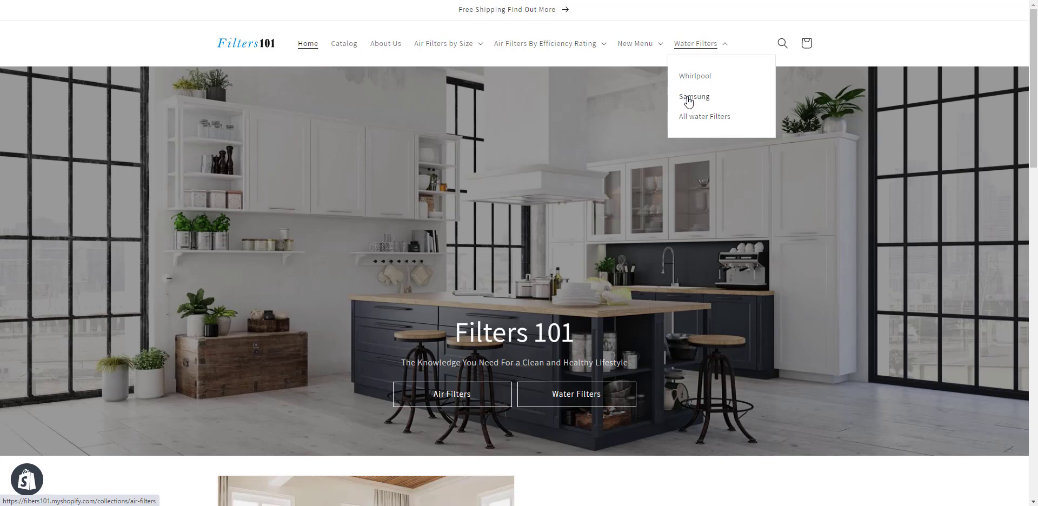
{"action": "scroll", "coordinate": [687, 101], "scroll_direction": "down", "scroll_amount": 9}
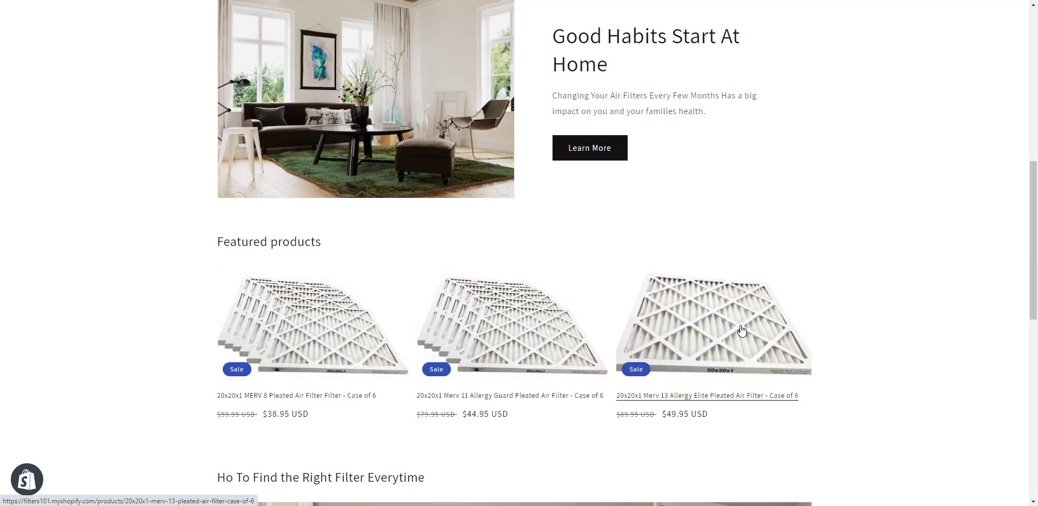
{"action": "scroll", "coordinate": [741, 331], "scroll_direction": "up", "scroll_amount": 10}
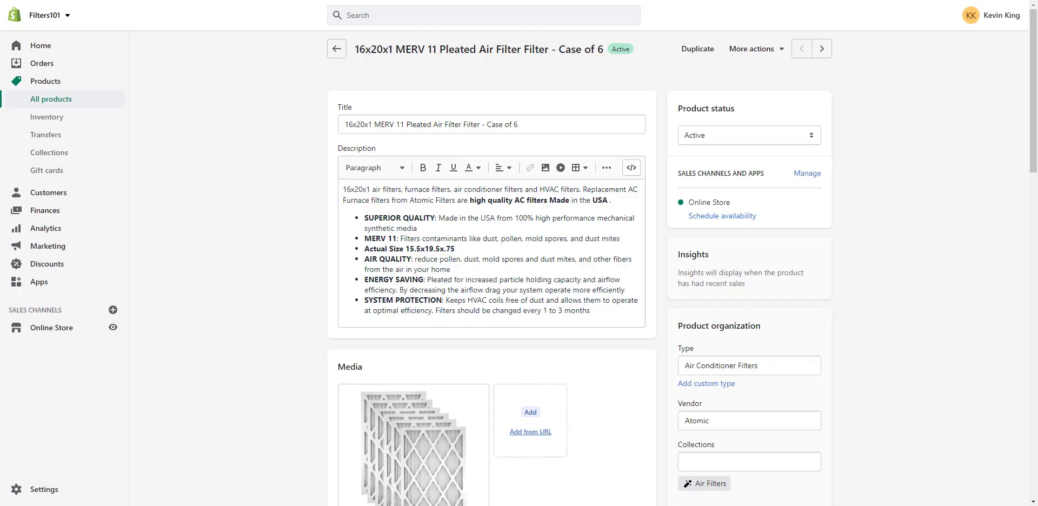
Start a new product collection titled "Water Filters" with the description "Waters from Major Bands and compatible water filters".
{"action": "left_click", "coordinate": [44, 82]}
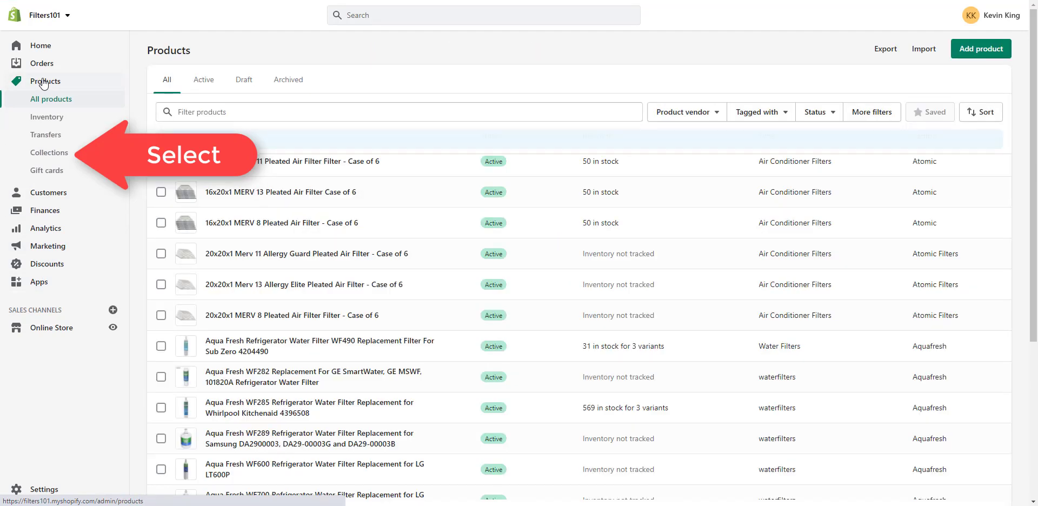
{"action": "left_click", "coordinate": [46, 153]}
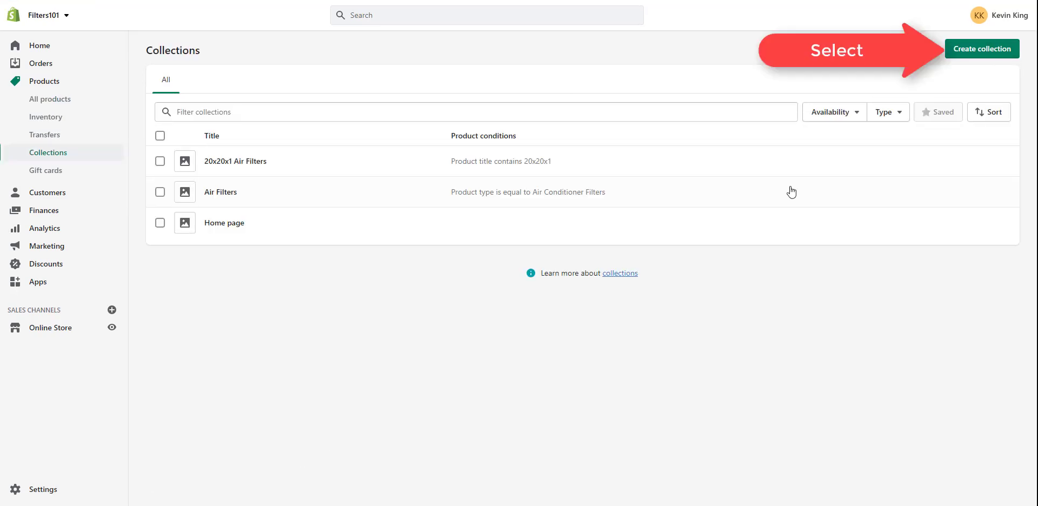
{"action": "left_click", "coordinate": [960, 54]}
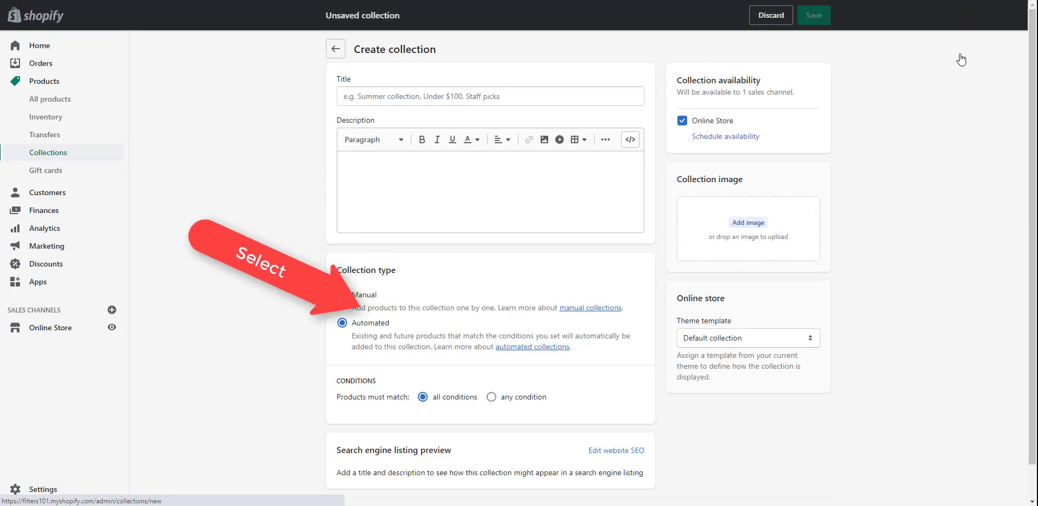
{"action": "left_click", "coordinate": [367, 94]}
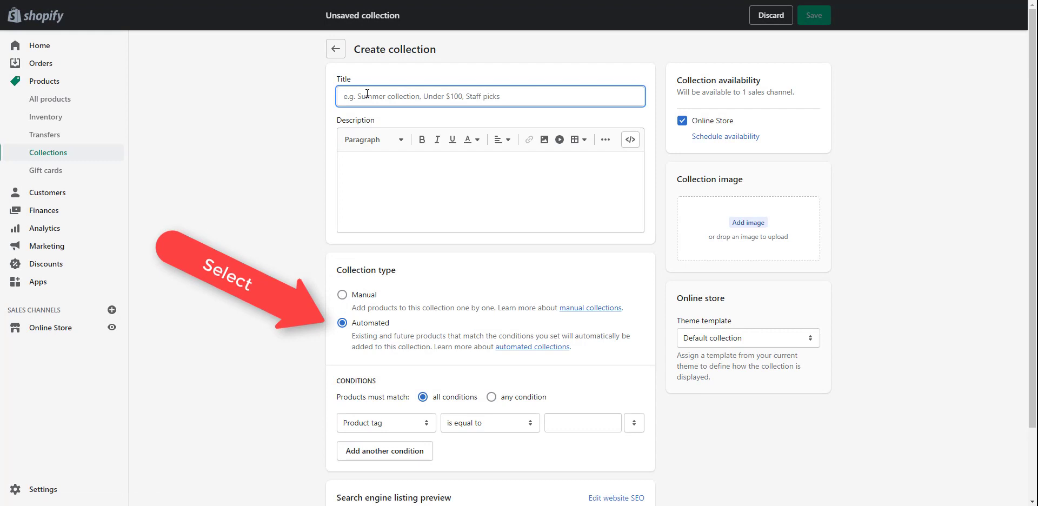
{"action": "type", "text": "Water Filters"}
{"action": "left_click", "coordinate": [370, 171]}
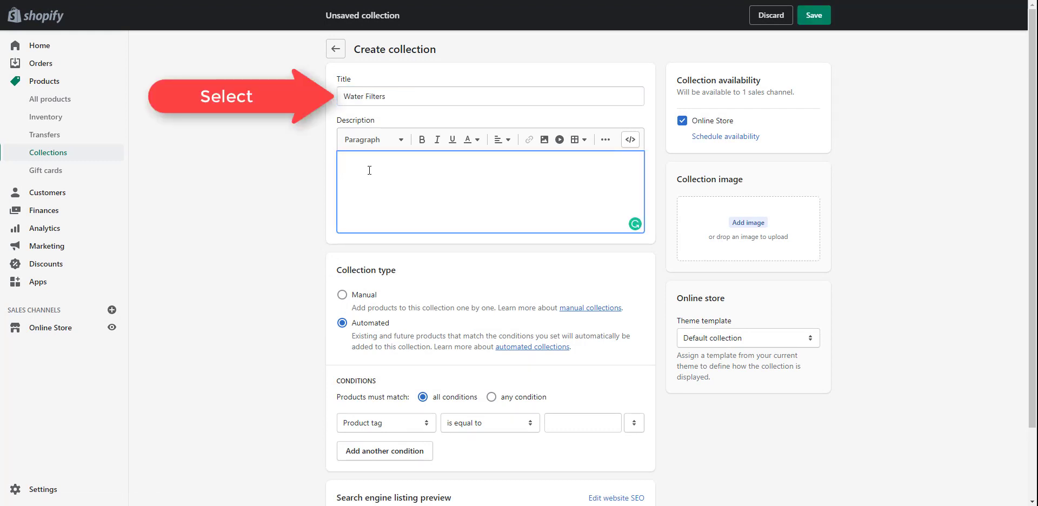
{"action": "type", "text": "Waters from Major Bands and compatible water filters"}
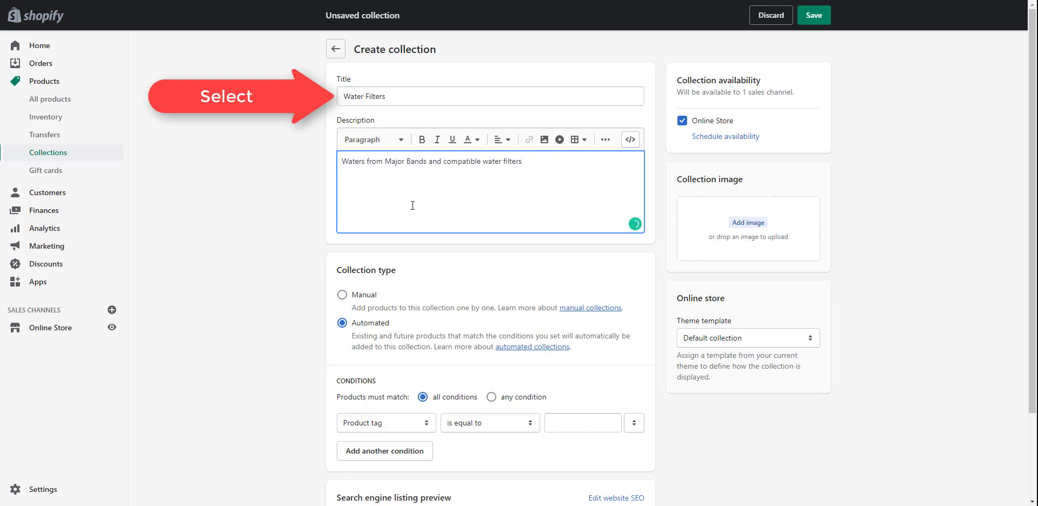
Set the automated collection's condition to product type is equal to Water Filters.
{"action": "scroll", "coordinate": [387, 202], "scroll_direction": "down", "scroll_amount": 2}
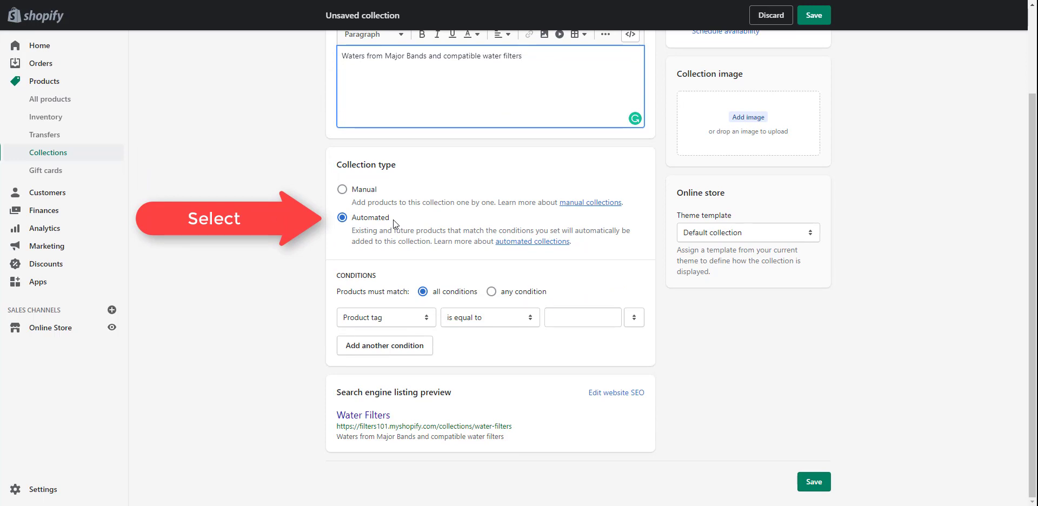
{"action": "left_click", "coordinate": [390, 318]}
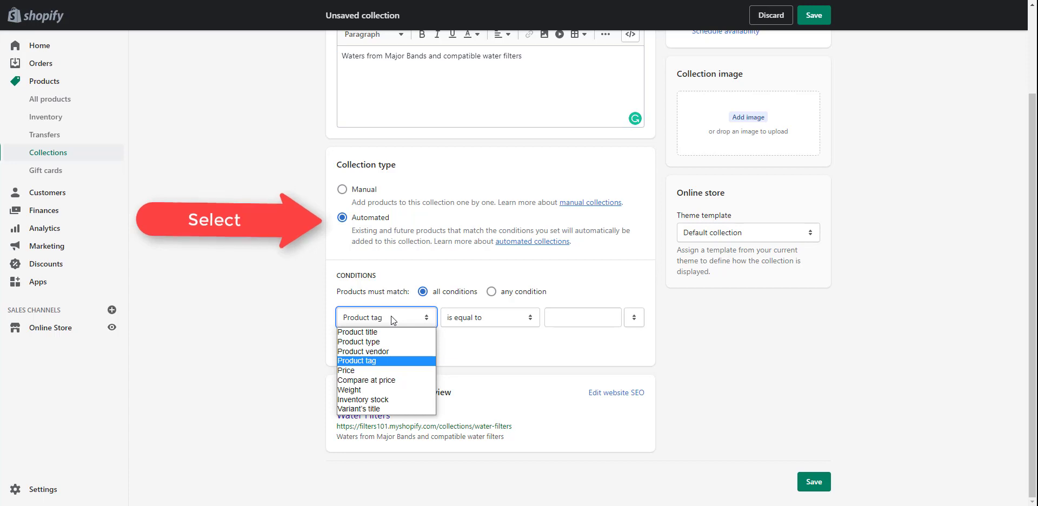
{"action": "left_click", "coordinate": [391, 318]}
{"action": "left_click", "coordinate": [390, 317]}
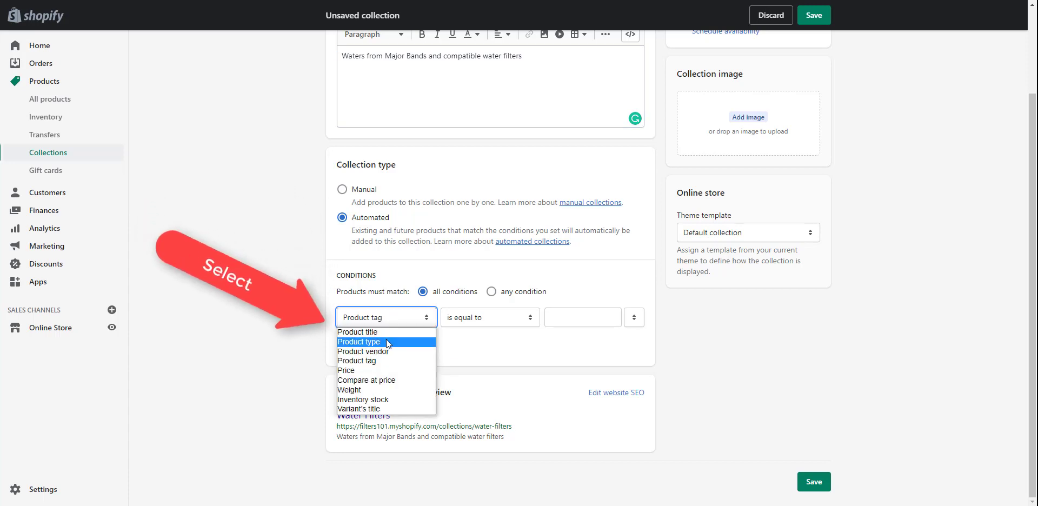
{"action": "left_click", "coordinate": [387, 342]}
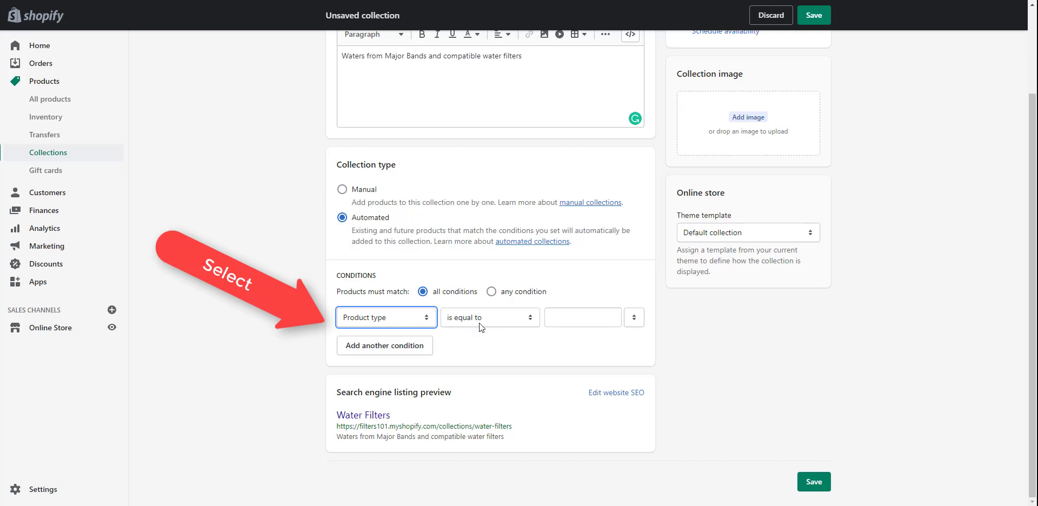
{"action": "left_click", "coordinate": [498, 323]}
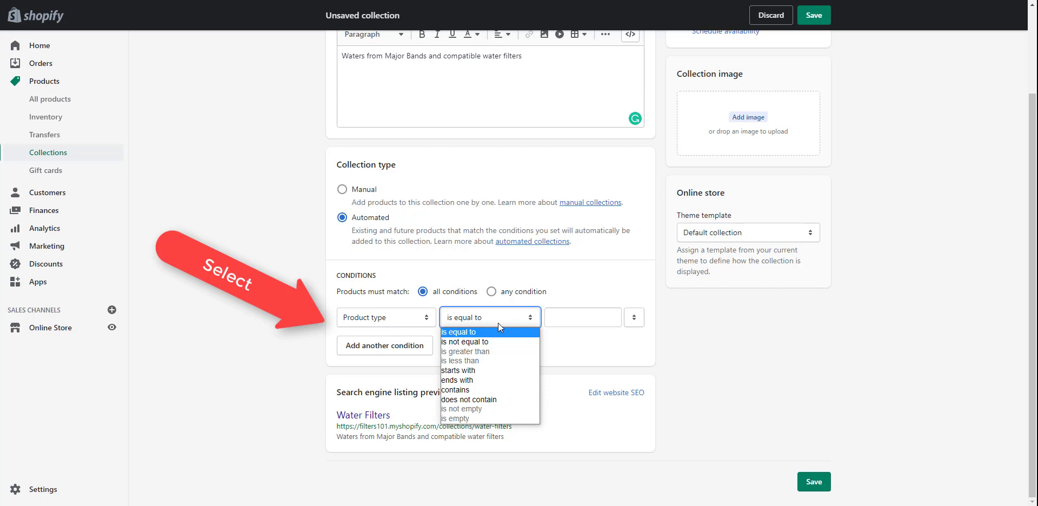
{"action": "left_click", "coordinate": [498, 322]}
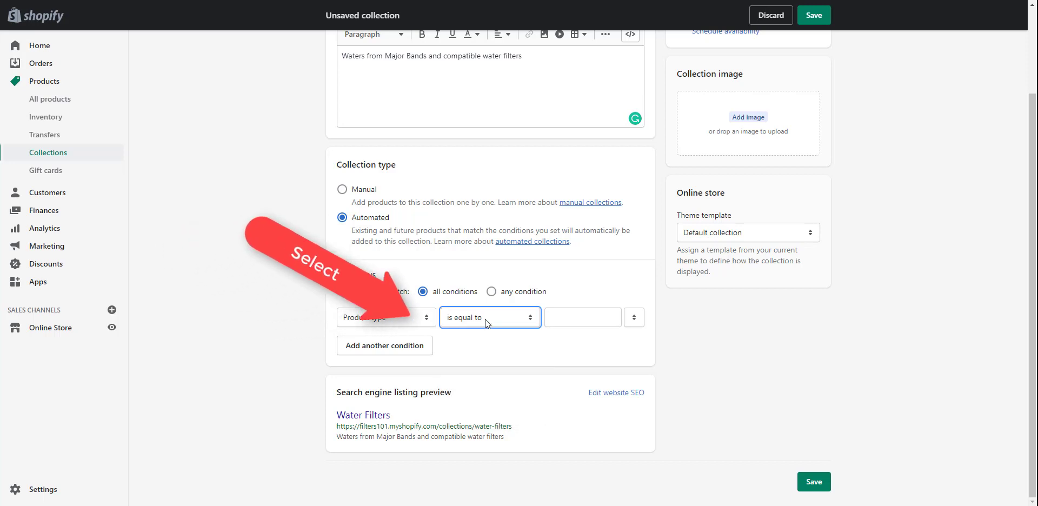
{"action": "left_click", "coordinate": [562, 320]}
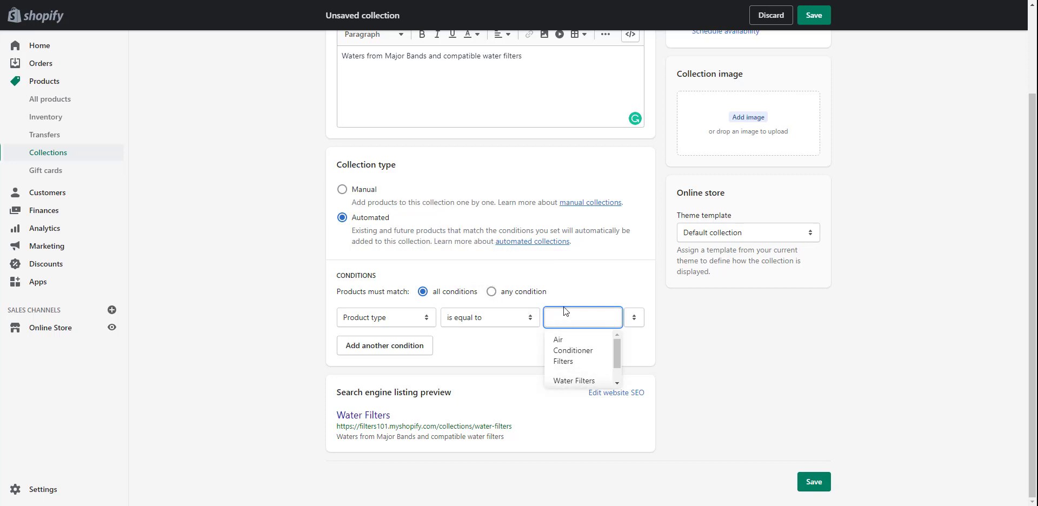
{"action": "type", "text": "Water"}
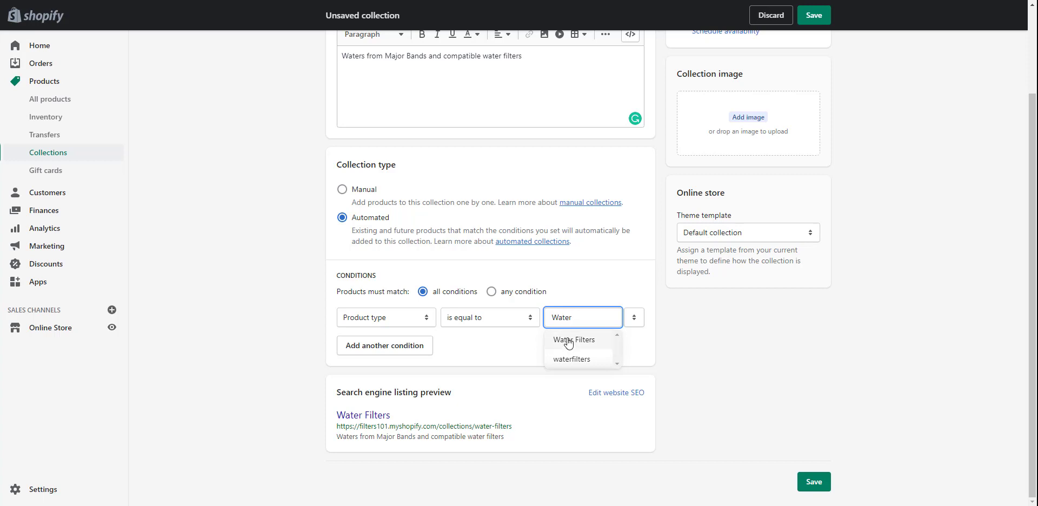
{"action": "left_click", "coordinate": [567, 339]}
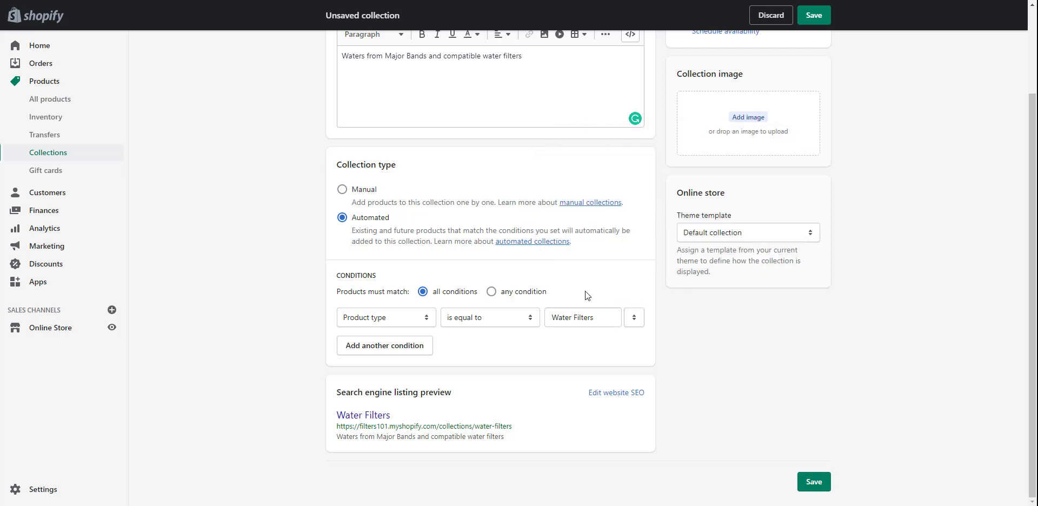
Add the Clean-Filtered-Water--Atomic-Filters picture as the collection image and save the Water Filters collection.
{"action": "left_click", "coordinate": [738, 122]}
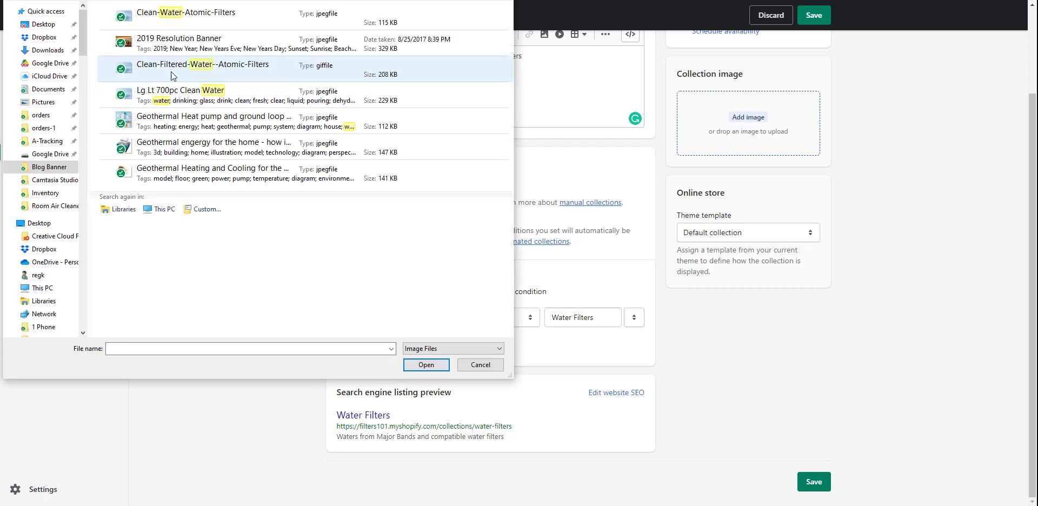
{"action": "double_click", "coordinate": [169, 63]}
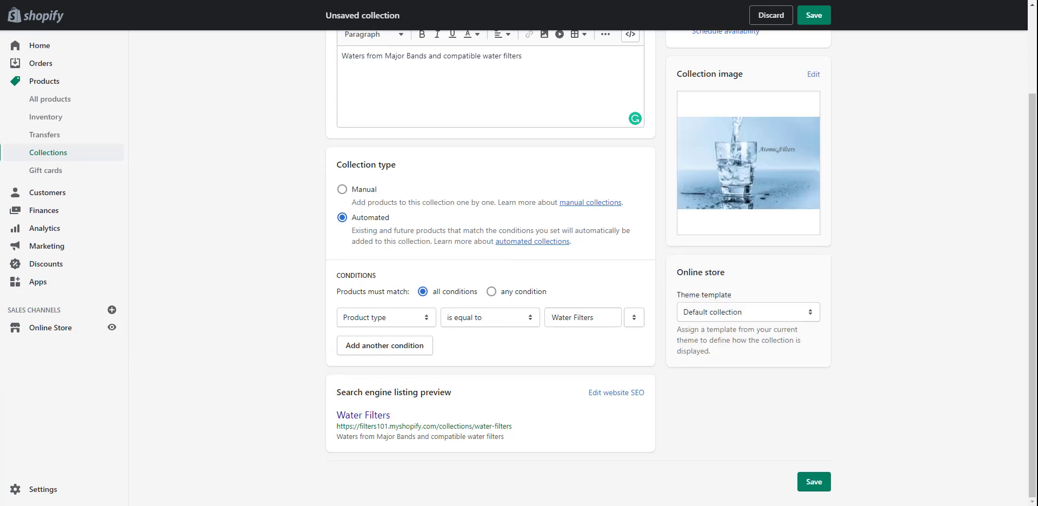
{"action": "left_click", "coordinate": [810, 483]}
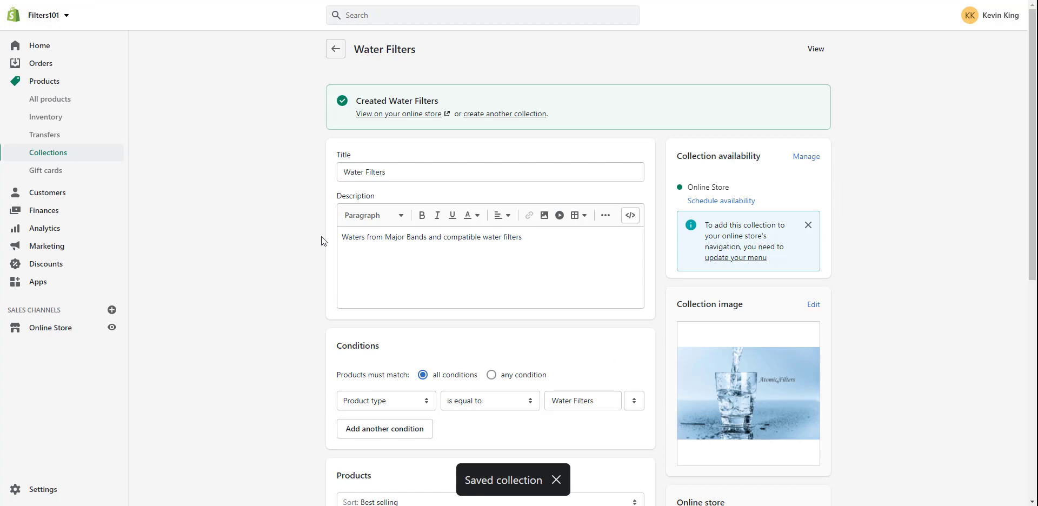
Review the products in the Water Filters collection and check the title, description and product grid on its storefront page.
{"action": "scroll", "coordinate": [321, 235], "scroll_direction": "down", "scroll_amount": 8}
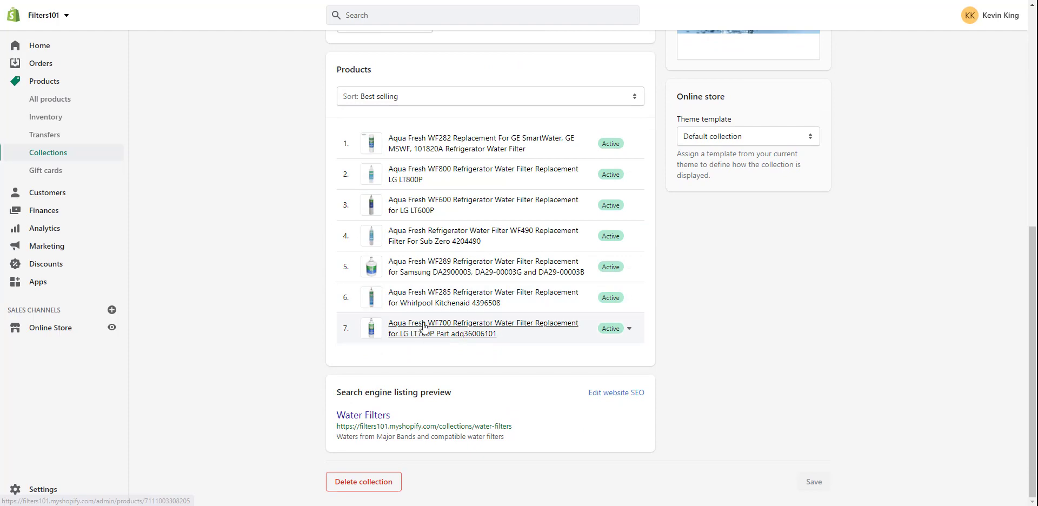
{"action": "scroll", "coordinate": [424, 327], "scroll_direction": "up", "scroll_amount": 8}
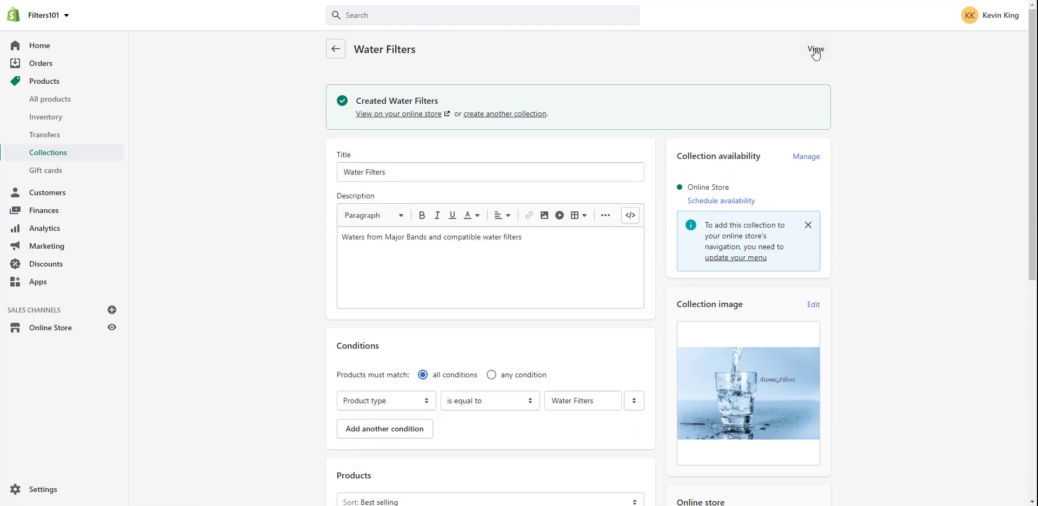
{"action": "left_click", "coordinate": [816, 50]}
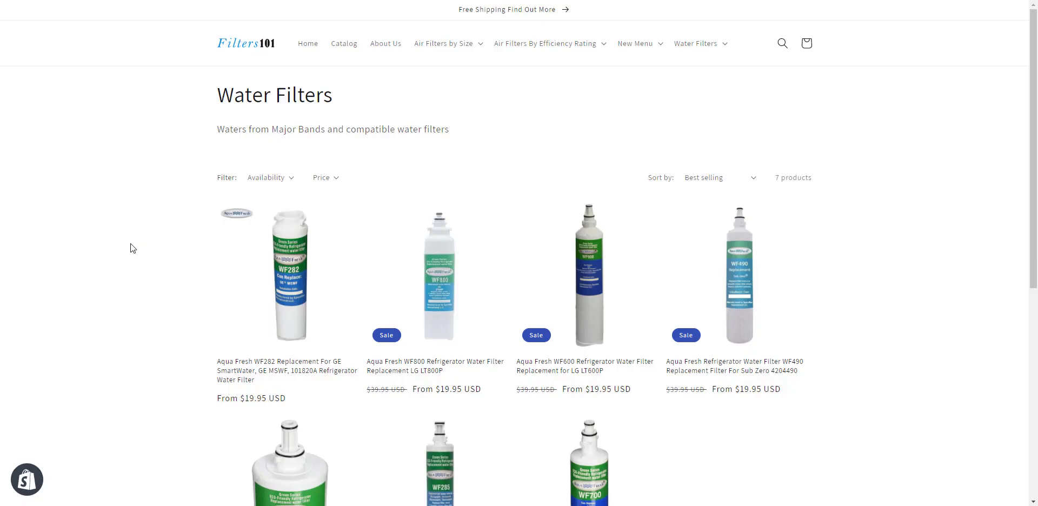
{"action": "left_click_drag", "start_coordinate": [220, 90], "coordinate": [346, 109]}
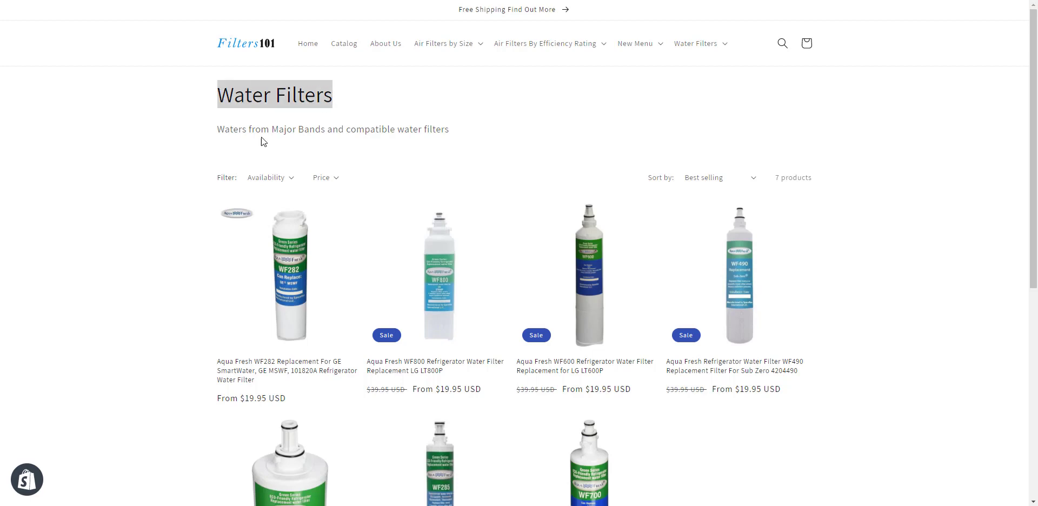
{"action": "left_click_drag", "start_coordinate": [218, 128], "coordinate": [463, 144]}
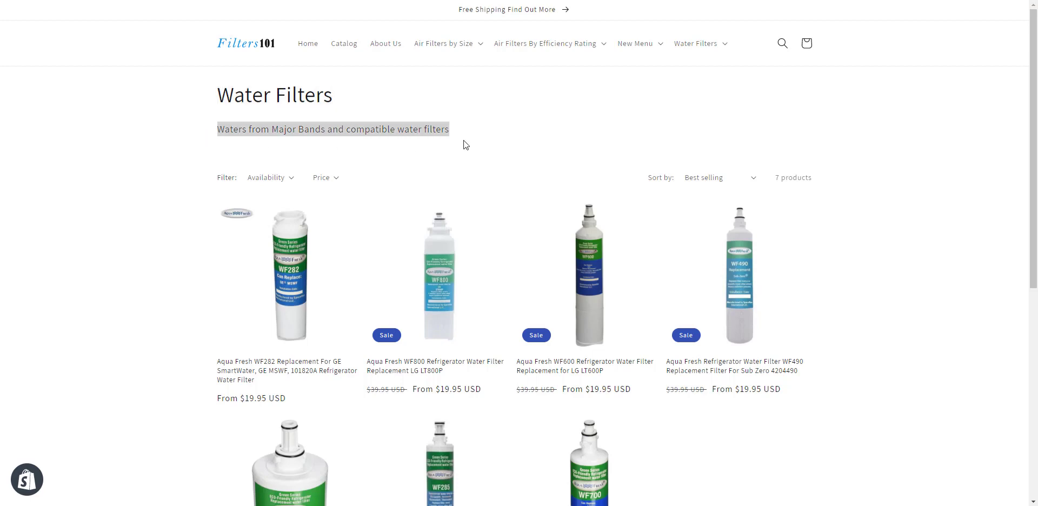
{"action": "scroll", "coordinate": [283, 326], "scroll_direction": "down", "scroll_amount": 3}
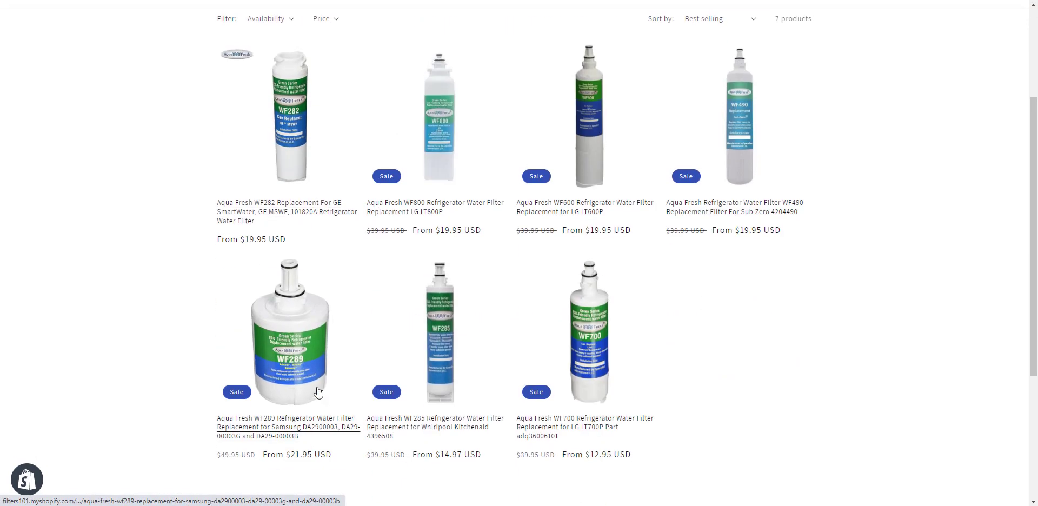
{"action": "scroll", "coordinate": [318, 392], "scroll_direction": "up", "scroll_amount": 3}
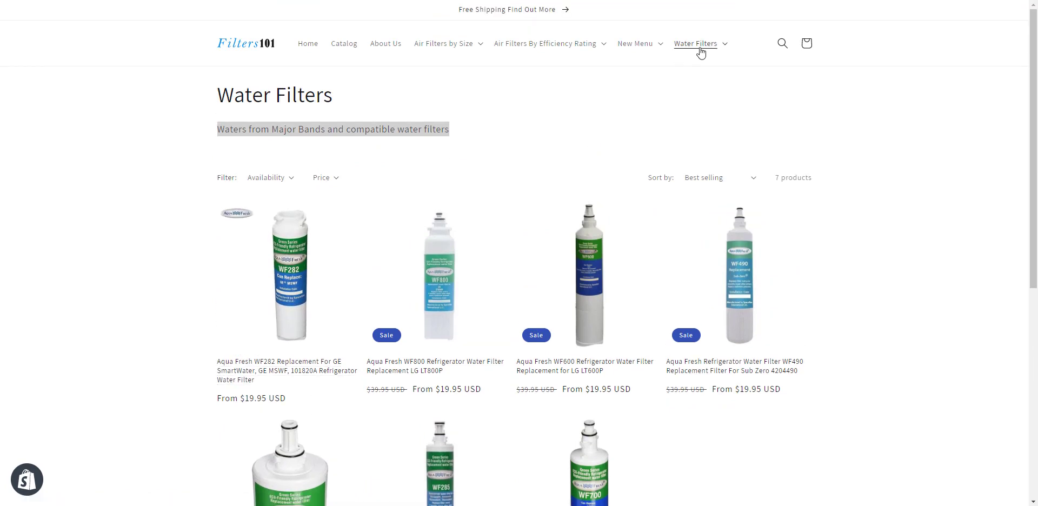
Open the store's Main menu for editing and remove the Water Filters item together with its sub-items.
{"action": "left_click", "coordinate": [63, 1]}
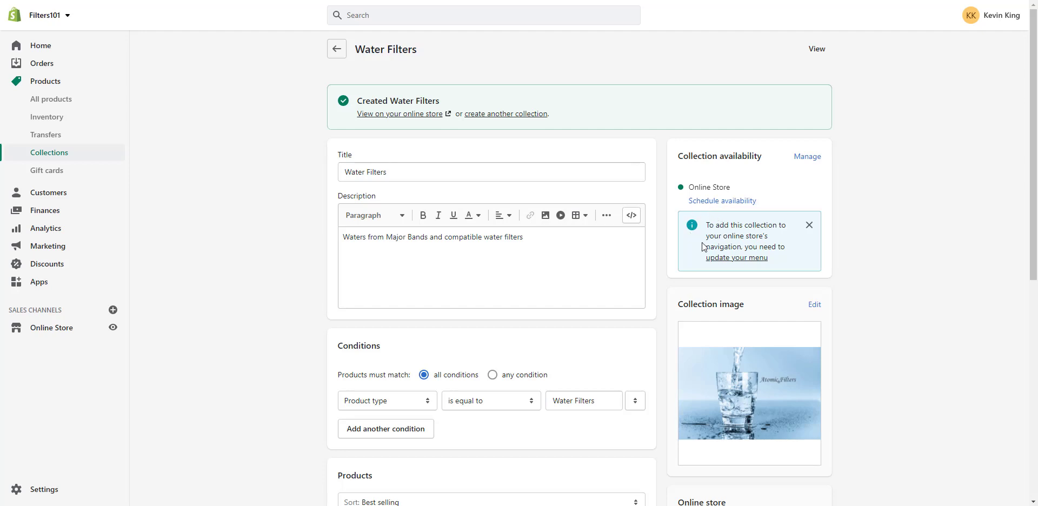
{"action": "left_click", "coordinate": [738, 261]}
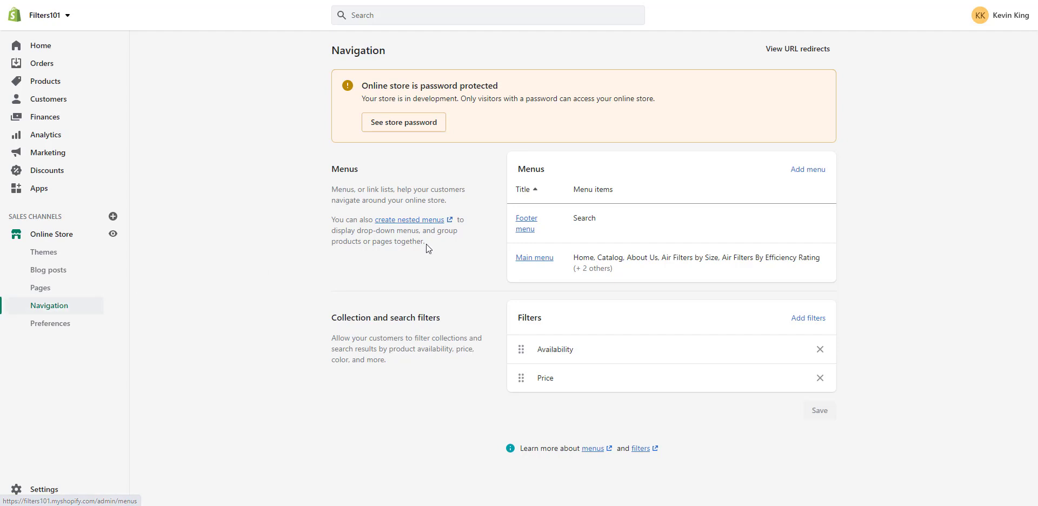
{"action": "left_click", "coordinate": [527, 261]}
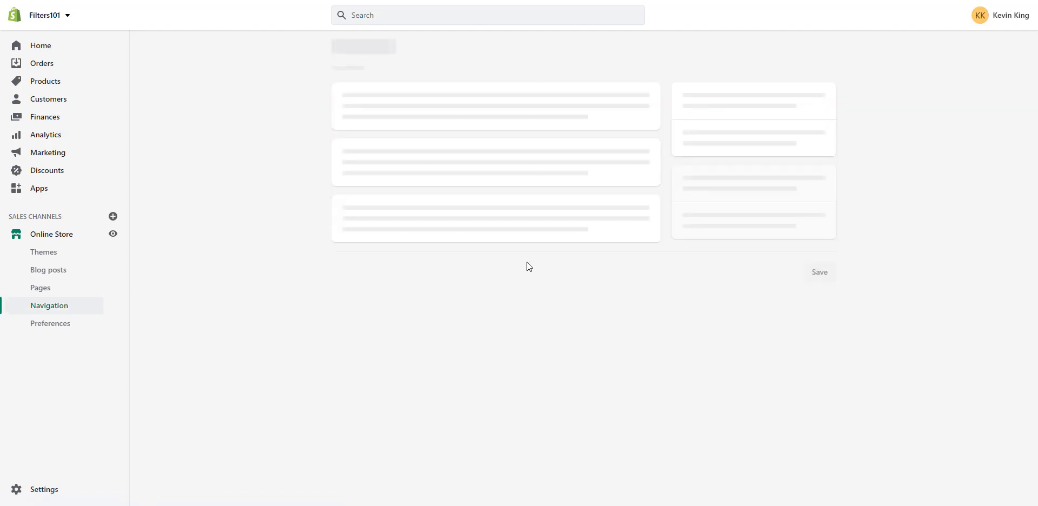
{"action": "scroll", "coordinate": [527, 262], "scroll_direction": "down", "scroll_amount": 5}
{"action": "scroll", "coordinate": [527, 265], "scroll_direction": "up", "scroll_amount": 5}
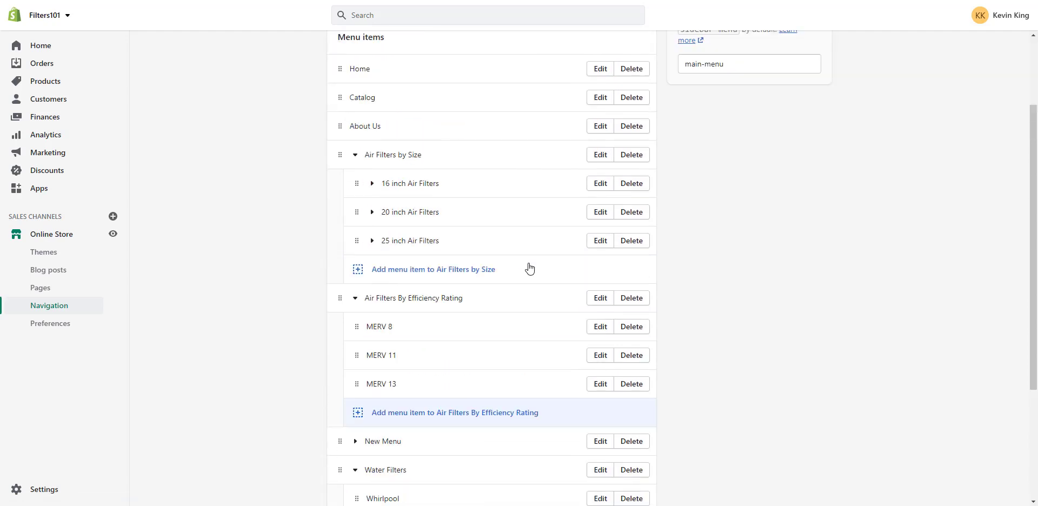
{"action": "scroll", "coordinate": [363, 280], "scroll_direction": "down", "scroll_amount": 5}
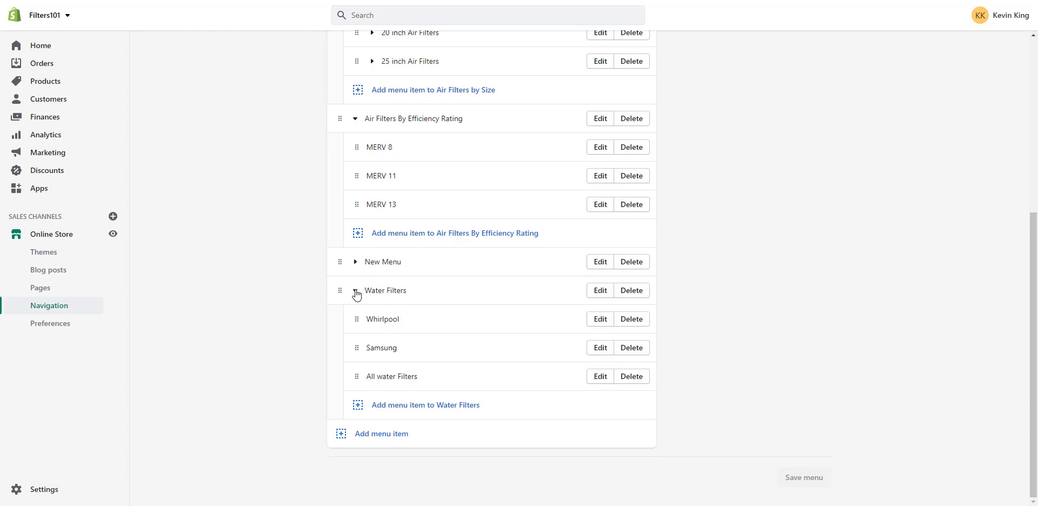
{"action": "left_click", "coordinate": [632, 292]}
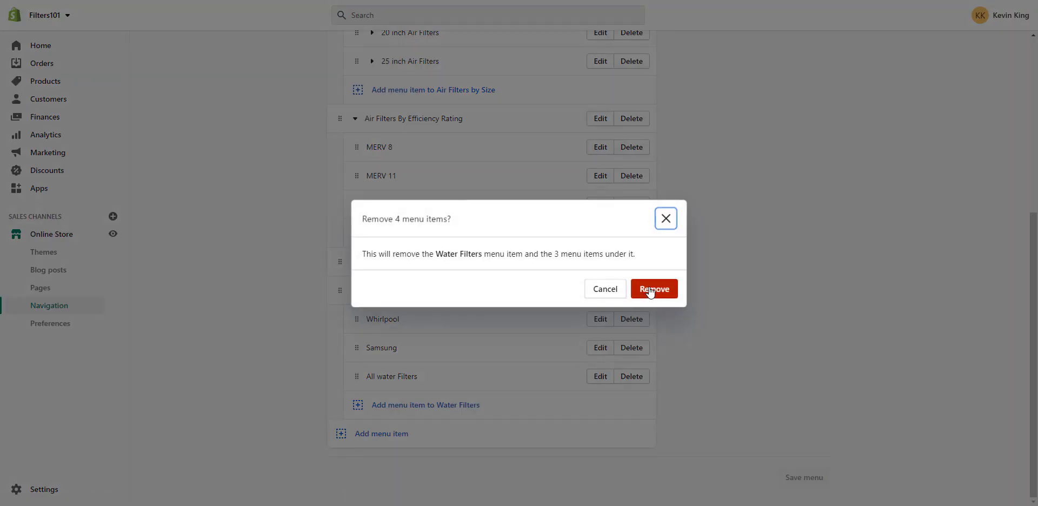
{"action": "left_click", "coordinate": [651, 289]}
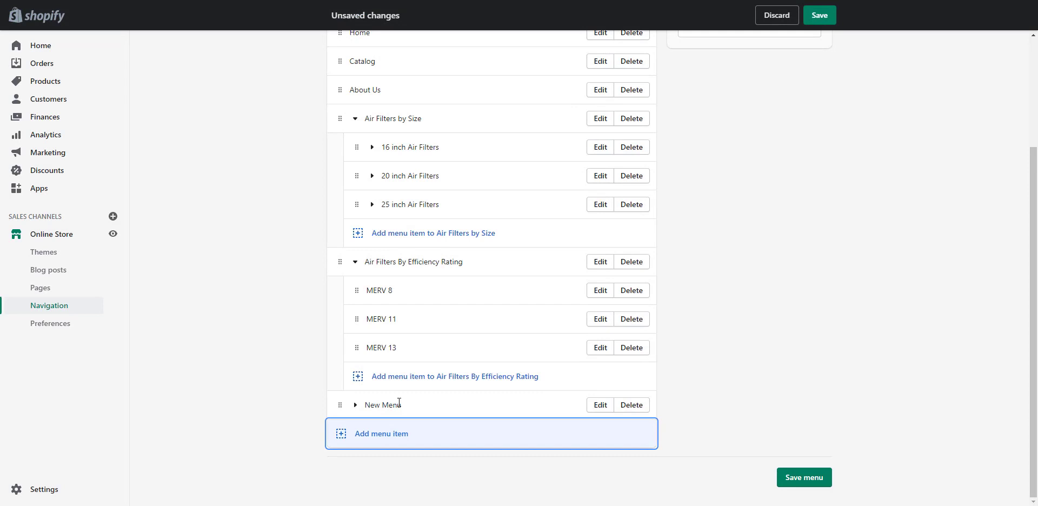
Remove the New Menu item and the items nested under it from the Main menu.
{"action": "scroll", "coordinate": [399, 402], "scroll_direction": "up", "scroll_amount": 2}
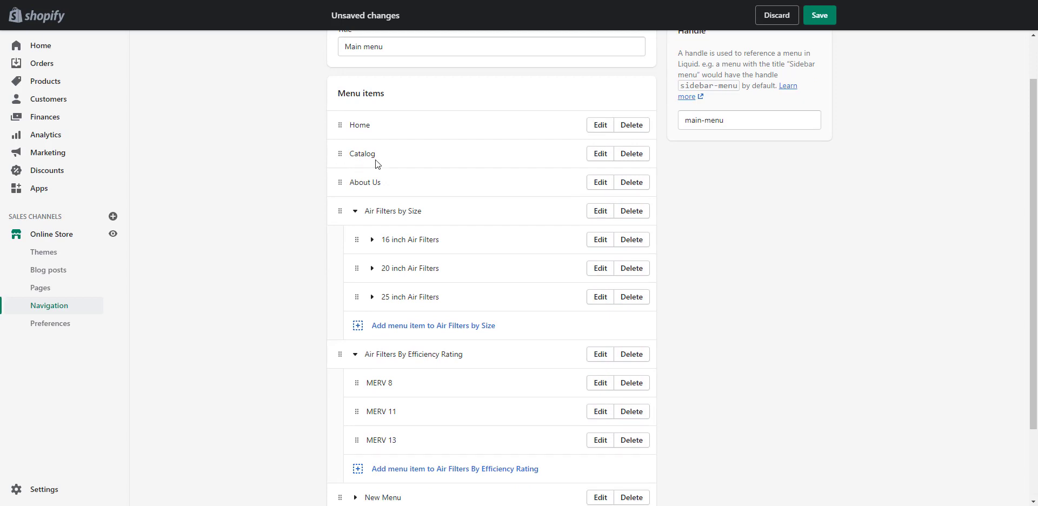
{"action": "scroll", "coordinate": [336, 184], "scroll_direction": "down", "scroll_amount": 2}
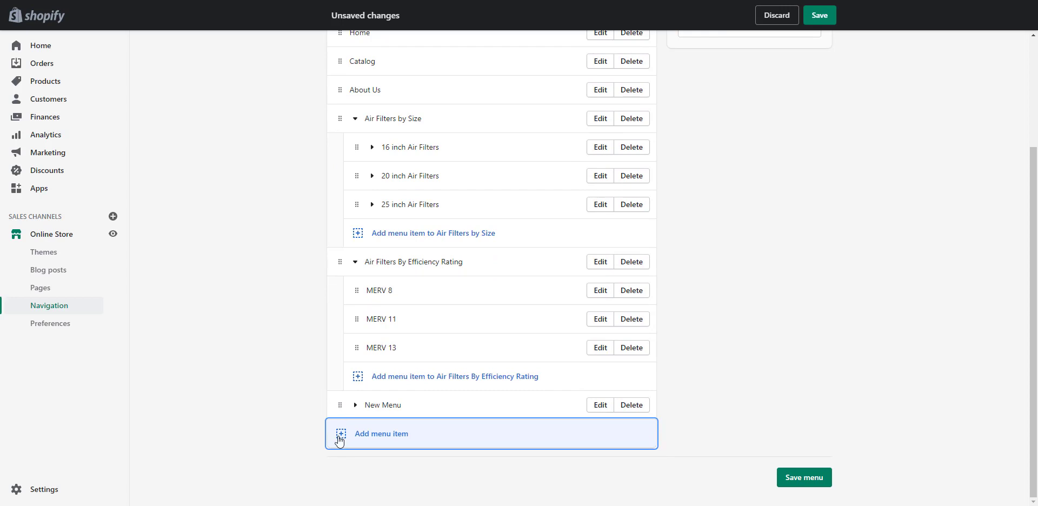
{"action": "left_click", "coordinate": [627, 406]}
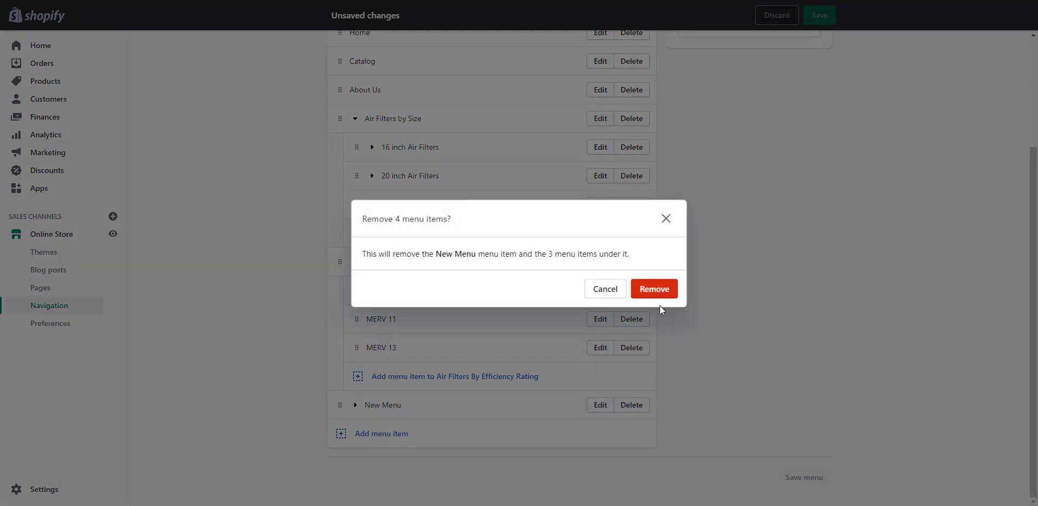
{"action": "left_click", "coordinate": [660, 295]}
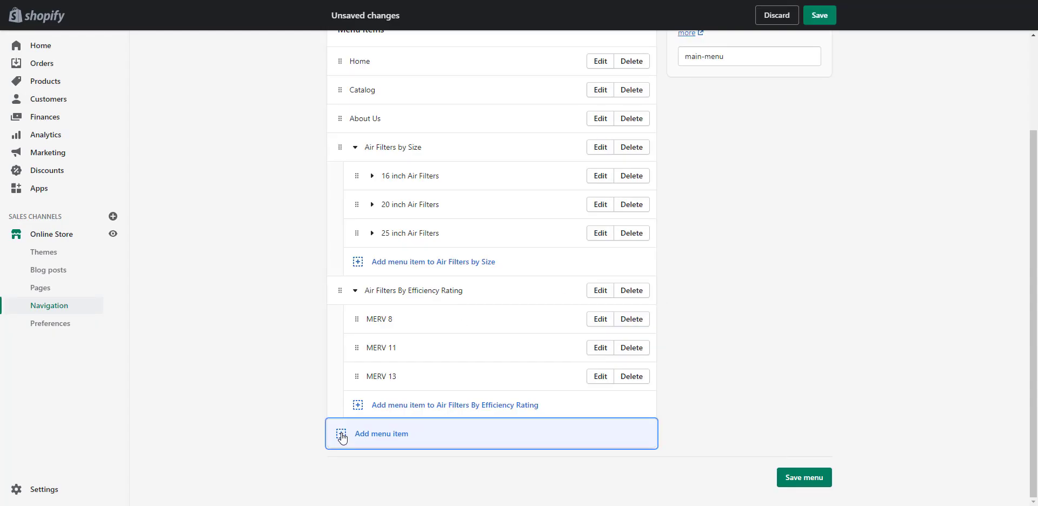
Add a top-level "Water Filters" item linked to the Water Filters collection to the Main menu and save the menu.
{"action": "scroll", "coordinate": [326, 283], "scroll_direction": "up", "scroll_amount": 2}
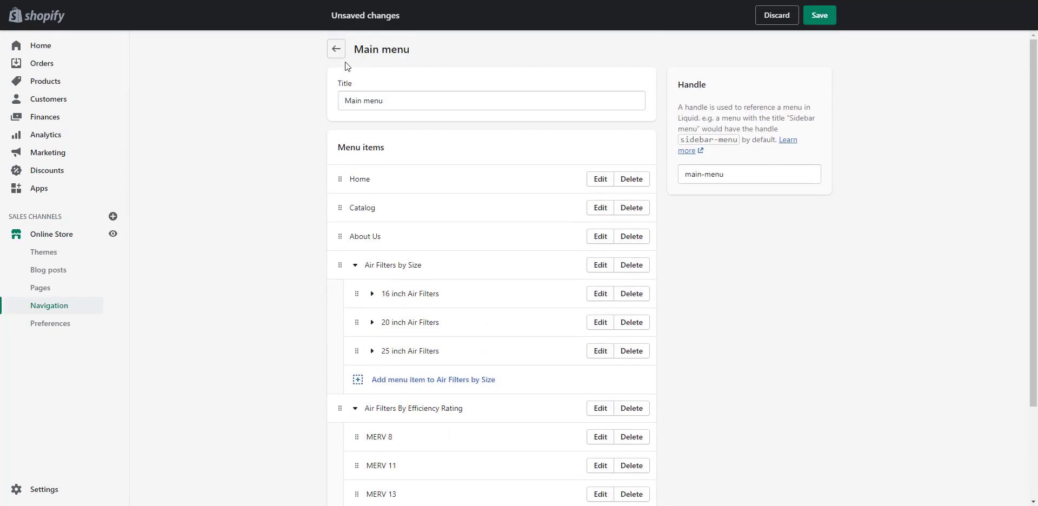
{"action": "key", "text": "ctrl+Tab"}
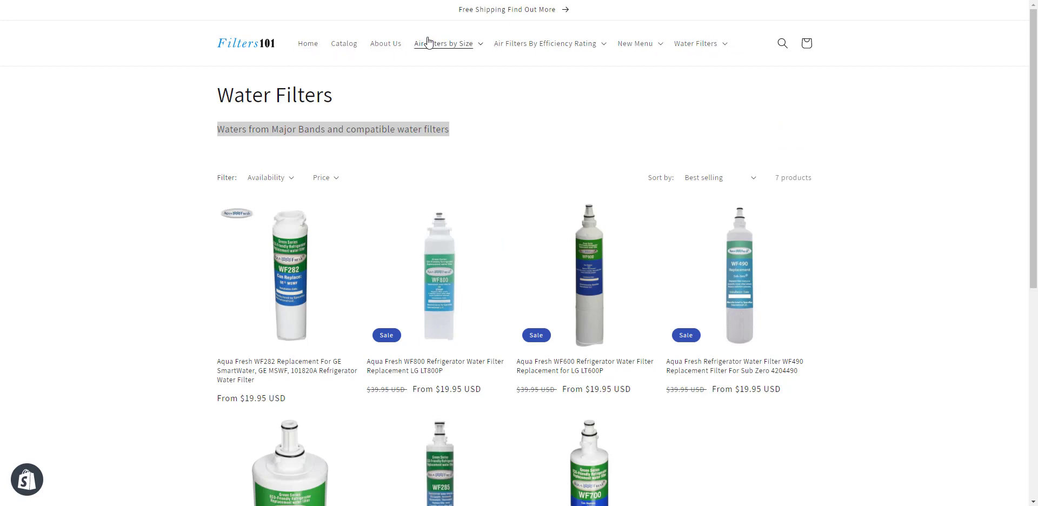
{"action": "key", "text": "ctrl+Tab"}
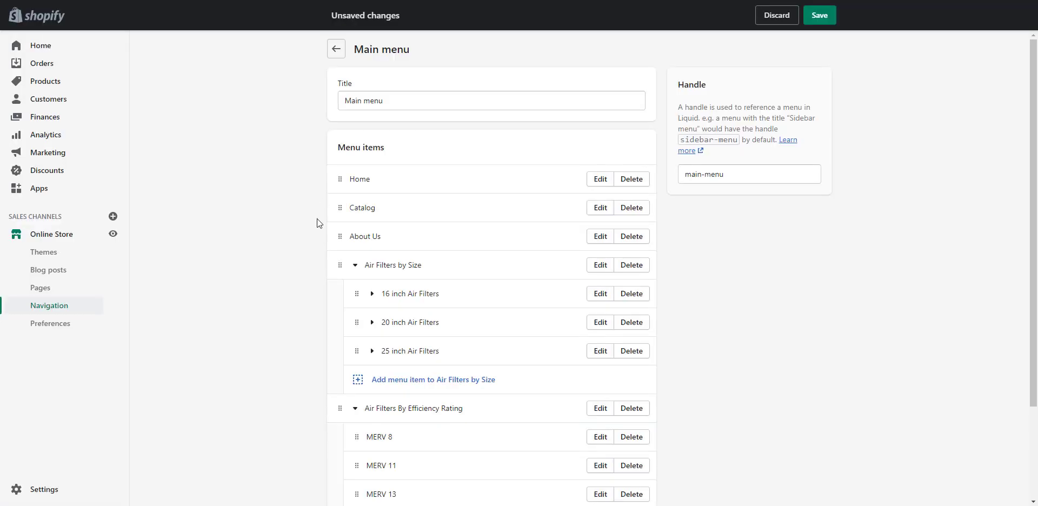
{"action": "scroll", "coordinate": [270, 389], "scroll_direction": "down", "scroll_amount": 2}
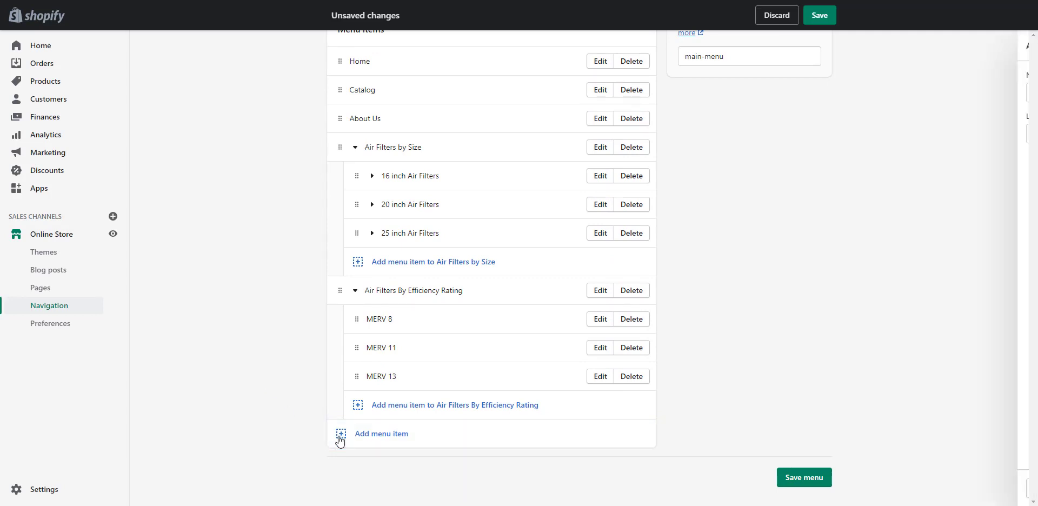
{"action": "left_click", "coordinate": [340, 435]}
{"action": "left_click", "coordinate": [861, 93]}
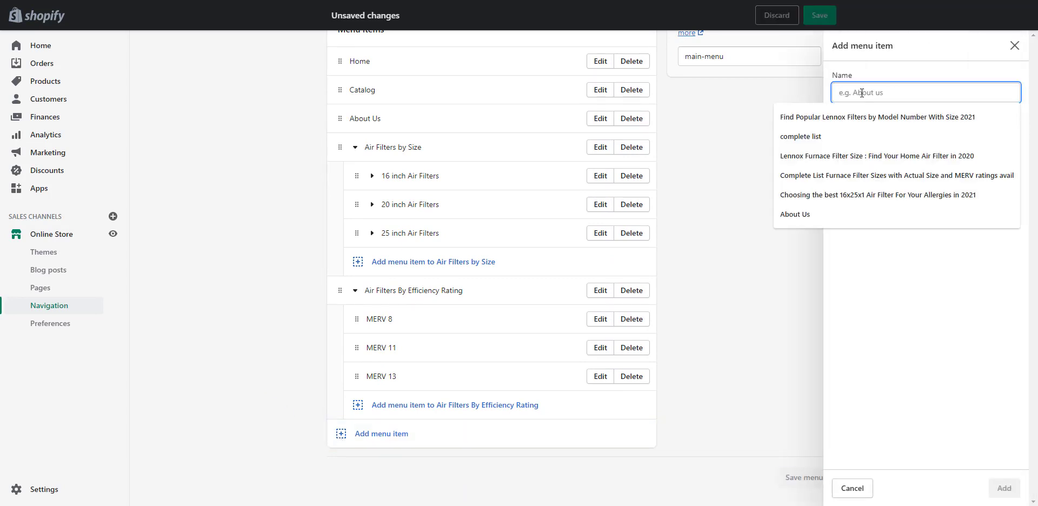
{"action": "type", "text": "Water"}
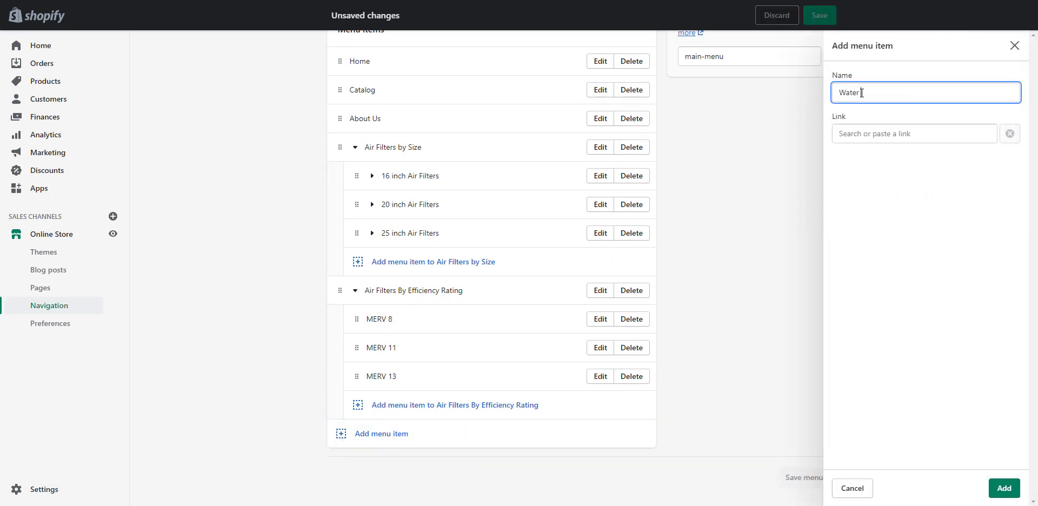
{"action": "type", "text": " Filters"}
{"action": "left_click", "coordinate": [856, 133]}
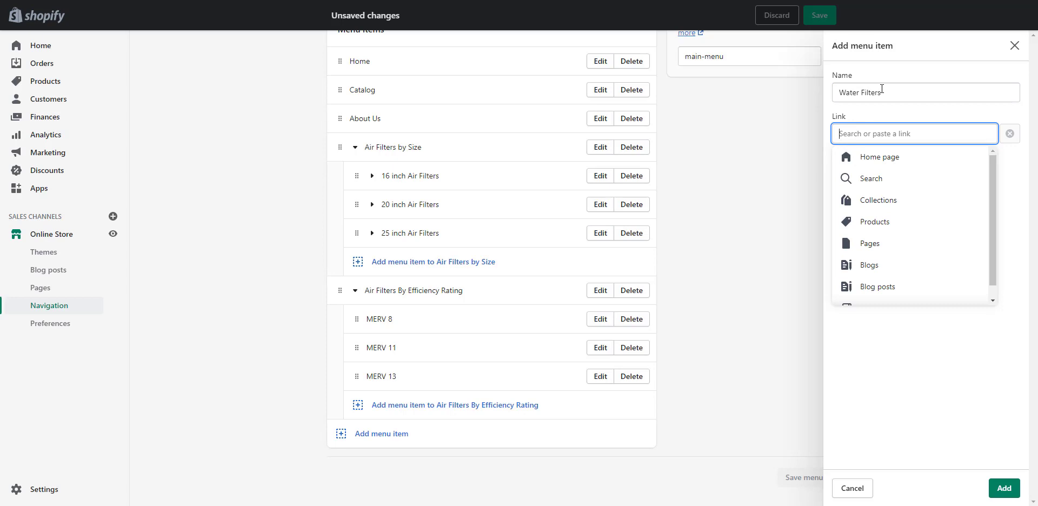
{"action": "left_click", "coordinate": [869, 201]}
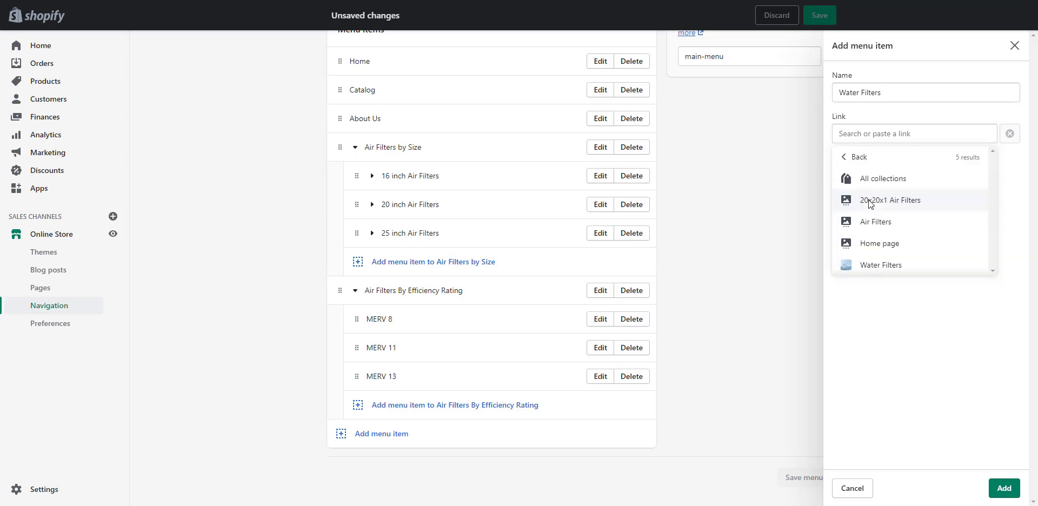
{"action": "left_click", "coordinate": [885, 265]}
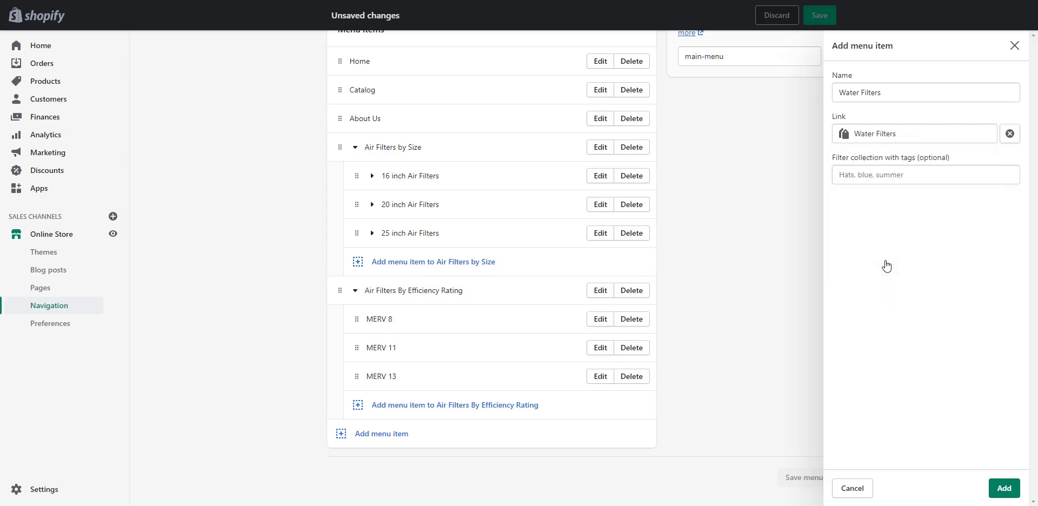
{"action": "left_click", "coordinate": [1001, 488]}
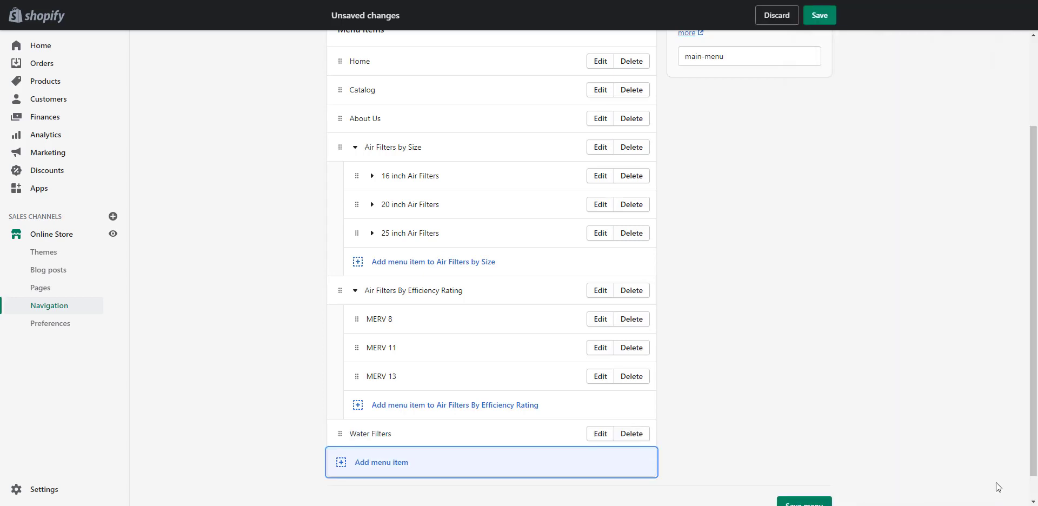
{"action": "left_click", "coordinate": [820, 16]}
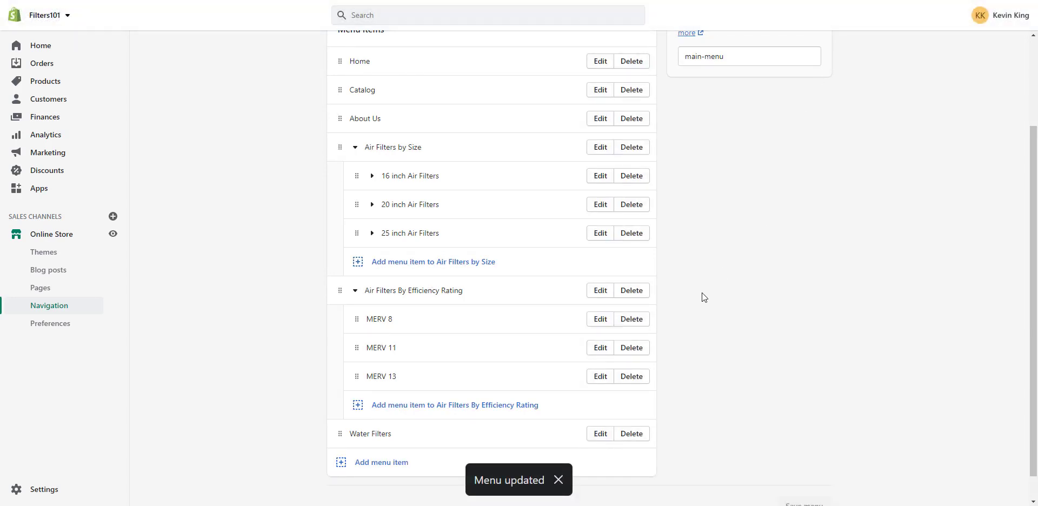
View the online store's home page, reloading it in a fresh view, to check the updated navigation.
{"action": "left_click", "coordinate": [113, 235]}
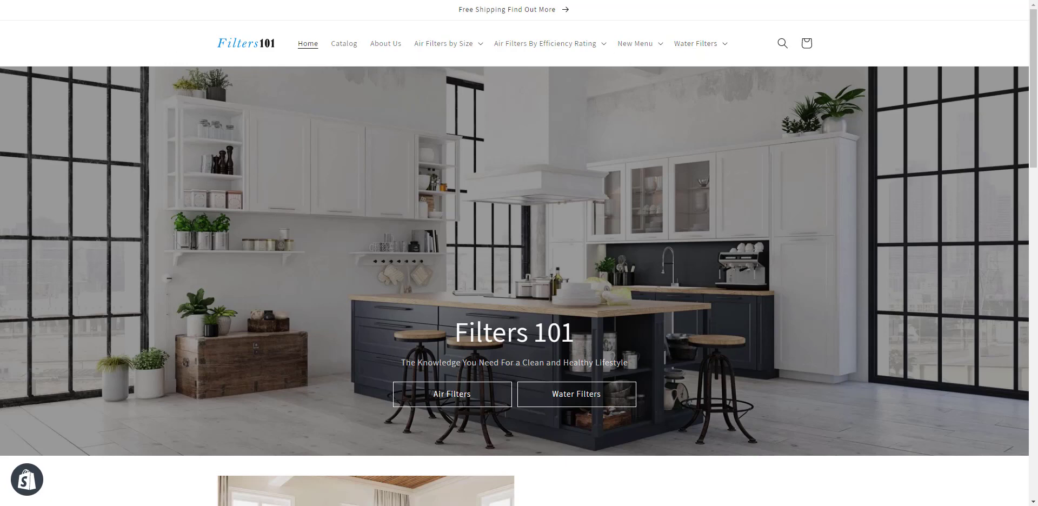
{"action": "key", "text": "ctrl+w"}
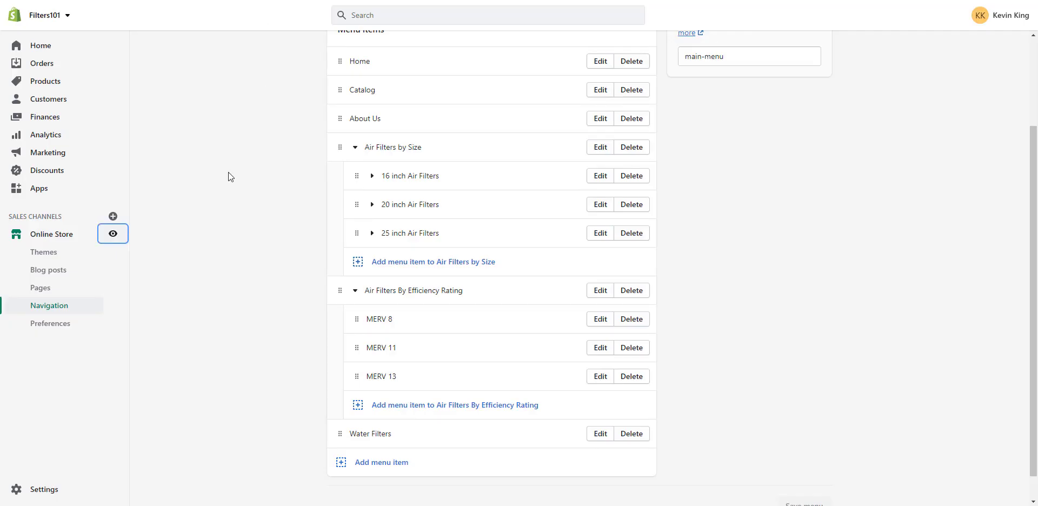
{"action": "left_click", "coordinate": [113, 234]}
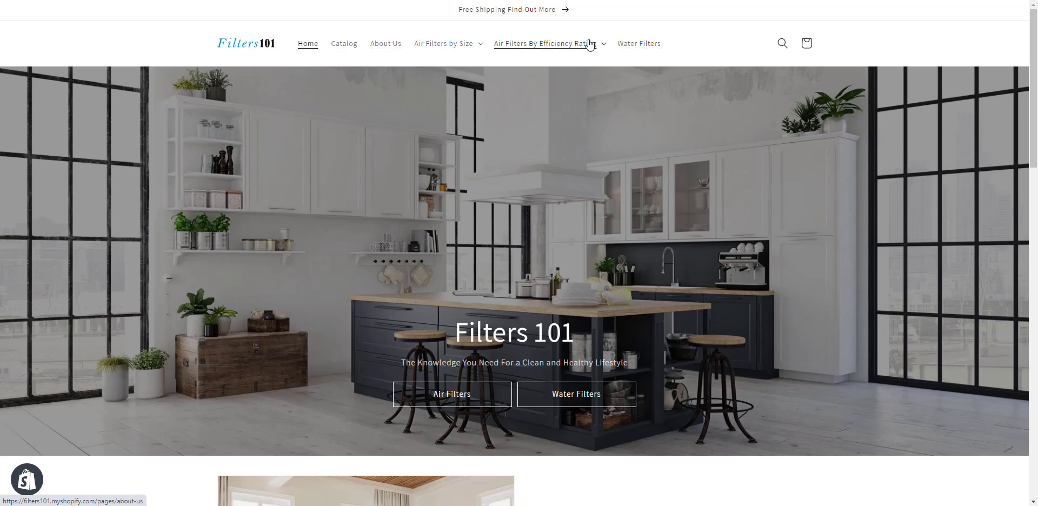
View the Water Filters collection page from the storefront navigation, look over its products, and close the storefront.
{"action": "left_click", "coordinate": [626, 46]}
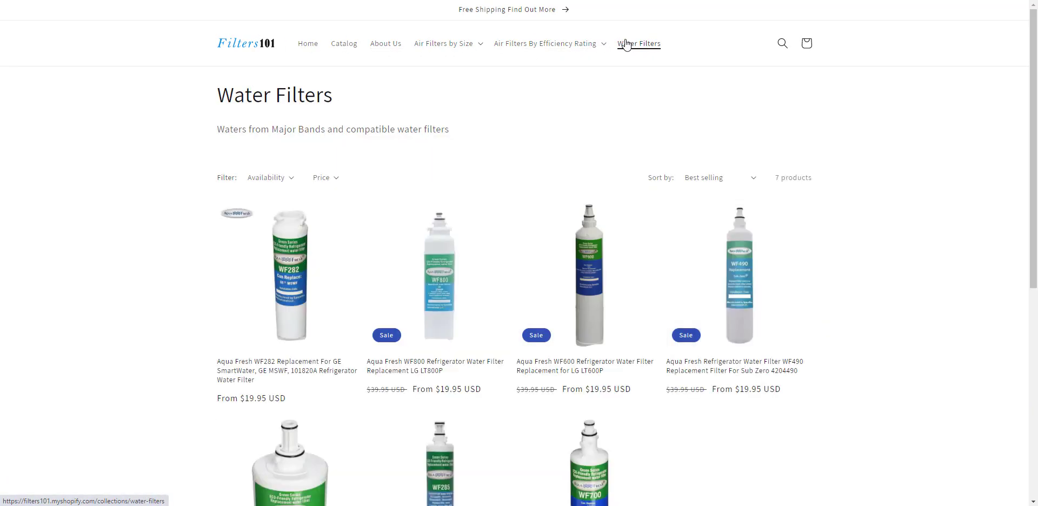
{"action": "scroll", "coordinate": [184, 146], "scroll_direction": "down", "scroll_amount": 6}
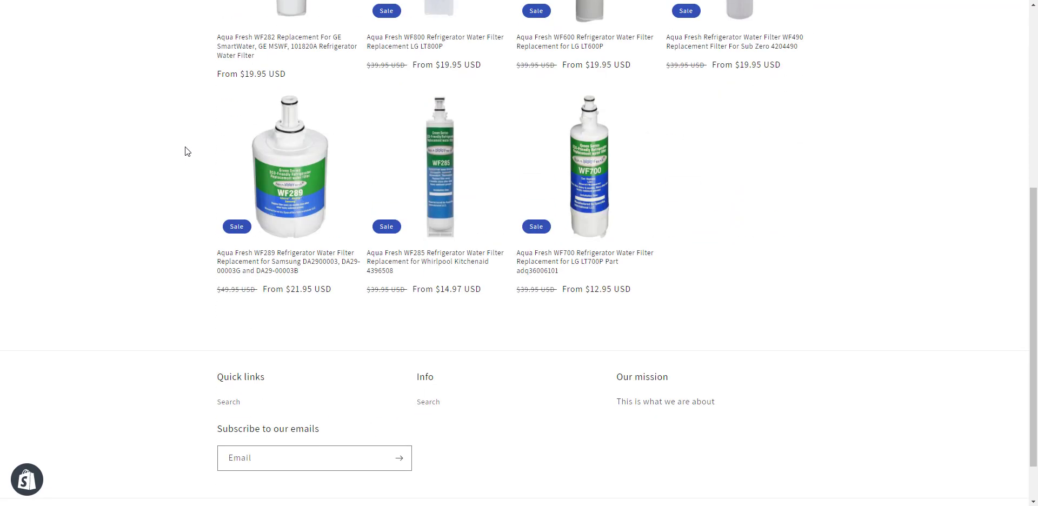
{"action": "scroll", "coordinate": [185, 147], "scroll_direction": "up", "scroll_amount": 6}
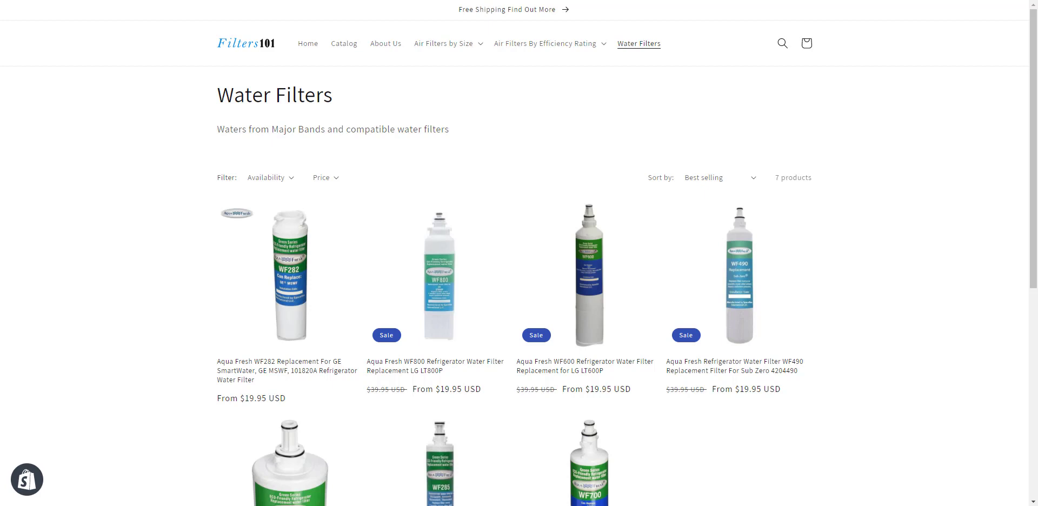
{"action": "key", "text": "ctrl+w"}
Start a new collection in the store admin and title it "Samsung".
{"action": "scroll", "coordinate": [241, 402], "scroll_direction": "down", "scroll_amount": 1}
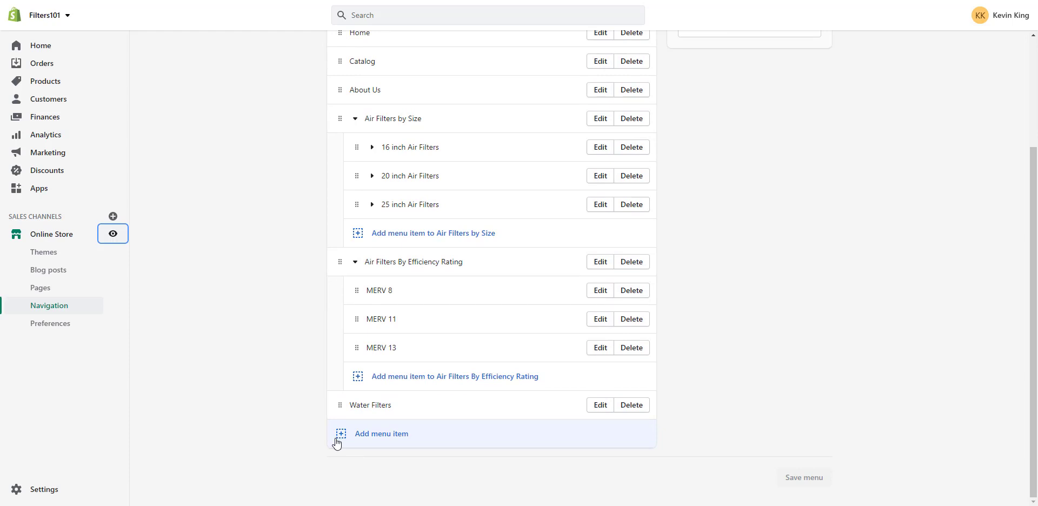
{"action": "scroll", "coordinate": [336, 442], "scroll_direction": "up", "scroll_amount": 3}
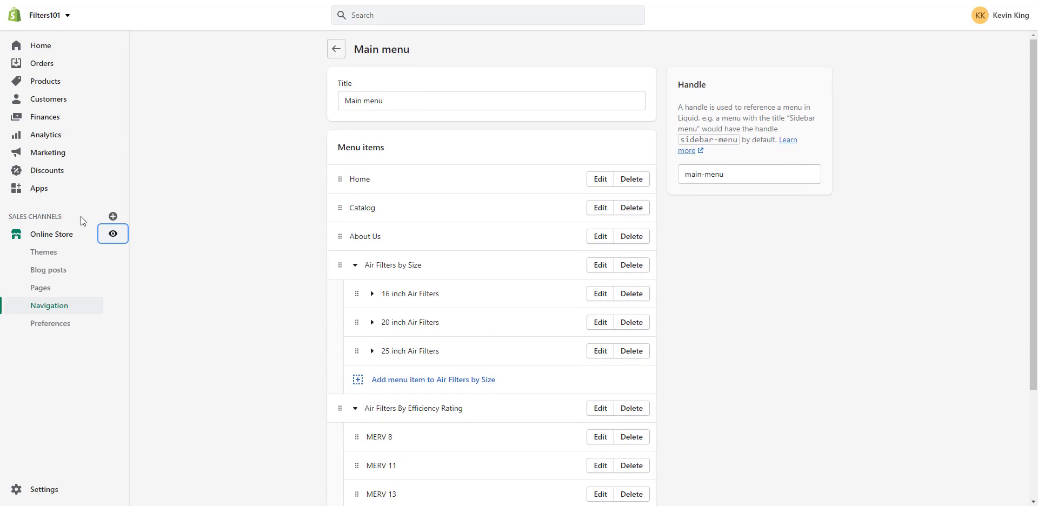
{"action": "left_click", "coordinate": [37, 87]}
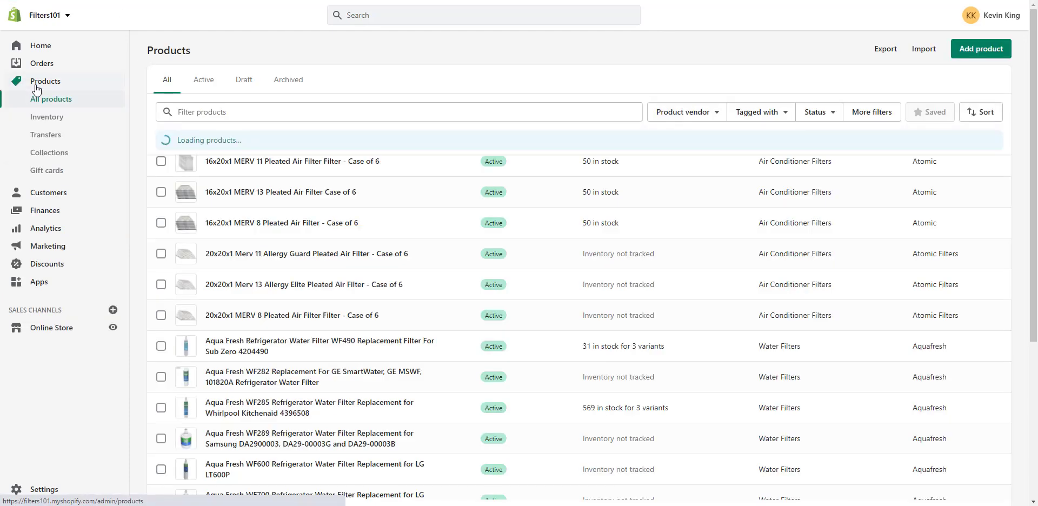
{"action": "left_click", "coordinate": [49, 152]}
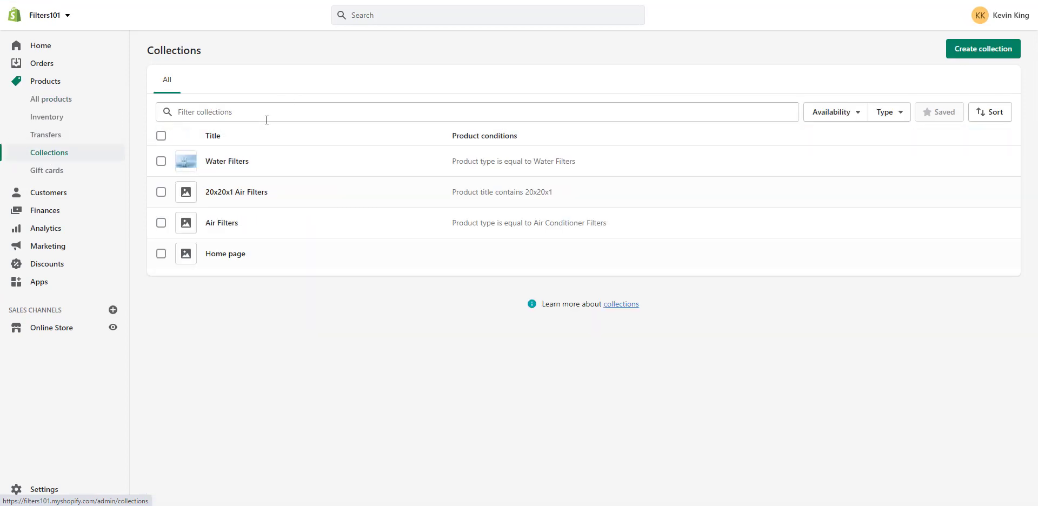
{"action": "left_click", "coordinate": [971, 54]}
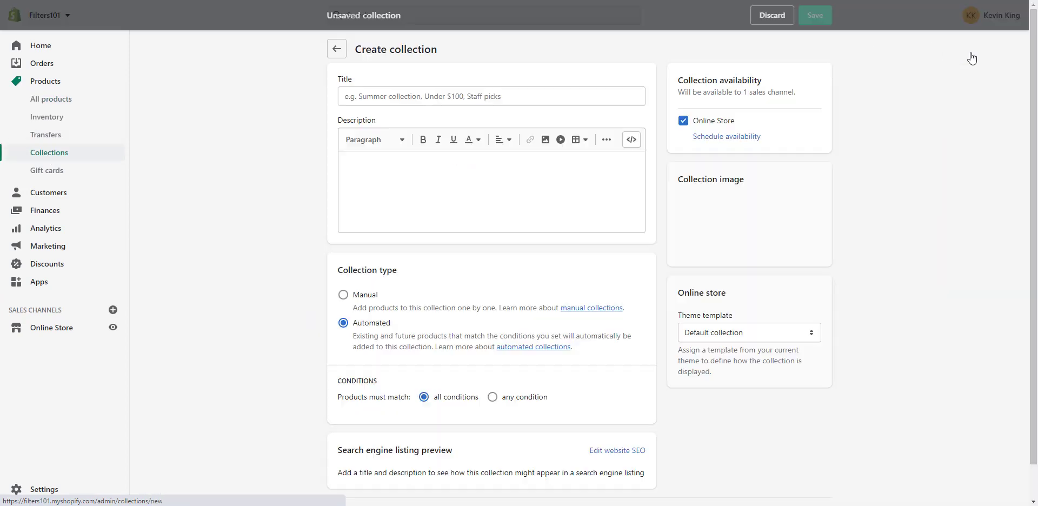
{"action": "left_click", "coordinate": [462, 96]}
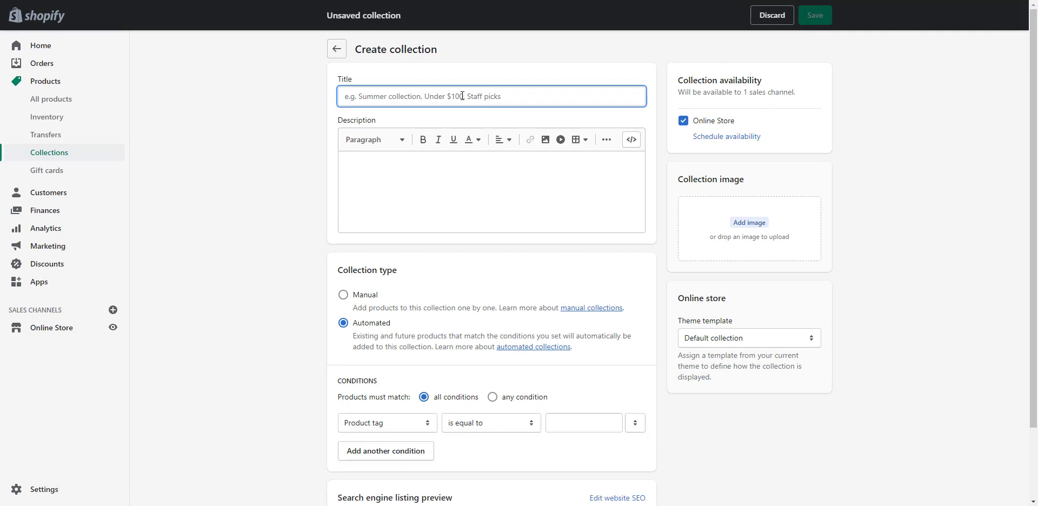
{"action": "type", "text": "Samsung"}
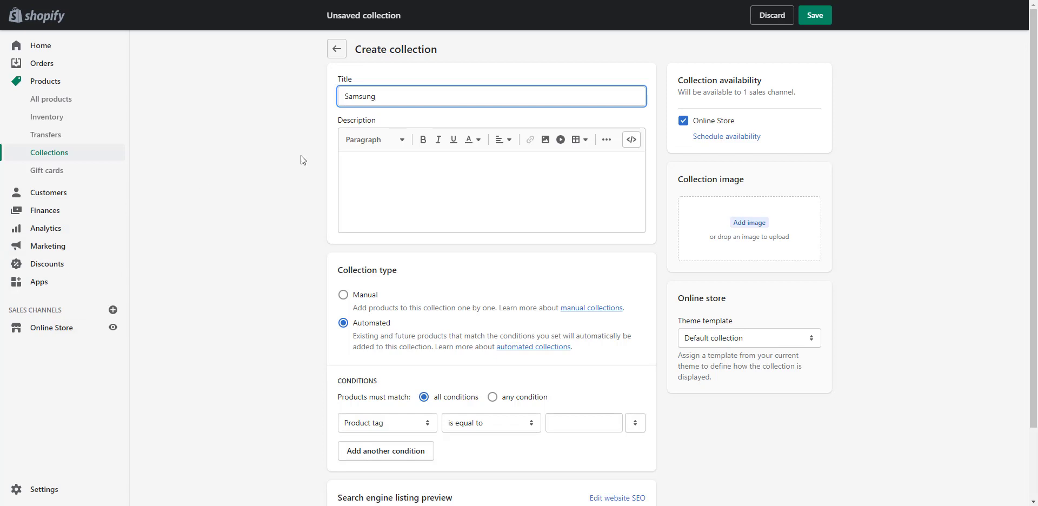
Enter "Samsung replacement water filters" as the new collection's description.
{"action": "left_click", "coordinate": [382, 173]}
{"action": "type", "text": "Sa"}
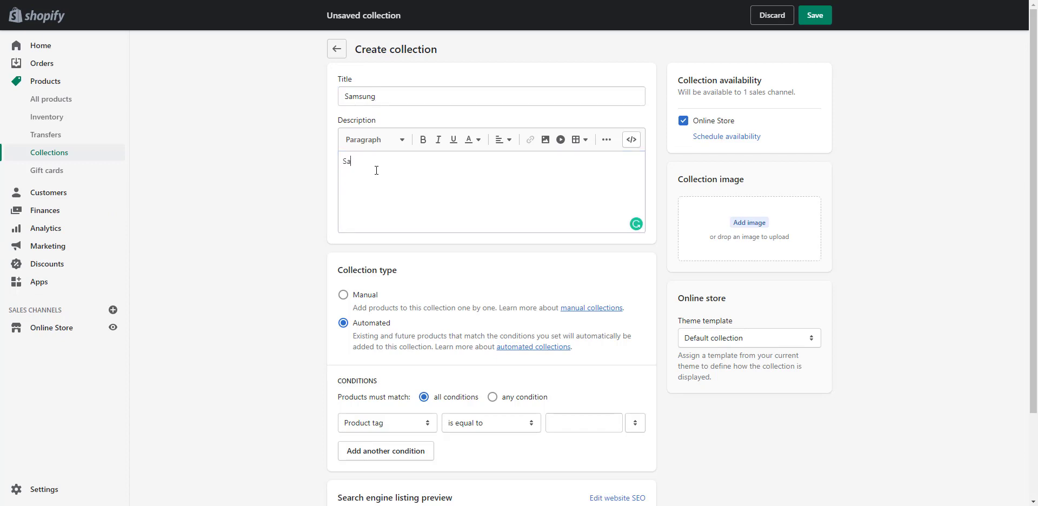
{"action": "type", "text": "m"}
{"action": "key", "text": "BackSpace"}
{"action": "type", "text": "sung"}
{"action": "left_click", "coordinate": [376, 170]}
{"action": "type", "text": "replacement water filters"}
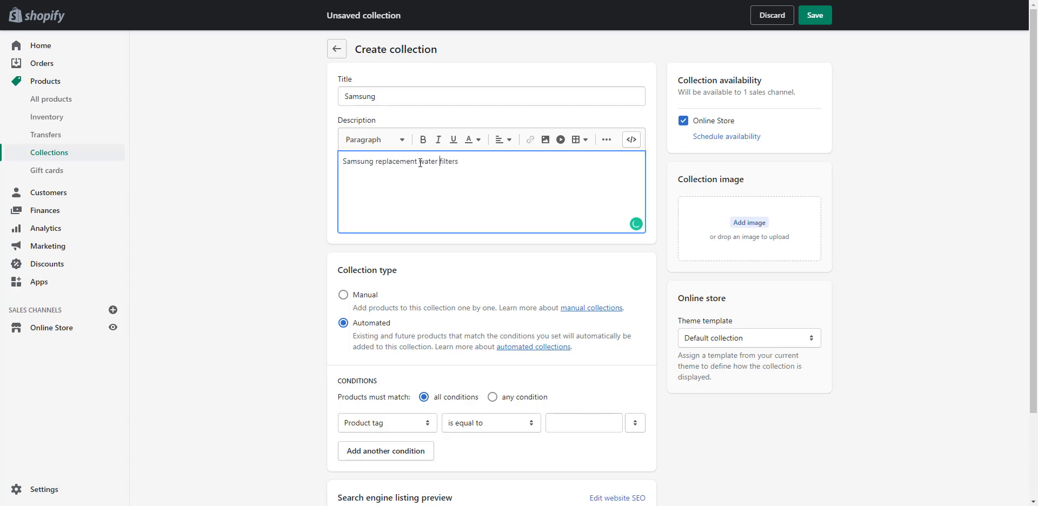
Set the Samsung collection's condition to product tag is equal to Samsung and save the collection.
{"action": "scroll", "coordinate": [420, 161], "scroll_direction": "down", "scroll_amount": 3}
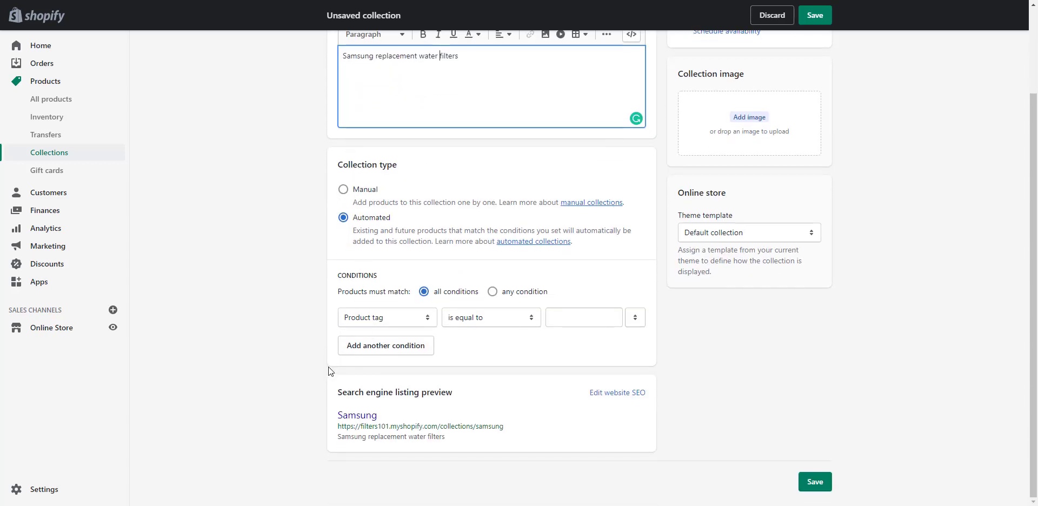
{"action": "left_click", "coordinate": [394, 323]}
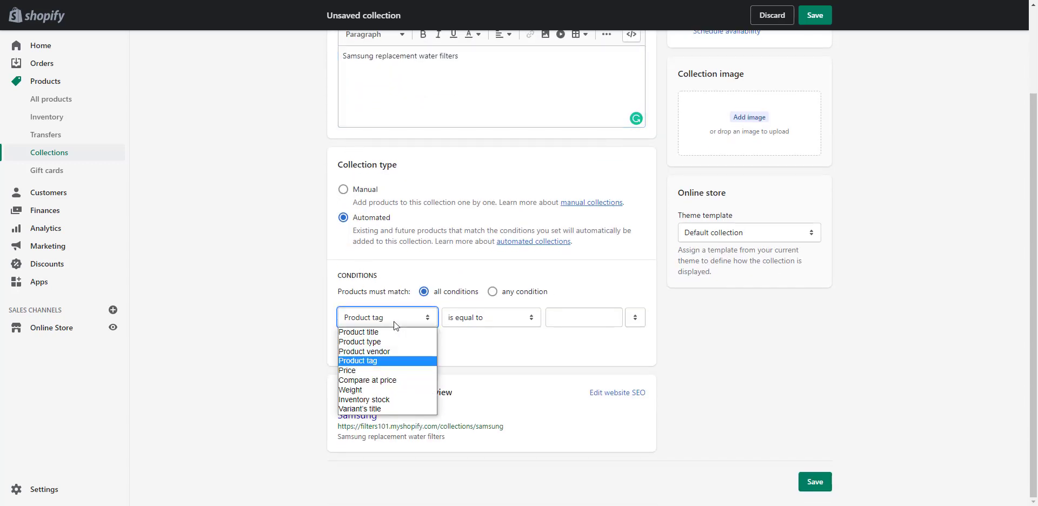
{"action": "left_click", "coordinate": [383, 361]}
{"action": "left_click", "coordinate": [557, 319]}
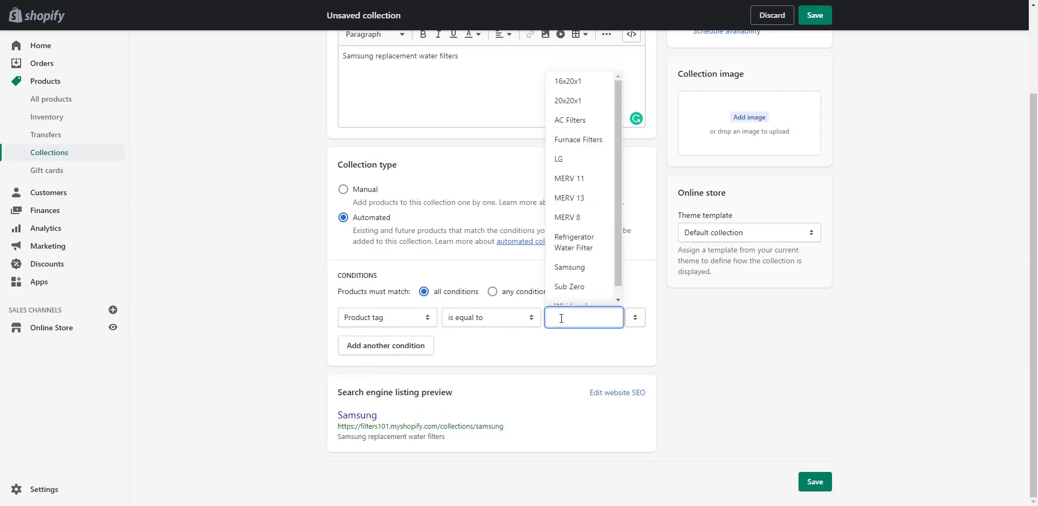
{"action": "type", "text": "Samsung"}
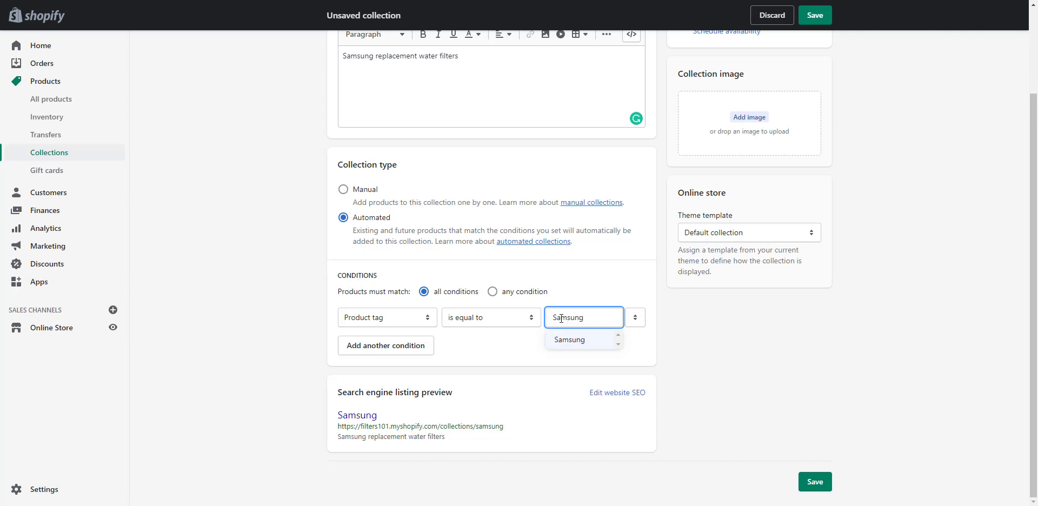
{"action": "left_click", "coordinate": [565, 344]}
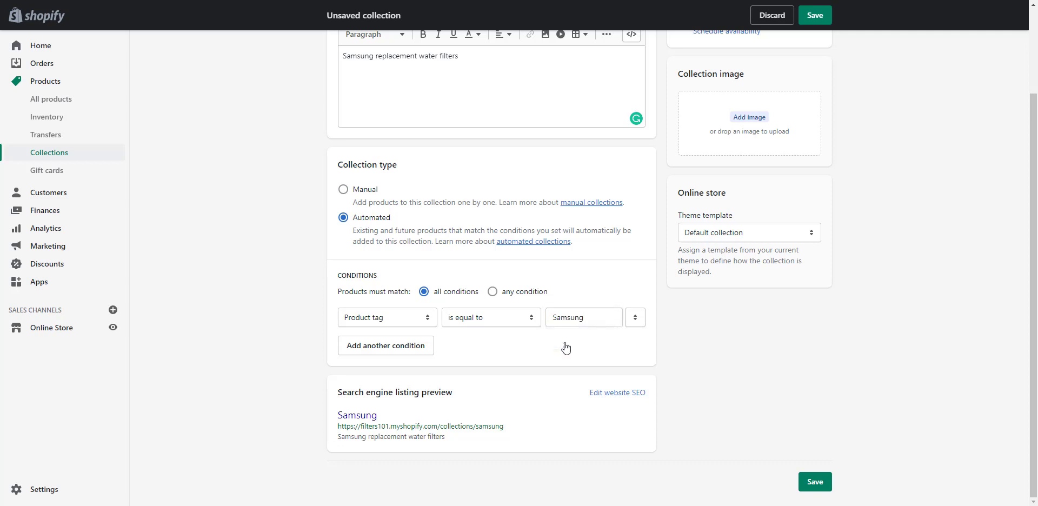
{"action": "left_click", "coordinate": [815, 22]}
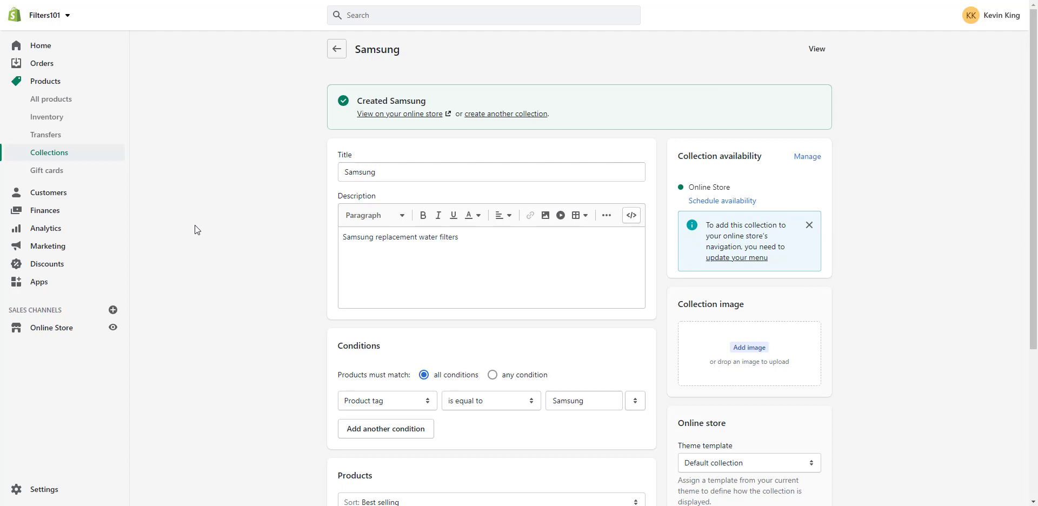
Review the products included in the Samsung collection and return to the list of collections.
{"action": "scroll", "coordinate": [195, 224], "scroll_direction": "down", "scroll_amount": 4}
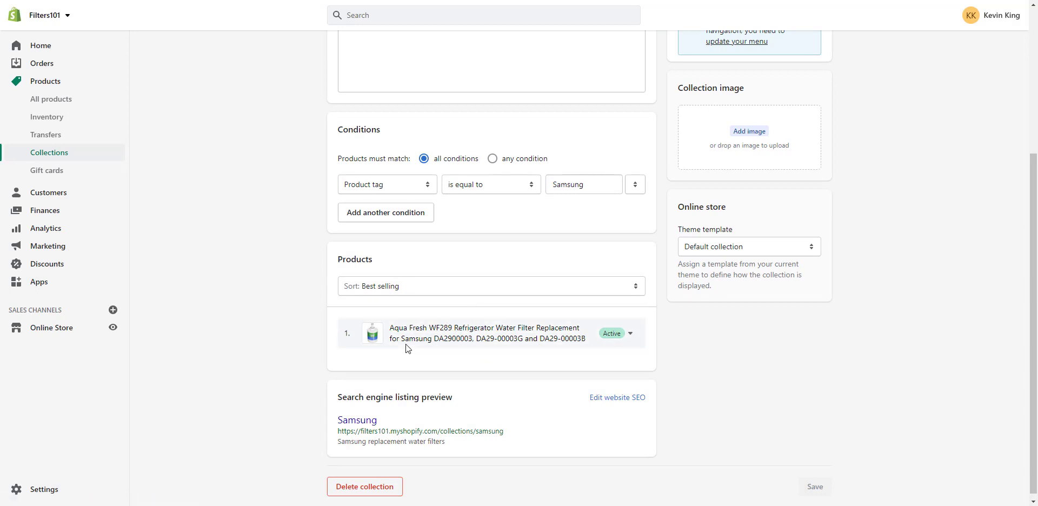
{"action": "scroll", "coordinate": [408, 348], "scroll_direction": "up", "scroll_amount": 4}
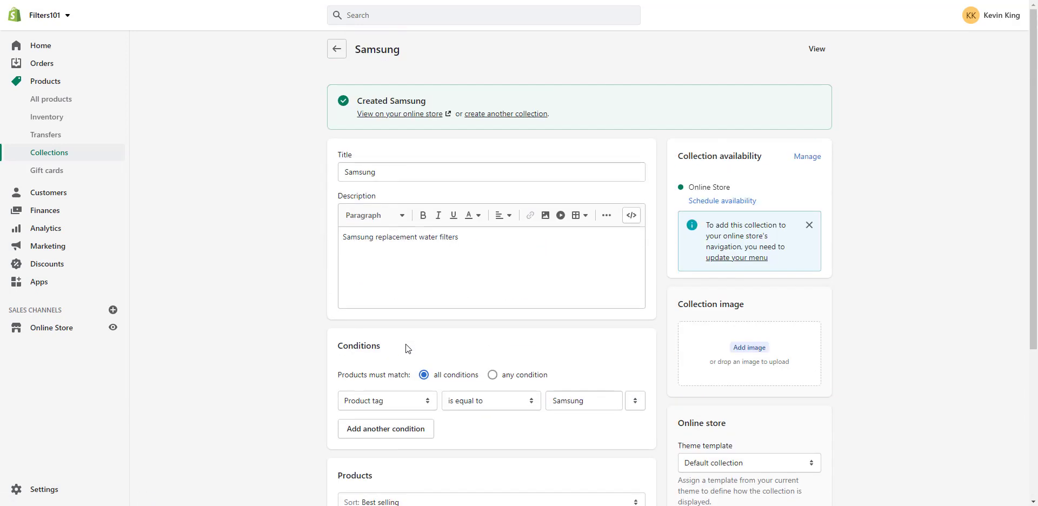
{"action": "left_click", "coordinate": [337, 51]}
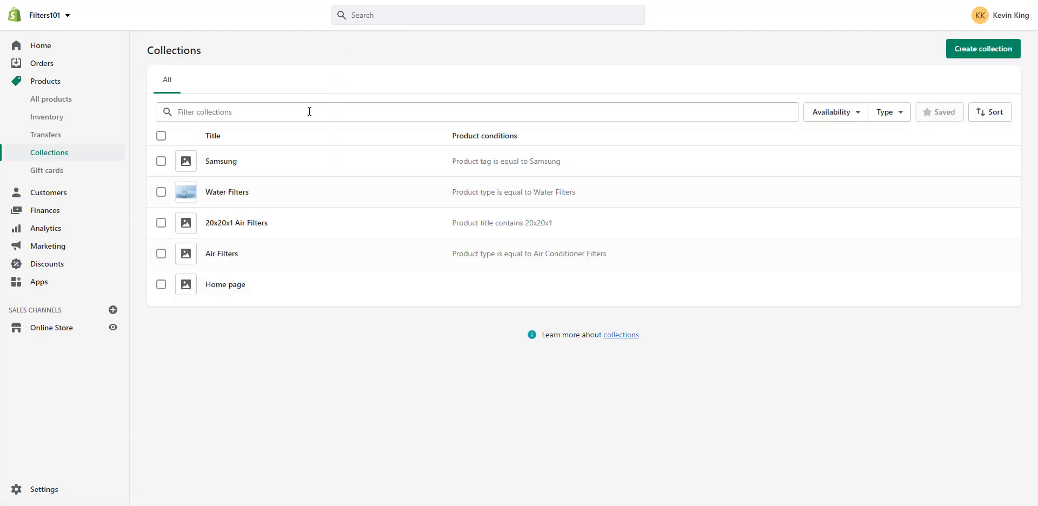
Search the existing collections for "Aquafresh".
{"action": "left_click", "coordinate": [309, 111]}
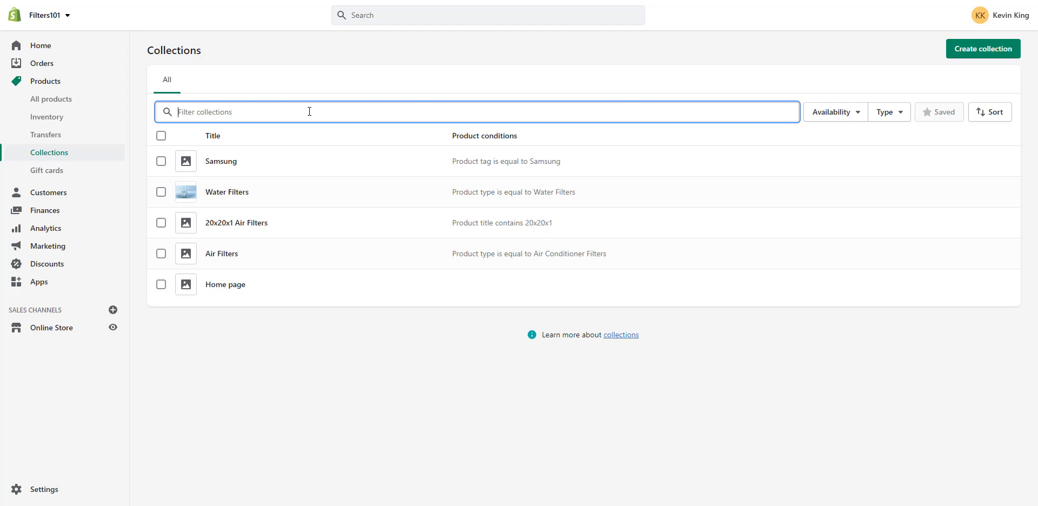
{"action": "type", "text": "Aquafr"}
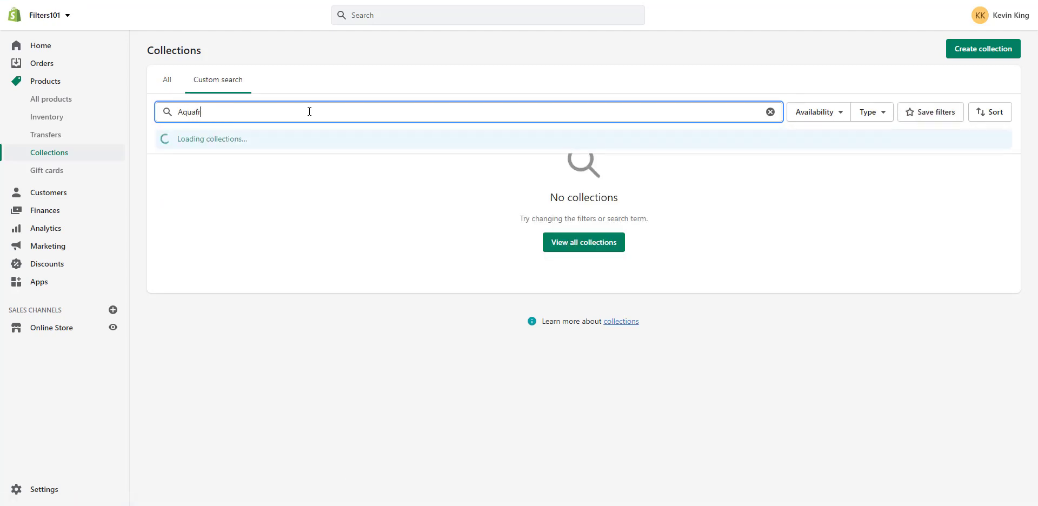
{"action": "type", "text": "es"}
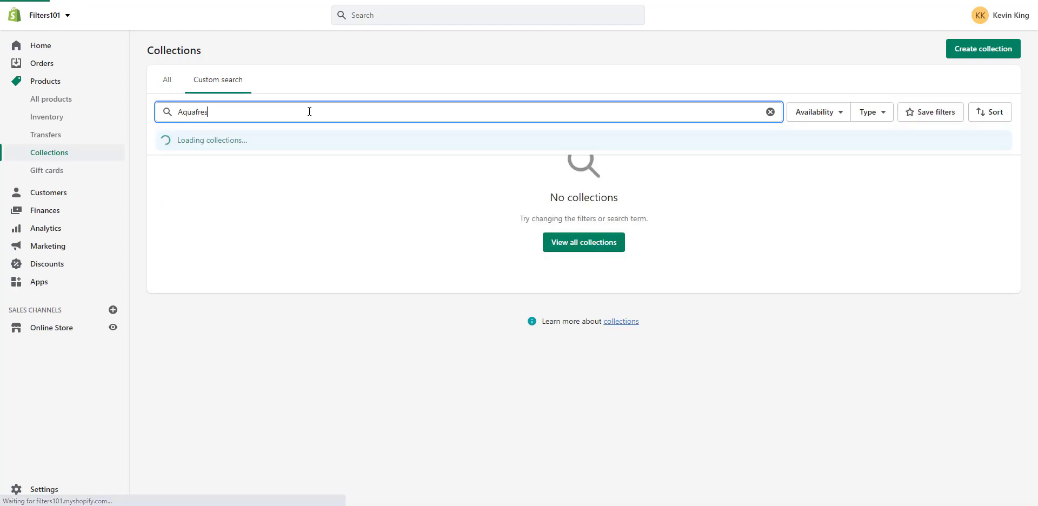
{"action": "type", "text": "h"}
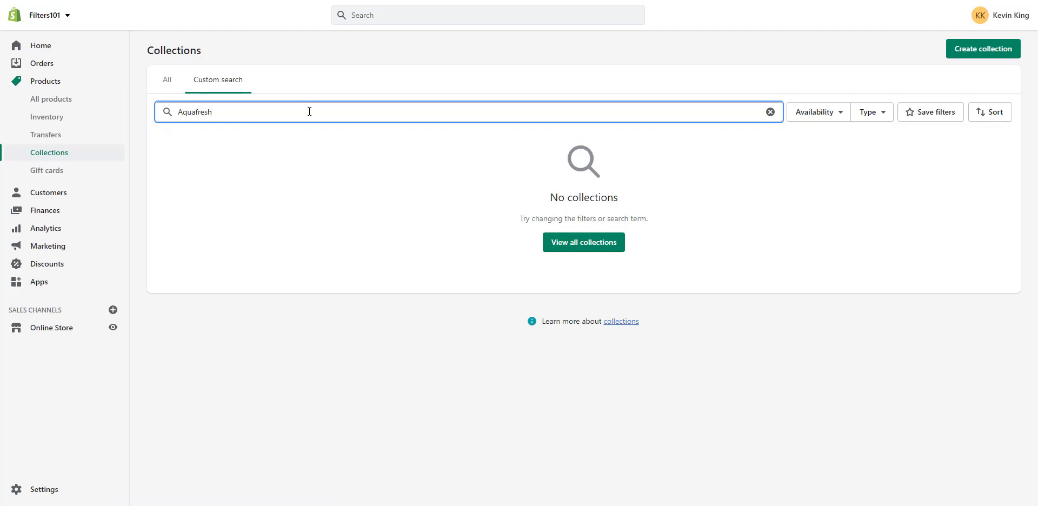
Start a new collection titled "Aquafresh" with the description "Aquafresh Water Filters".
{"action": "left_click", "coordinate": [976, 53]}
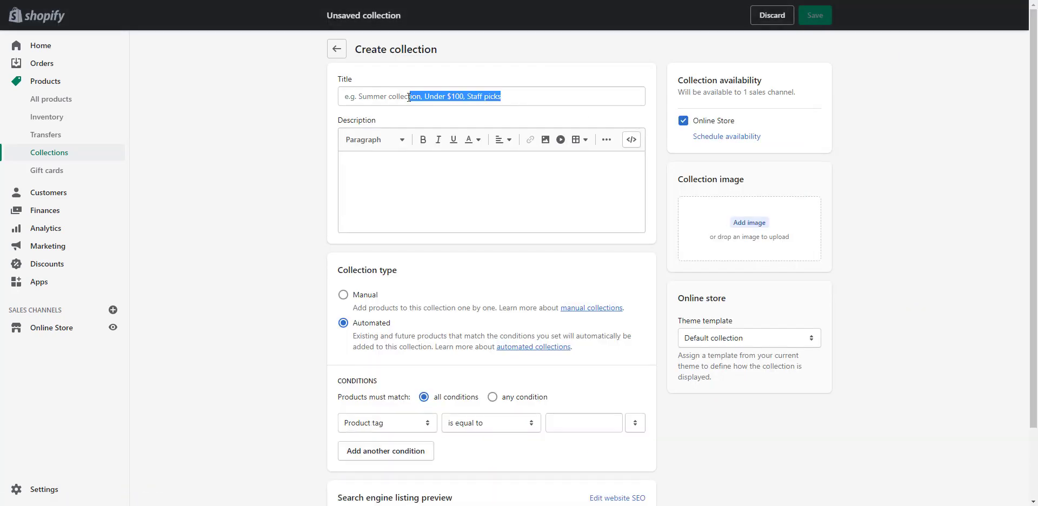
{"action": "left_click", "coordinate": [408, 97]}
{"action": "type", "text": "Aq"}
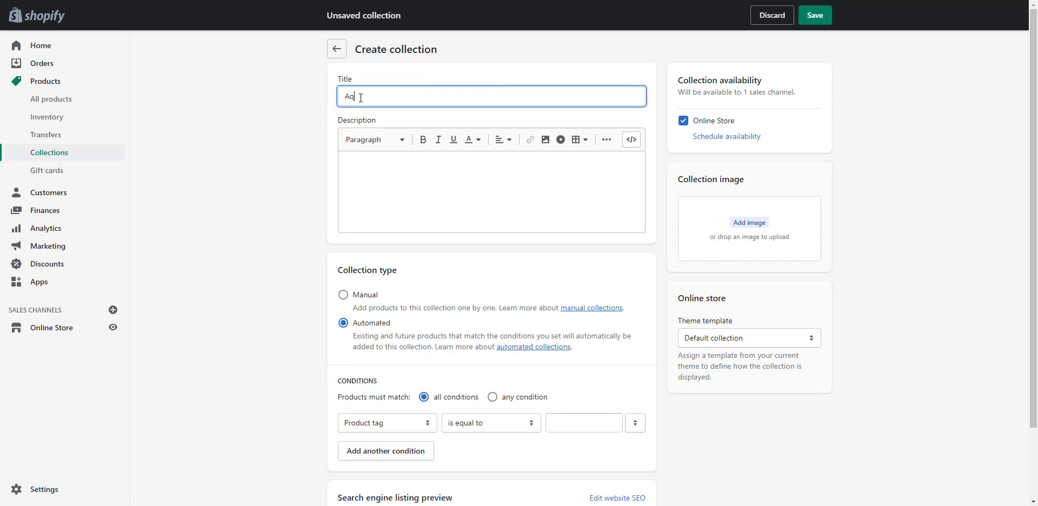
{"action": "type", "text": "uafresh"}
{"action": "left_click", "coordinate": [411, 189]}
{"action": "type", "text": "Aquafresh Water Filters"}
Set the Aquafresh collection's condition to product vendor is equal to Aquafresh and save the collection.
{"action": "scroll", "coordinate": [408, 300], "scroll_direction": "down", "scroll_amount": 2}
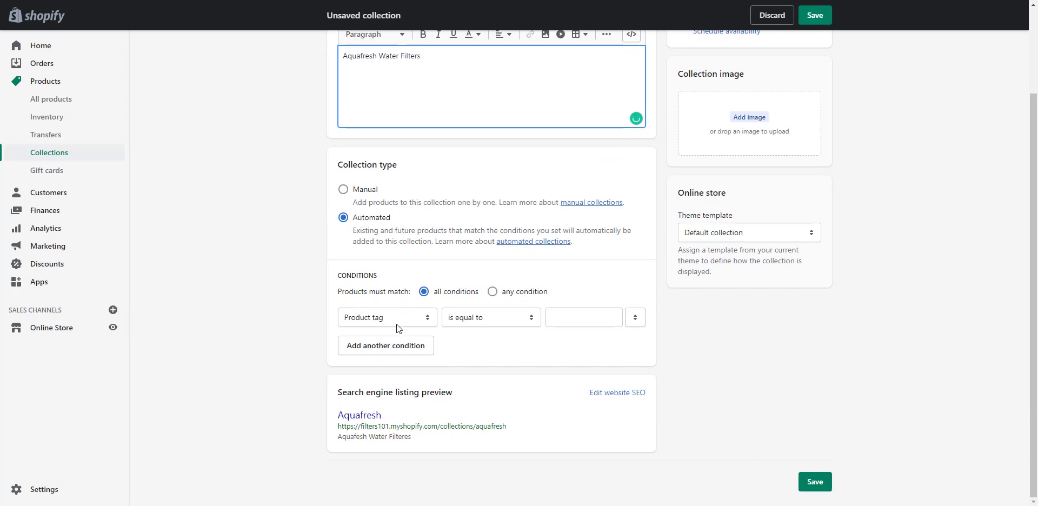
{"action": "left_click", "coordinate": [396, 322]}
{"action": "left_click", "coordinate": [390, 351]}
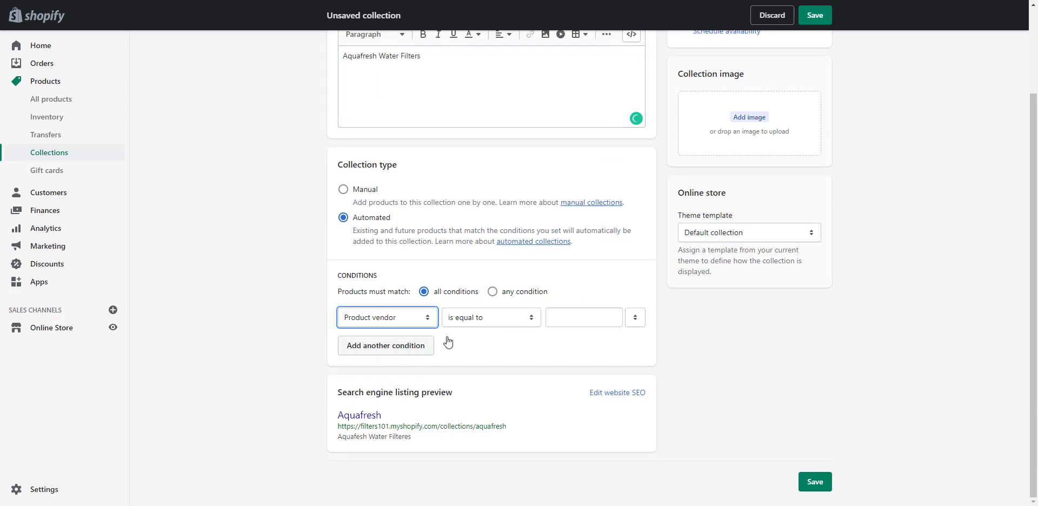
{"action": "left_click", "coordinate": [569, 318]}
{"action": "left_click", "coordinate": [570, 340]}
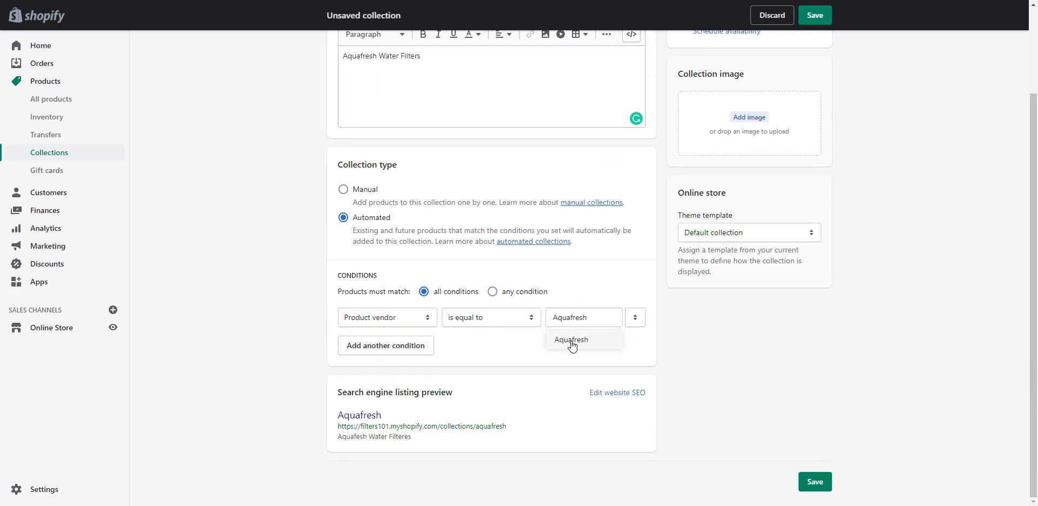
{"action": "left_click", "coordinate": [815, 481]}
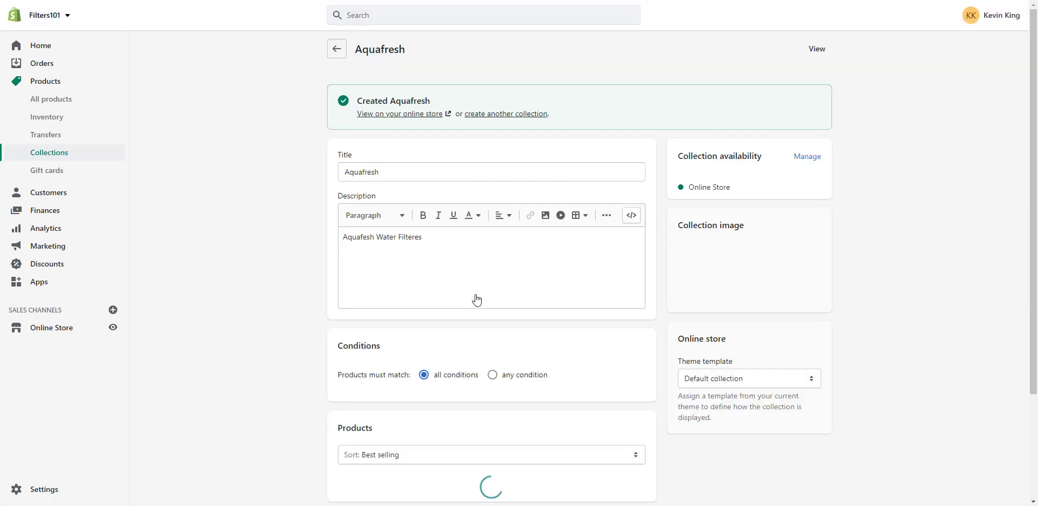
Review the products included in the Aquafresh collection and return to the list of collections.
{"action": "scroll", "coordinate": [476, 294], "scroll_direction": "down", "scroll_amount": 3}
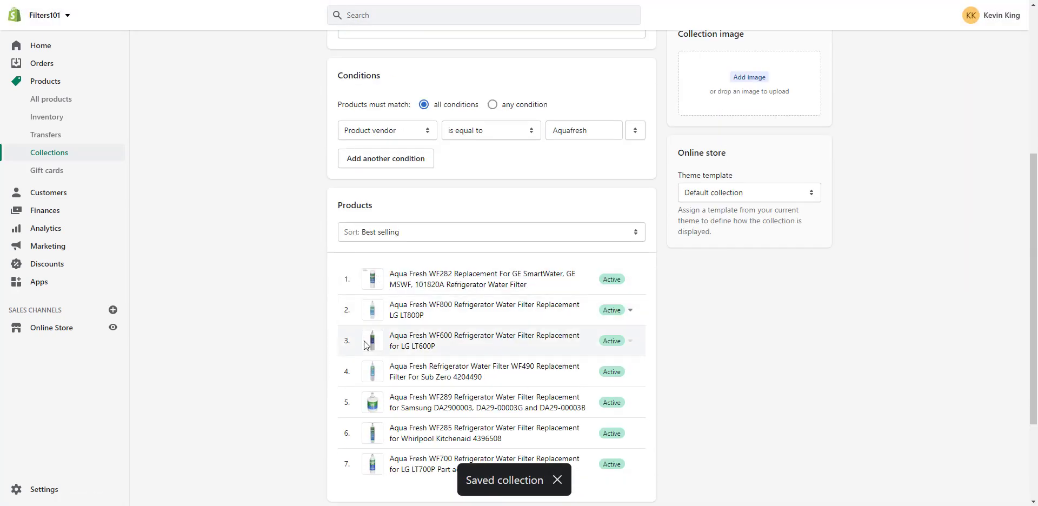
{"action": "scroll", "coordinate": [364, 341], "scroll_direction": "down", "scroll_amount": 2}
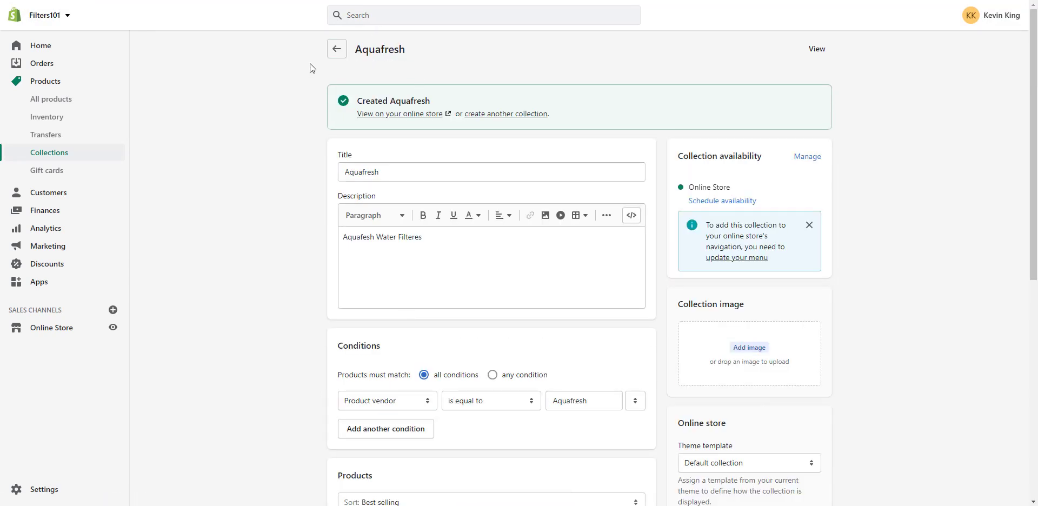
{"action": "left_click", "coordinate": [335, 49]}
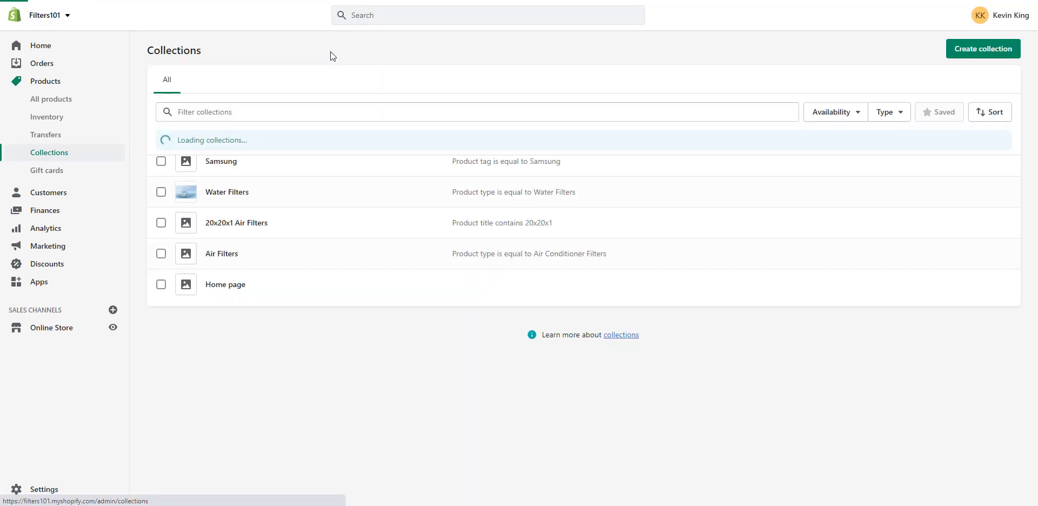
{"action": "left_click", "coordinate": [292, 119]}
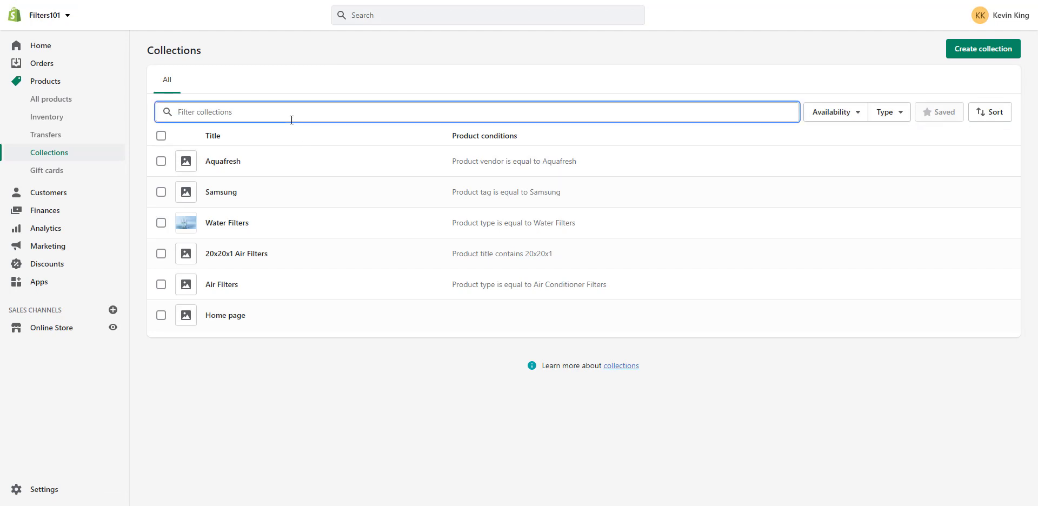
Search the collections for "Lg" and start a new collection titled "Lg" with the description "Lg replacement water filters".
{"action": "type", "text": "Lg"}
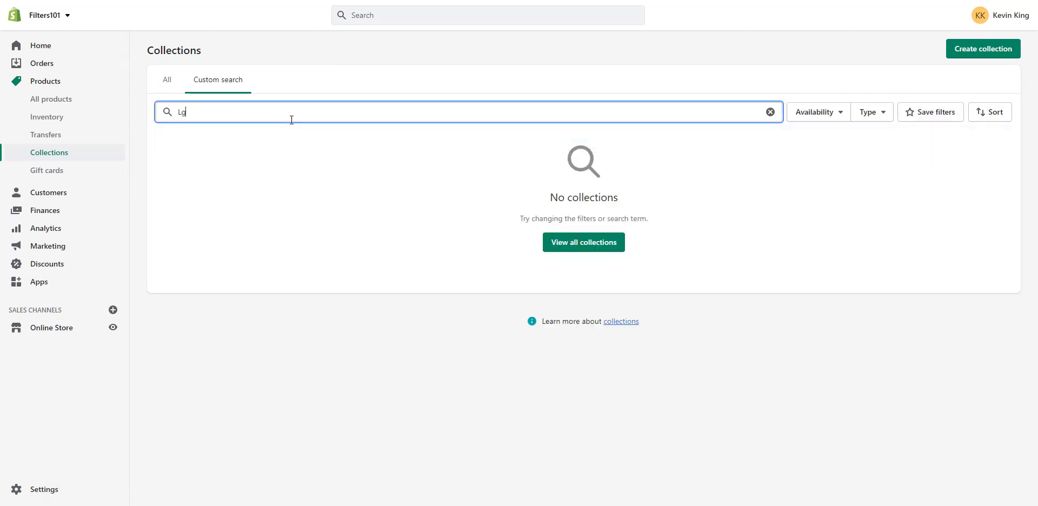
{"action": "left_click", "coordinate": [988, 48]}
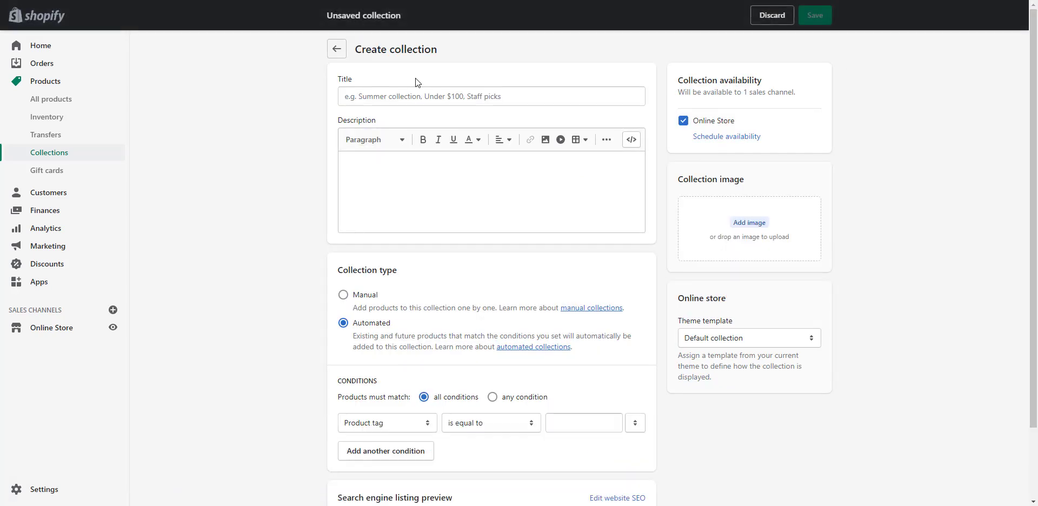
{"action": "type", "text": "Lg"}
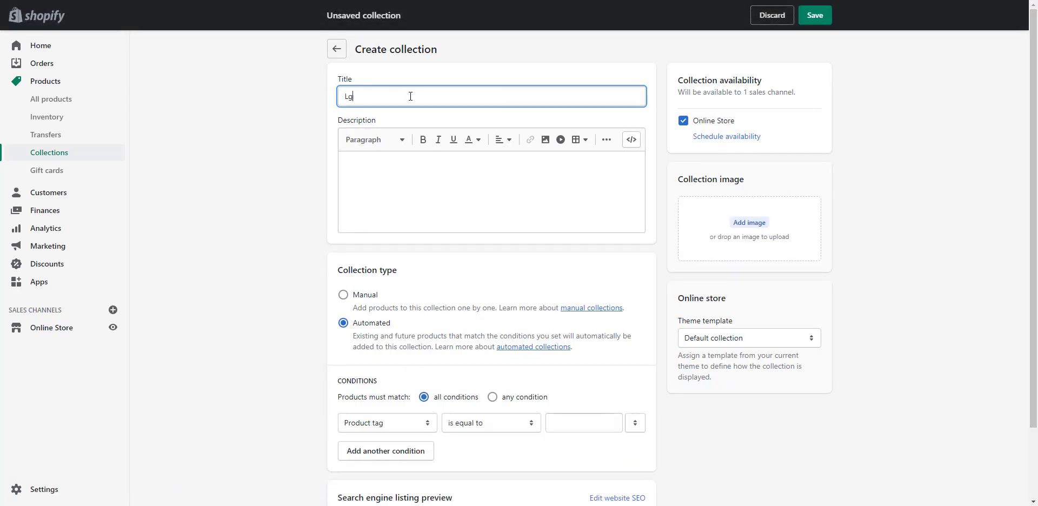
{"action": "left_click", "coordinate": [408, 189]}
{"action": "type", "text": "Lg replacement water filters"}
Set the Lg collection's condition to product title contains "LG LT" and save the collection.
{"action": "scroll", "coordinate": [407, 299], "scroll_direction": "down", "scroll_amount": 2}
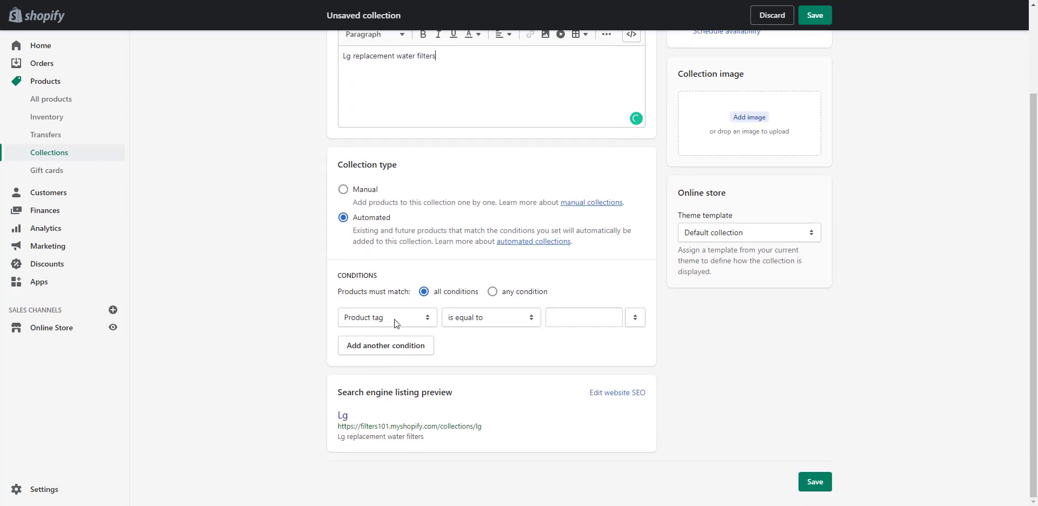
{"action": "left_click", "coordinate": [394, 319]}
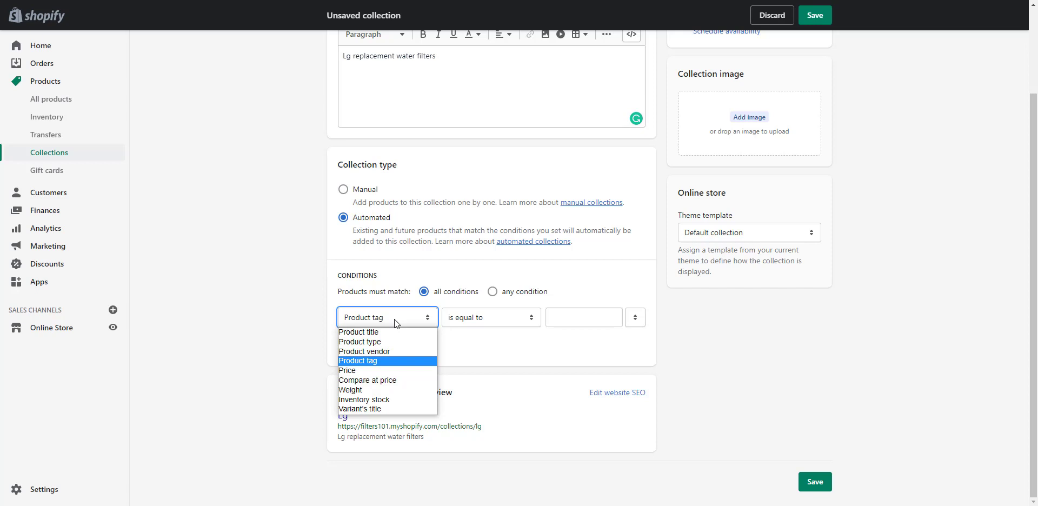
{"action": "left_click", "coordinate": [391, 333]}
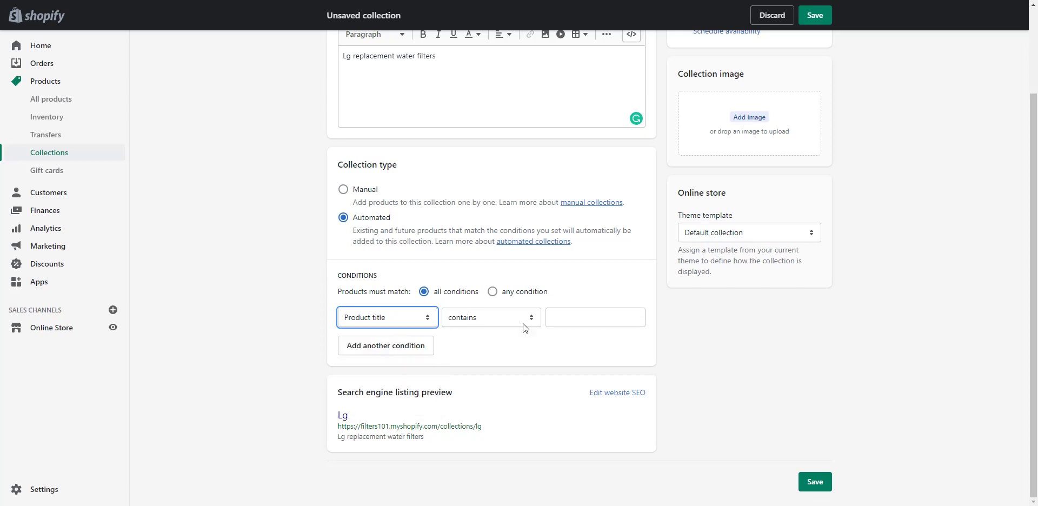
{"action": "left_click", "coordinate": [608, 313]}
{"action": "type", "text": "LG LT"}
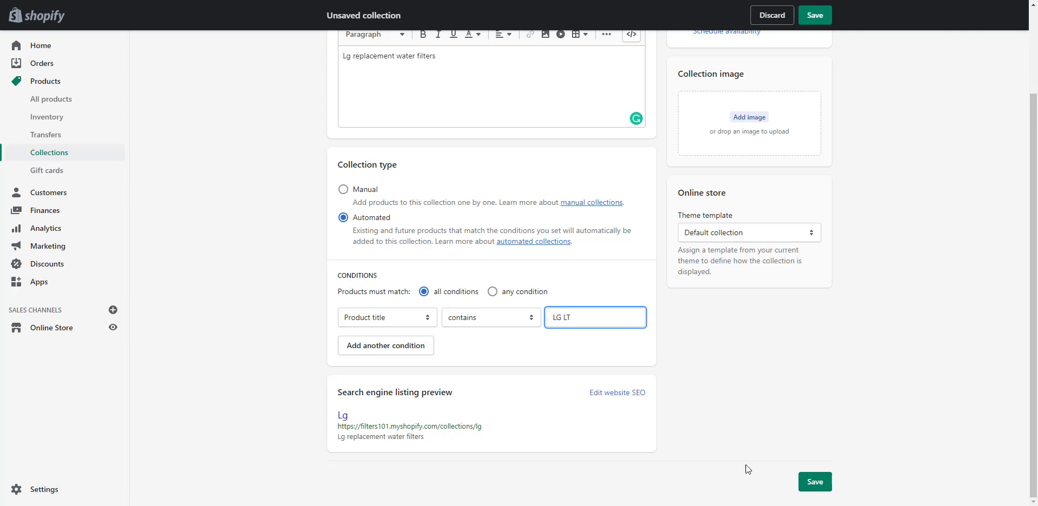
{"action": "left_click", "coordinate": [815, 482]}
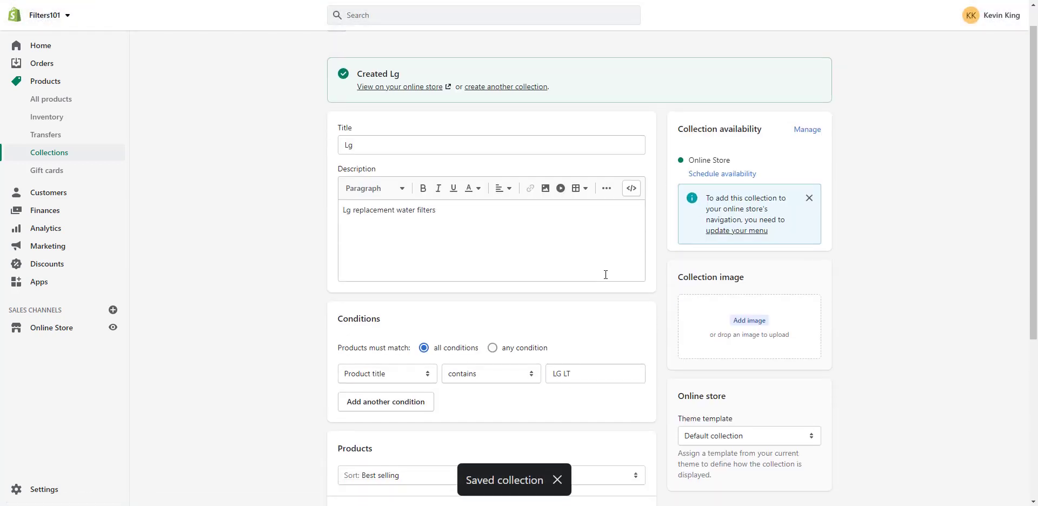
Review the products included in the Lg collection and return to the list of collections.
{"action": "scroll", "coordinate": [604, 274], "scroll_direction": "down", "scroll_amount": 5}
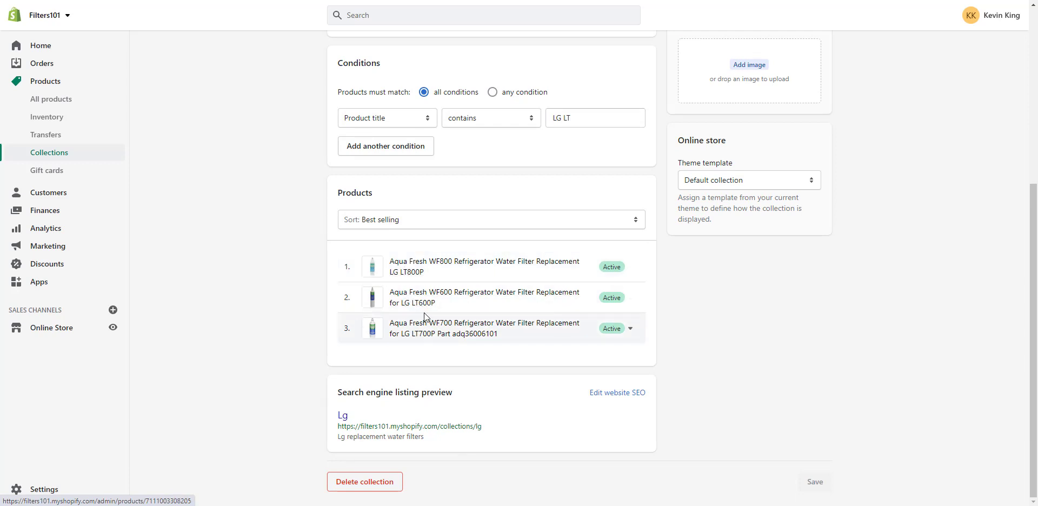
{"action": "scroll", "coordinate": [423, 310], "scroll_direction": "up", "scroll_amount": 5}
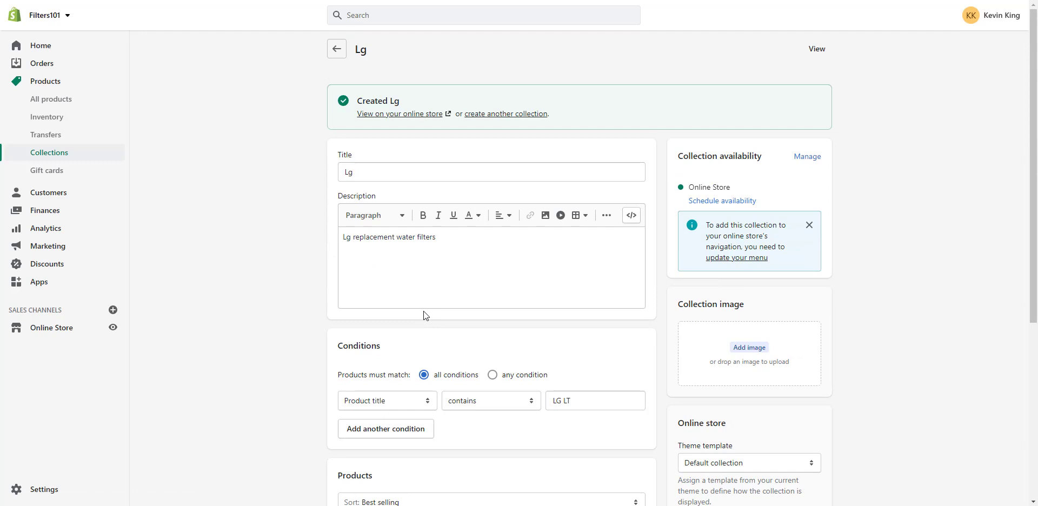
{"action": "scroll", "coordinate": [423, 312], "scroll_direction": "down", "scroll_amount": 5}
{"action": "scroll", "coordinate": [424, 312], "scroll_direction": "up", "scroll_amount": 5}
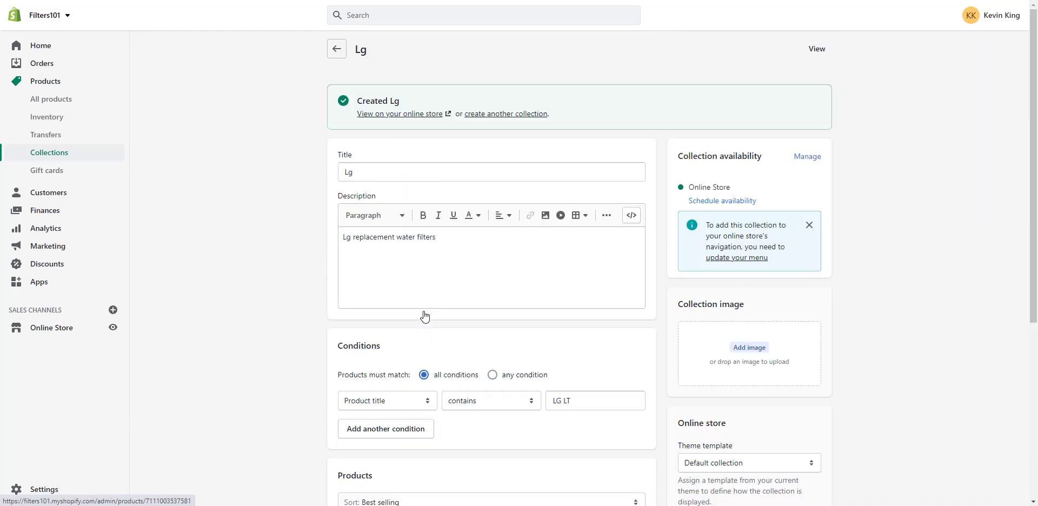
{"action": "left_click", "coordinate": [336, 49]}
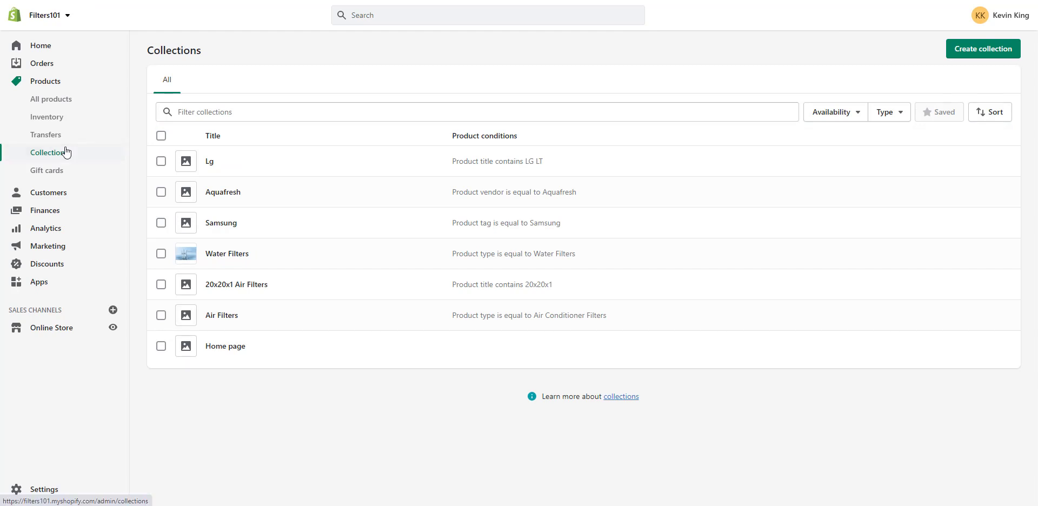
Open the online store's Main menu for editing in the navigation settings.
{"action": "left_click", "coordinate": [60, 327]}
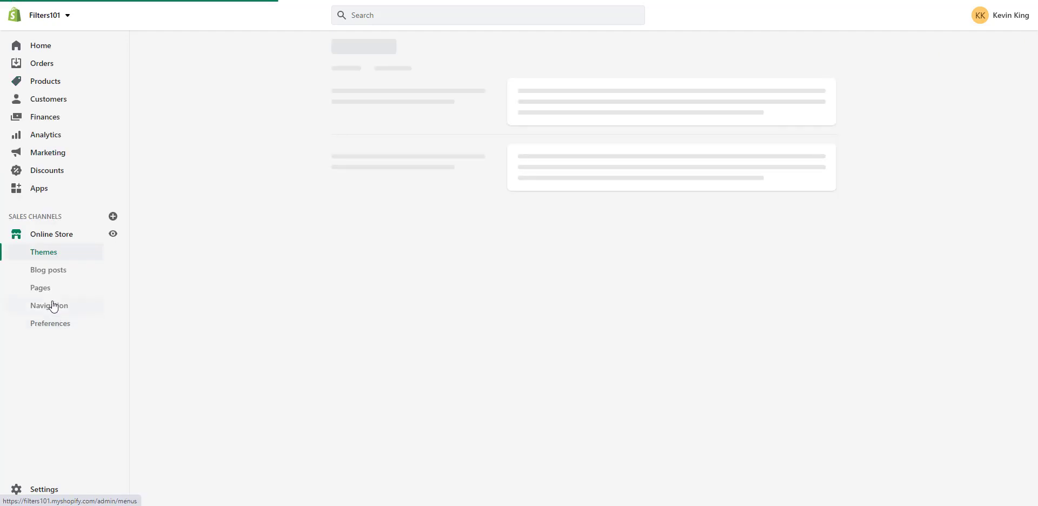
{"action": "left_click", "coordinate": [52, 308]}
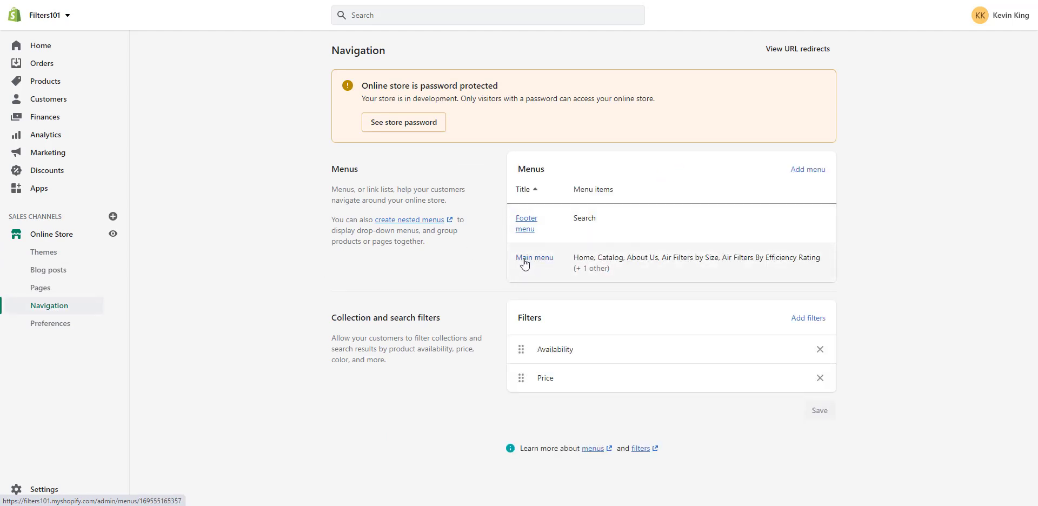
{"action": "left_click", "coordinate": [527, 263]}
{"action": "scroll", "coordinate": [281, 303], "scroll_direction": "down", "scroll_amount": 3}
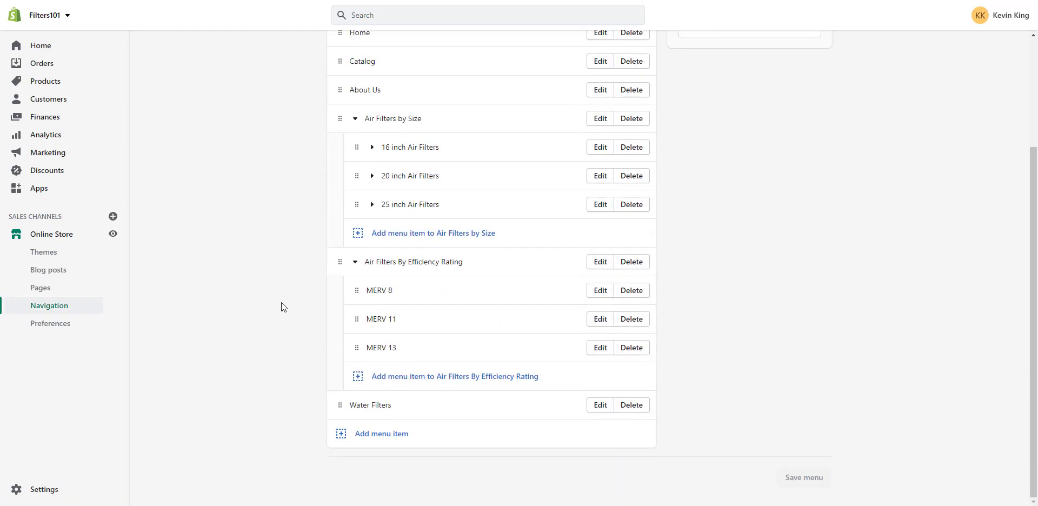
Add a menu item named Samsung linked to the Samsung collection and nest it under Water Filters.
{"action": "left_click", "coordinate": [340, 437]}
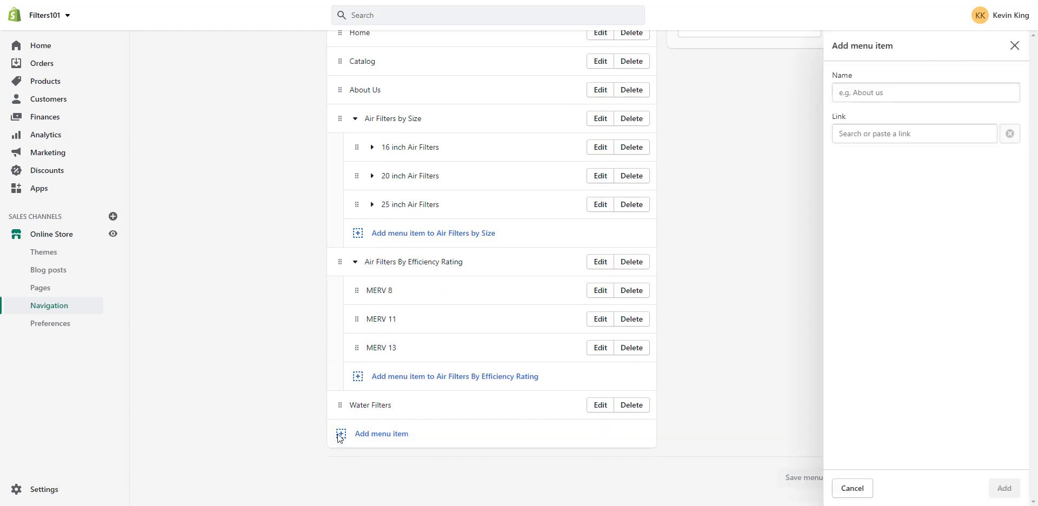
{"action": "left_click", "coordinate": [881, 92]}
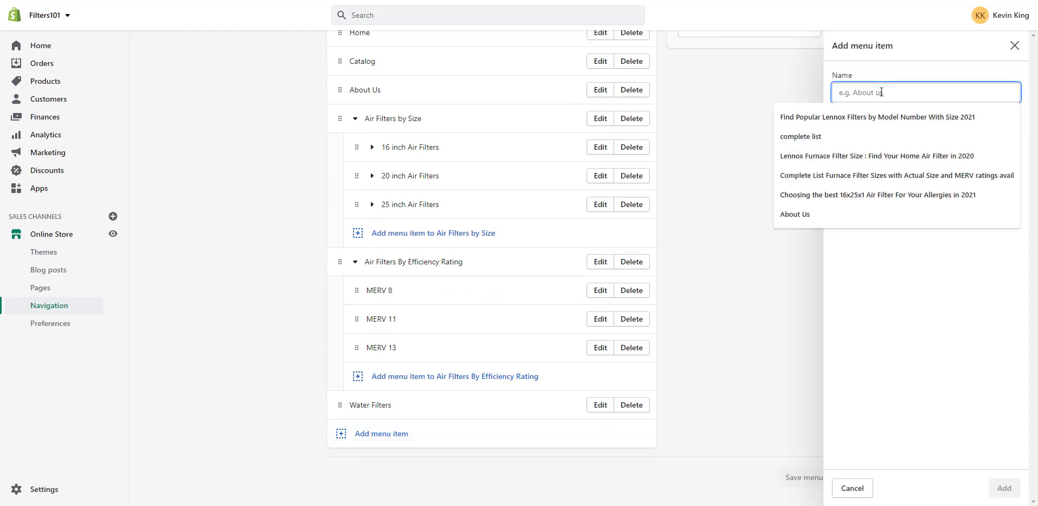
{"action": "type", "text": "Sam"}
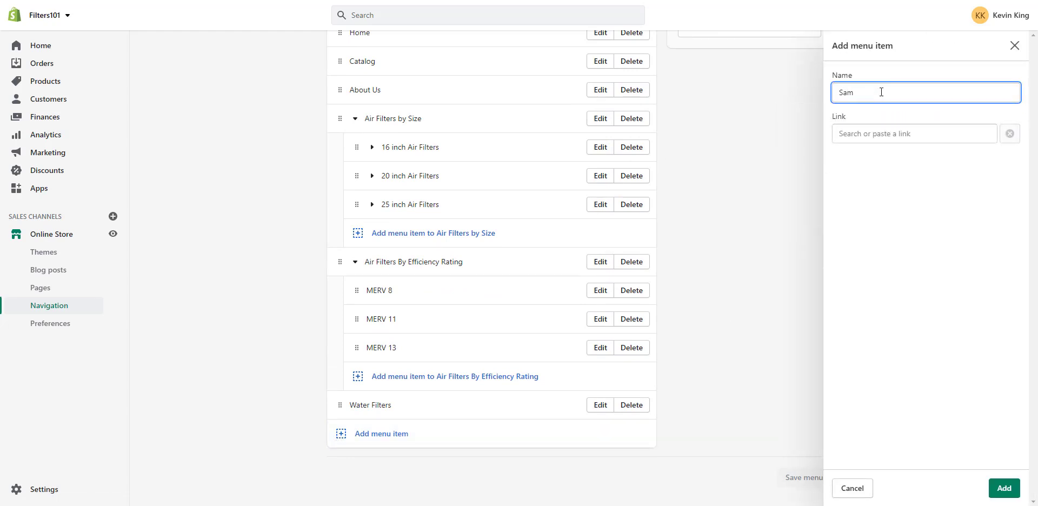
{"action": "type", "text": "sung"}
{"action": "left_click", "coordinate": [864, 133]}
{"action": "left_click", "coordinate": [879, 201]}
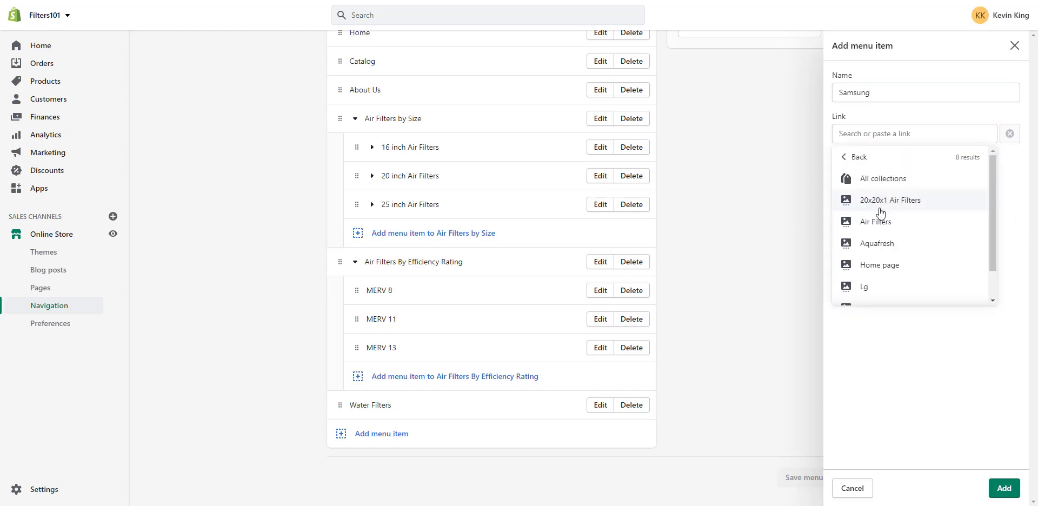
{"action": "scroll", "coordinate": [883, 203], "scroll_direction": "down", "scroll_amount": 1}
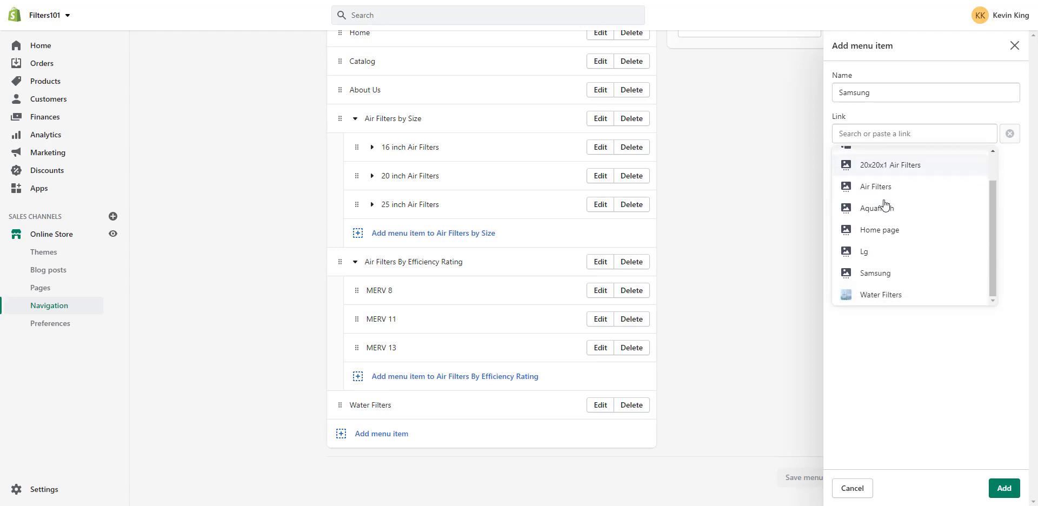
{"action": "left_click", "coordinate": [882, 278]}
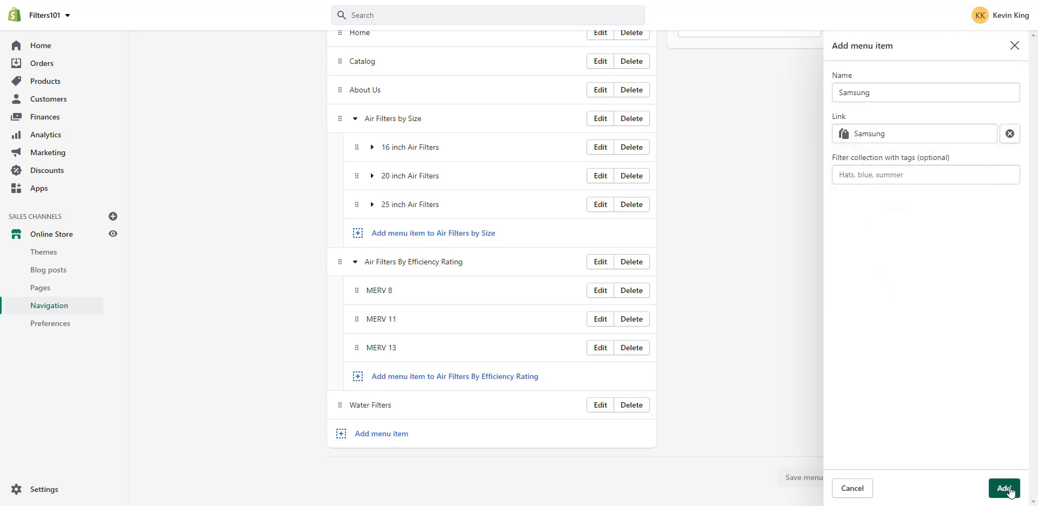
{"action": "left_click", "coordinate": [1003, 488]}
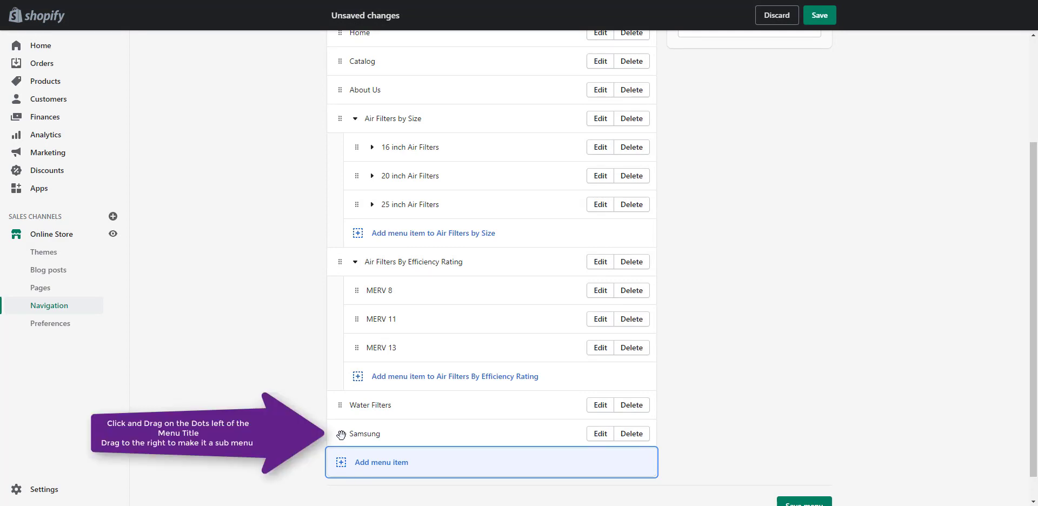
{"action": "left_click_drag", "start_coordinate": [342, 435], "coordinate": [372, 436]}
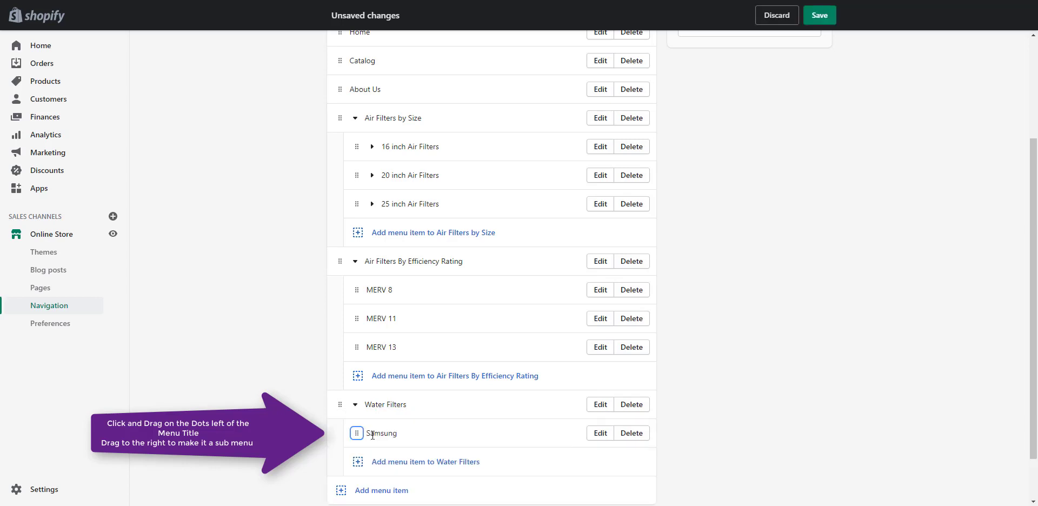
Add a submenu item named AquaFresh under Water Filters, linked to the Aquafresh collection.
{"action": "scroll", "coordinate": [372, 435], "scroll_direction": "down", "scroll_amount": 1}
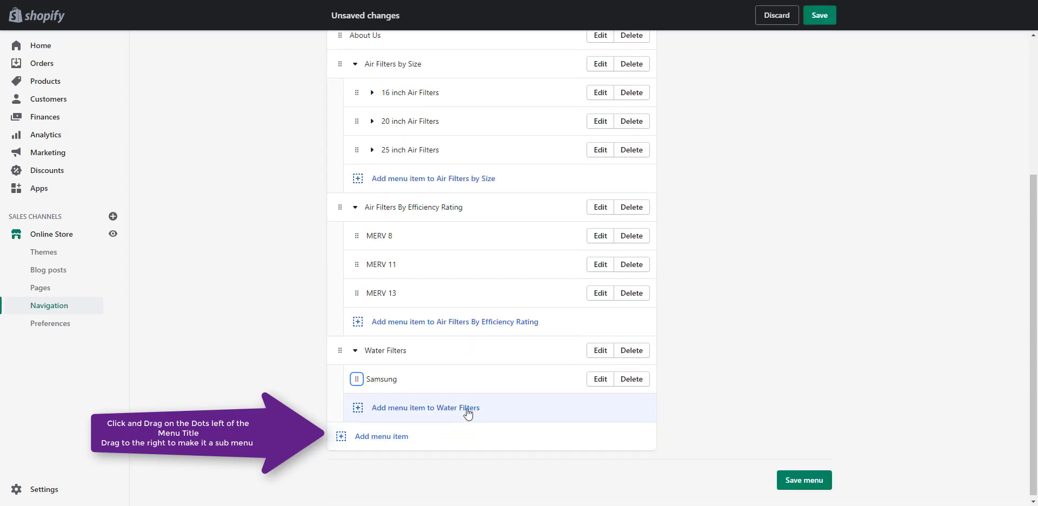
{"action": "left_click", "coordinate": [358, 412]}
{"action": "left_click", "coordinate": [874, 94]}
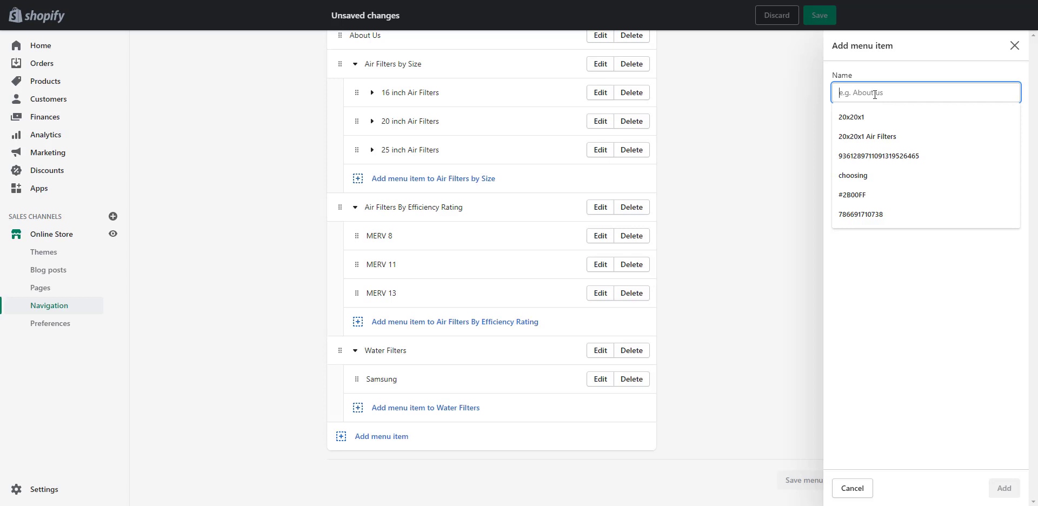
{"action": "type", "text": "Aqua"}
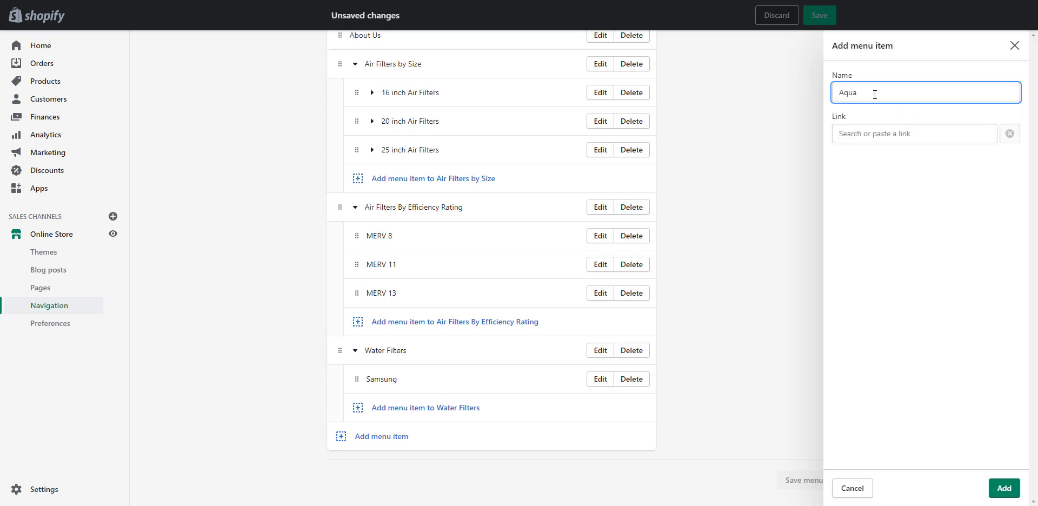
{"action": "type", "text": "Fresh"}
{"action": "left_click", "coordinate": [862, 133]}
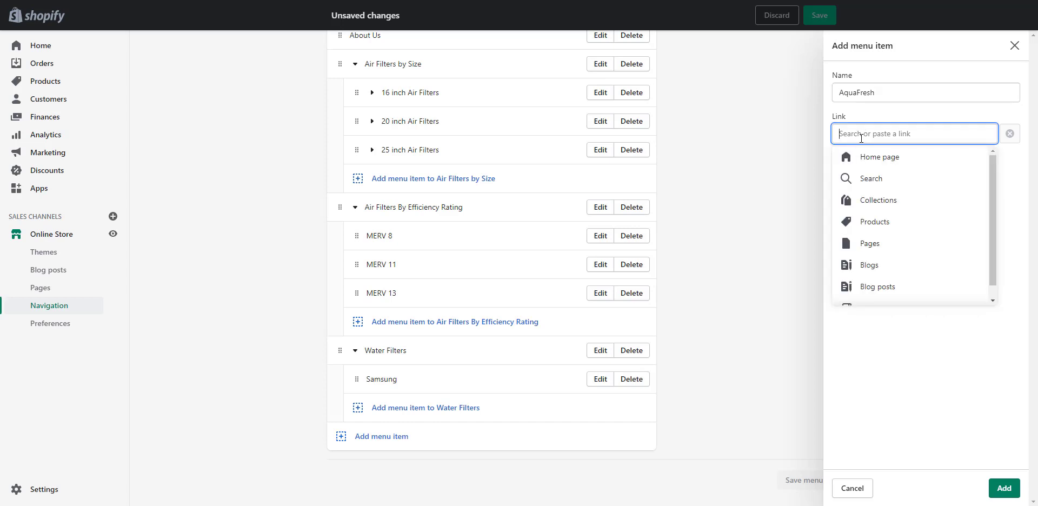
{"action": "left_click", "coordinate": [883, 205]}
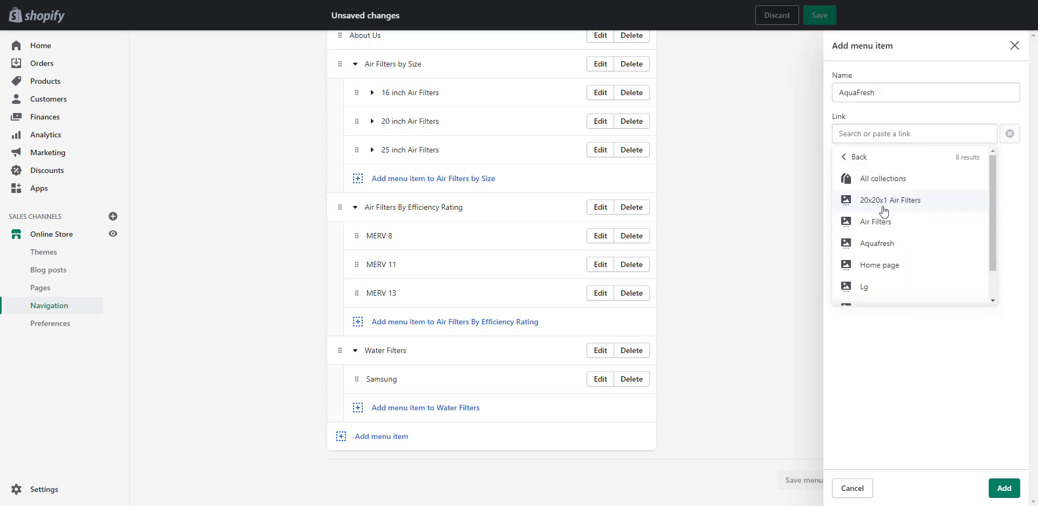
{"action": "scroll", "coordinate": [885, 218], "scroll_direction": "down", "scroll_amount": 1}
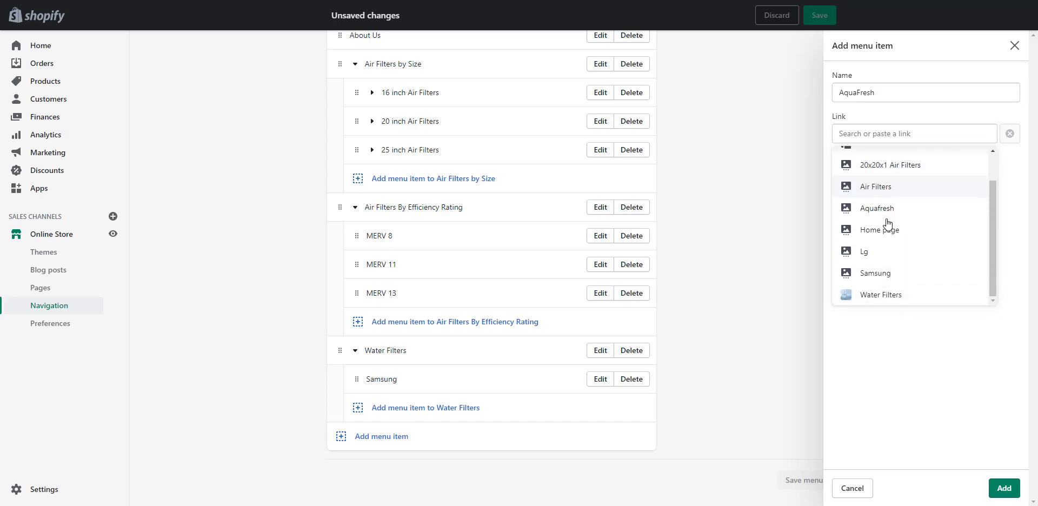
{"action": "left_click", "coordinate": [879, 209]}
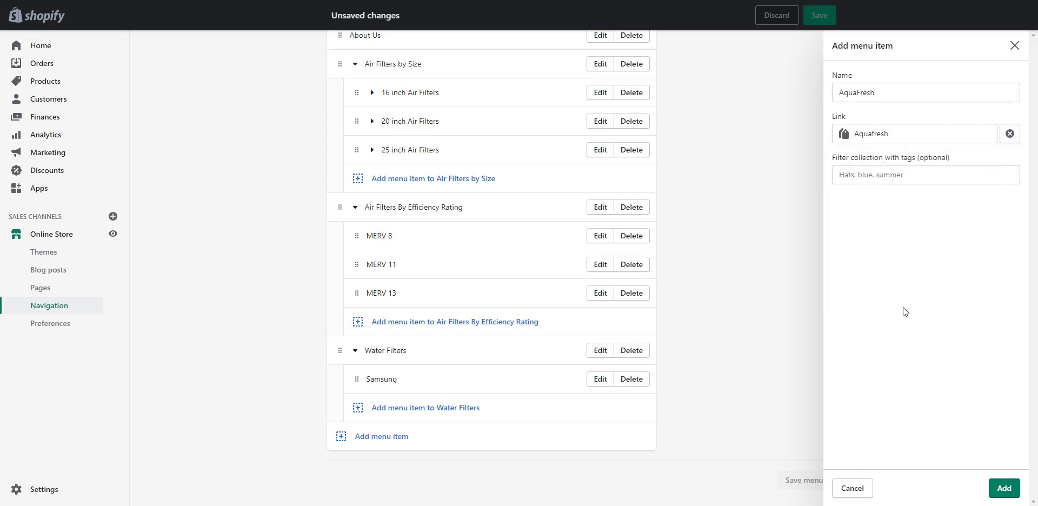
{"action": "left_click", "coordinate": [999, 489]}
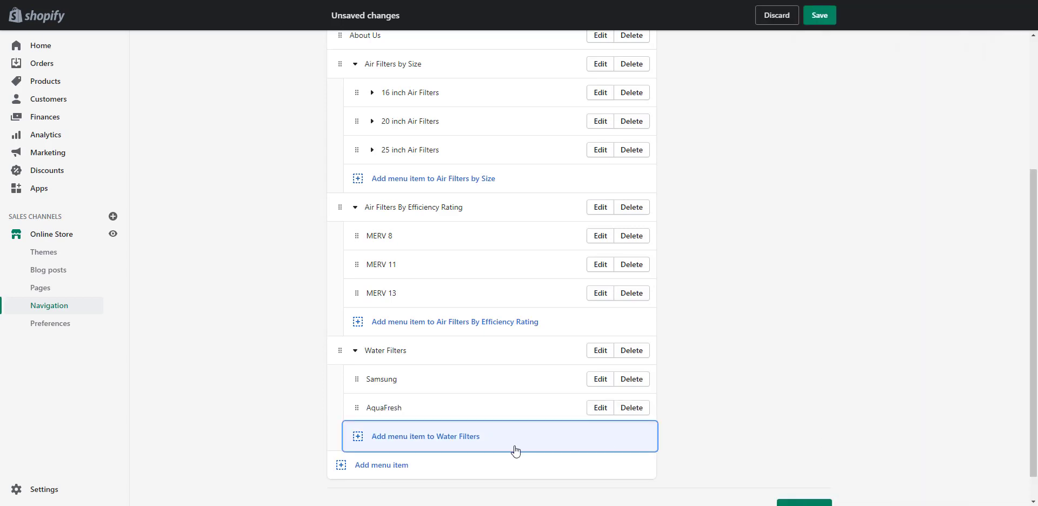
Add a submenu item named LG under Water Filters, linked to the Lg collection.
{"action": "left_click", "coordinate": [358, 437]}
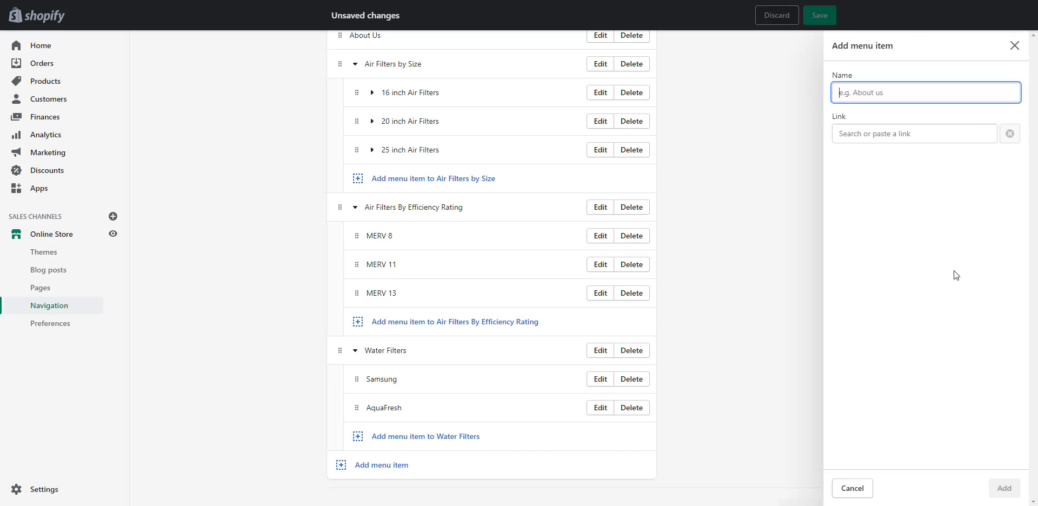
{"action": "type", "text": "Lg"}
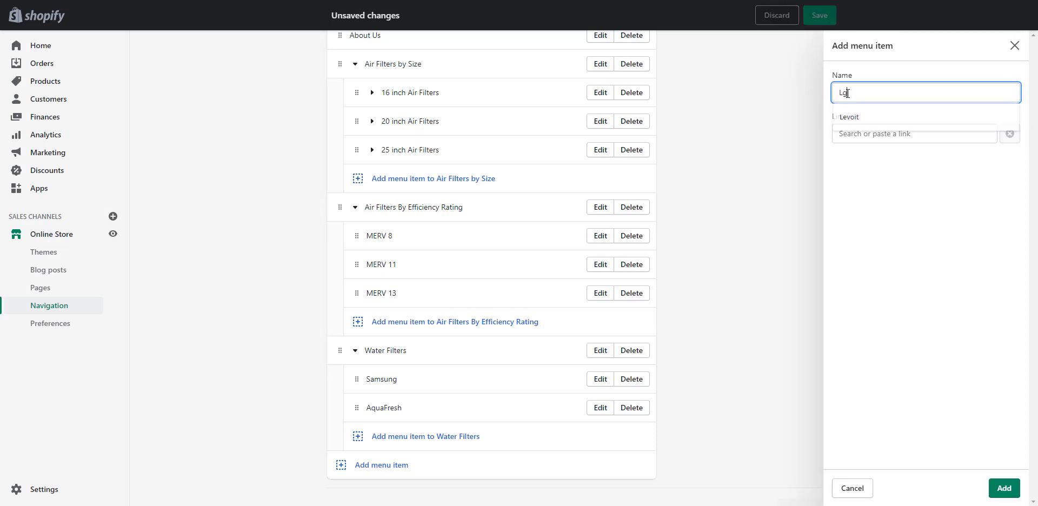
{"action": "key", "text": "BackSpace"}
{"action": "type", "text": "G"}
{"action": "left_click", "coordinate": [855, 134]}
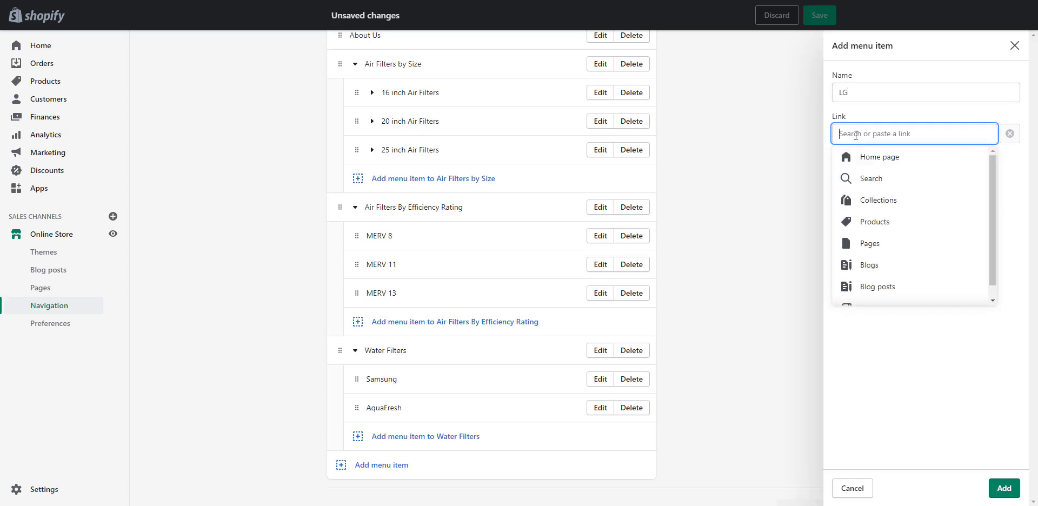
{"action": "left_click", "coordinate": [875, 203]}
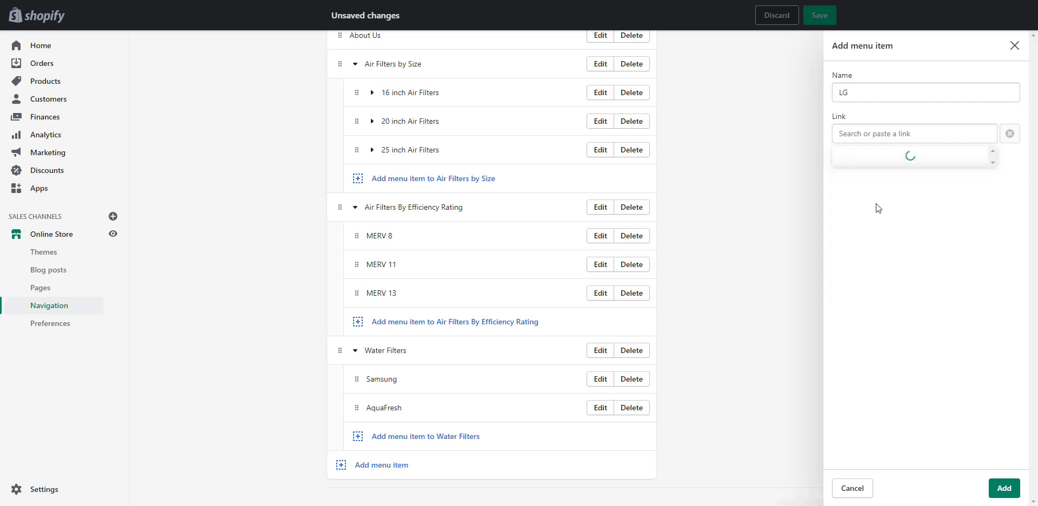
{"action": "left_click", "coordinate": [873, 290]}
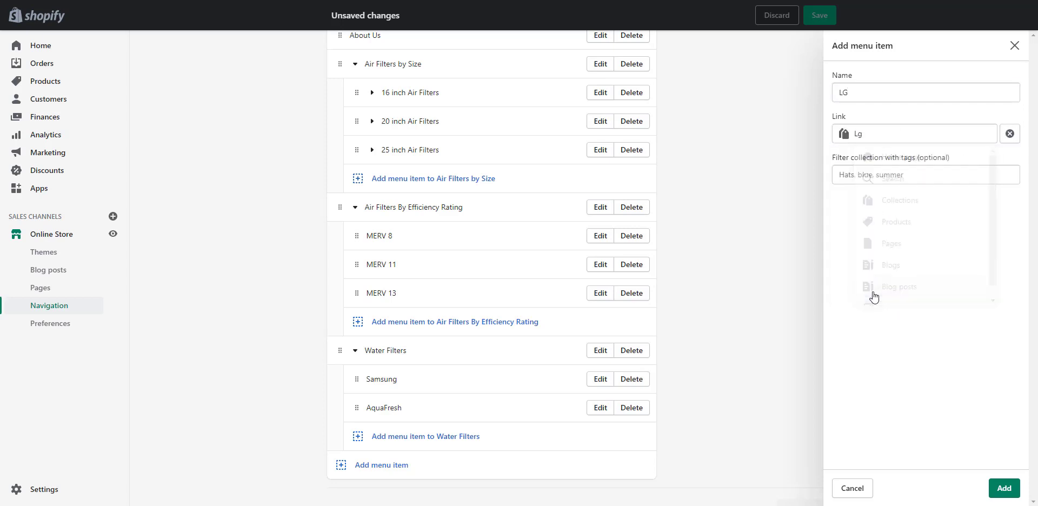
{"action": "left_click", "coordinate": [995, 487]}
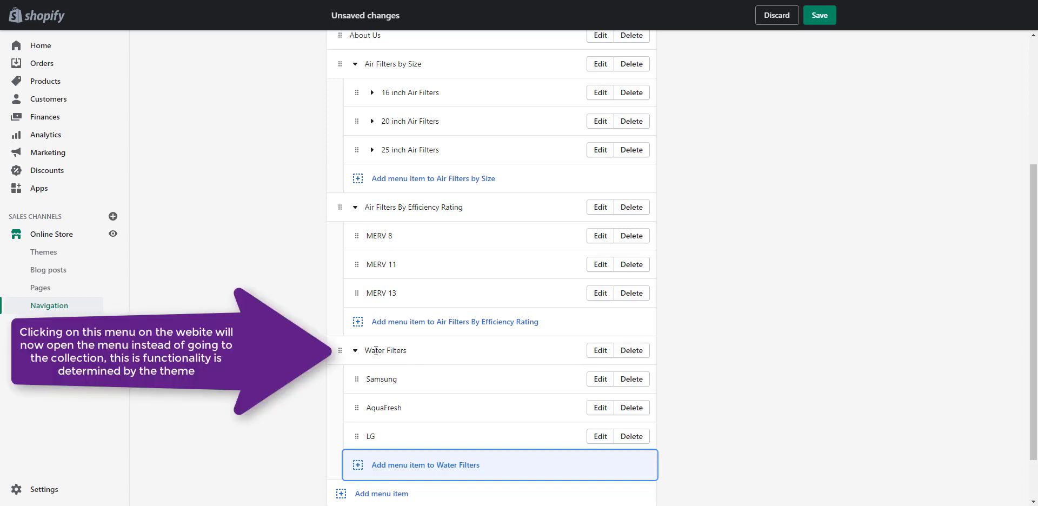
Add a submenu item named All Water Filters under Water Filters, linked to the Water Filters collection, and save the menu.
{"action": "left_click", "coordinate": [356, 465]}
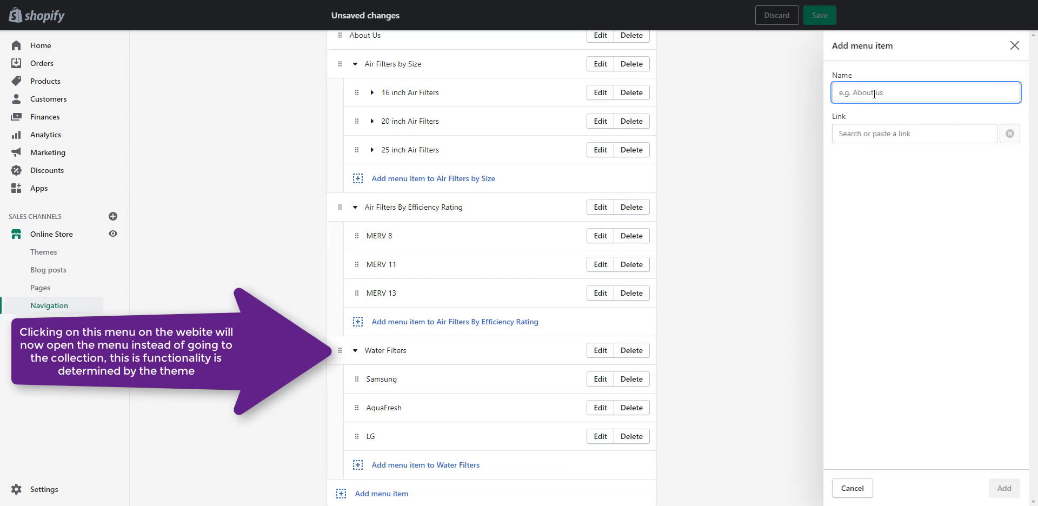
{"action": "type", "text": "All Wa"}
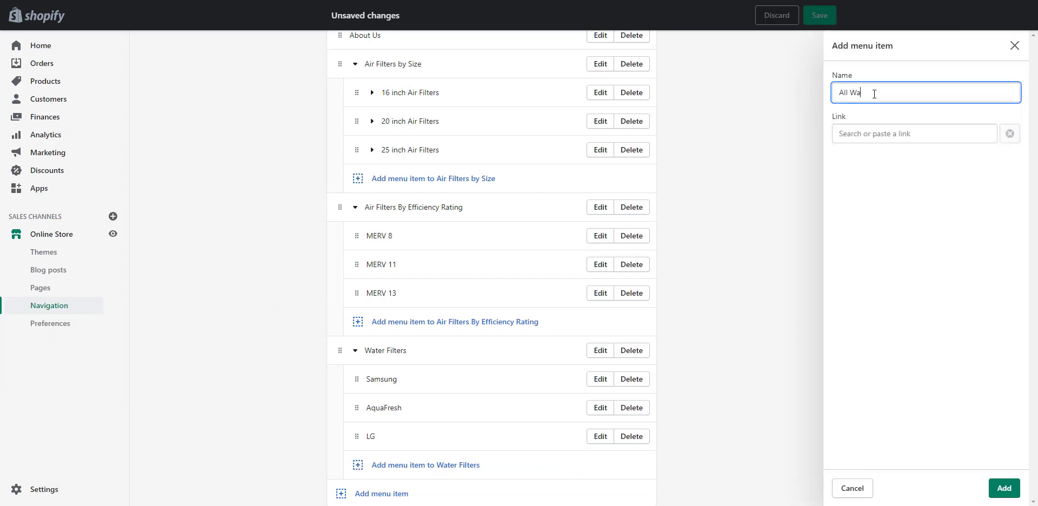
{"action": "type", "text": "ter Filters"}
{"action": "left_click", "coordinate": [872, 137]}
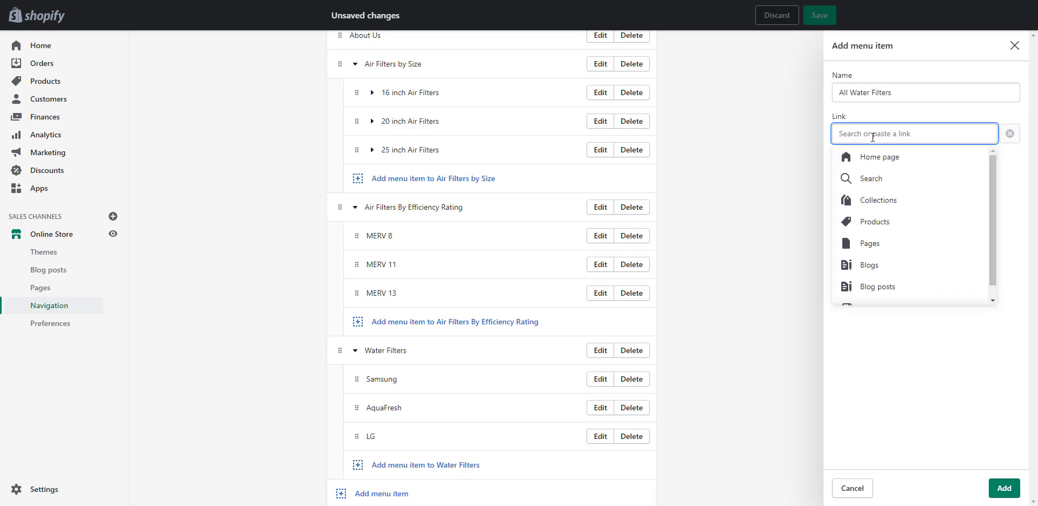
{"action": "left_click", "coordinate": [870, 202]}
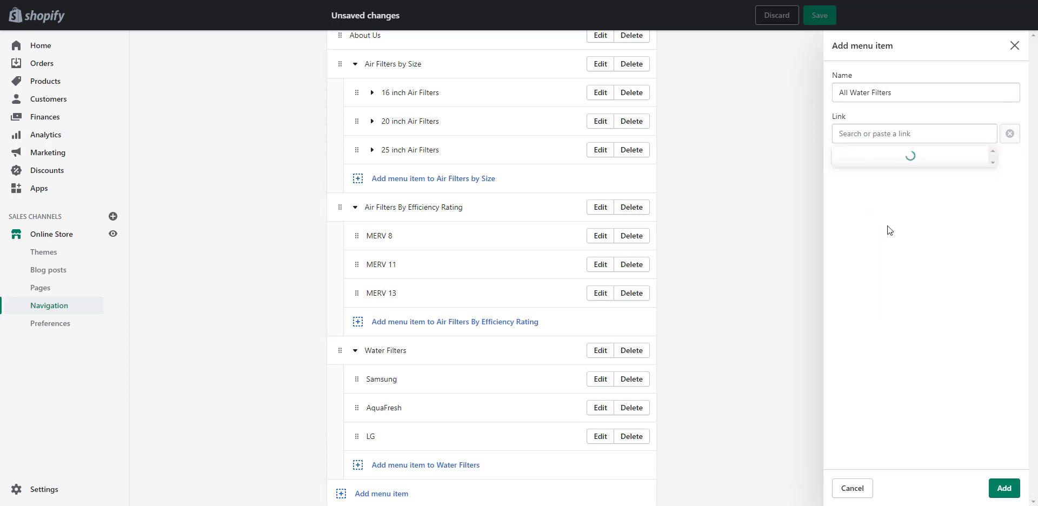
{"action": "scroll", "coordinate": [887, 229], "scroll_direction": "down", "scroll_amount": 1}
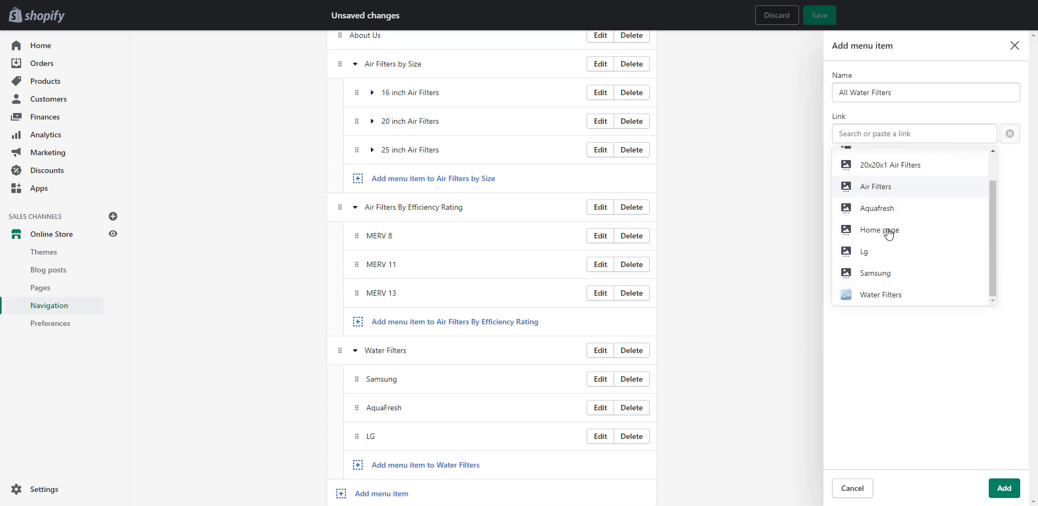
{"action": "left_click", "coordinate": [882, 294]}
{"action": "left_click", "coordinate": [1018, 496]}
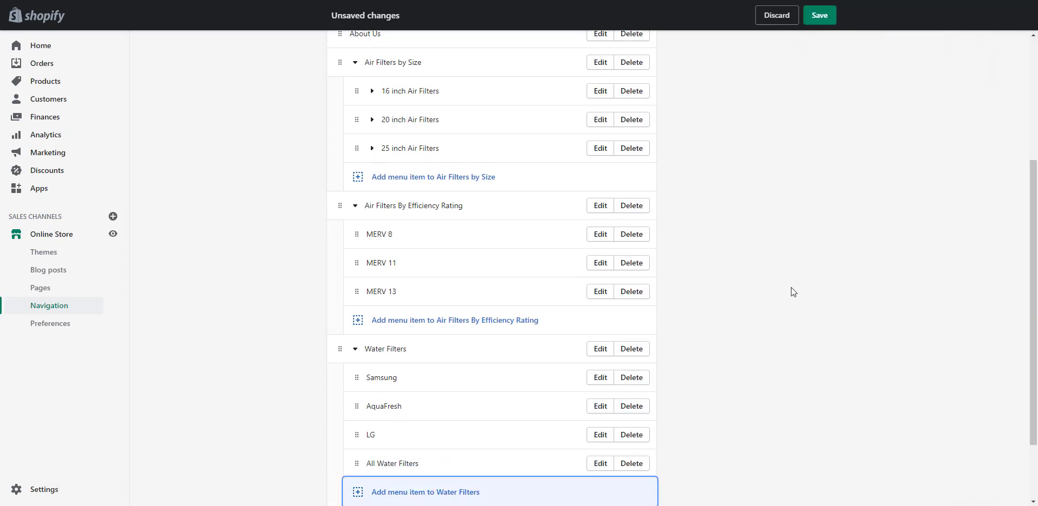
{"action": "left_click", "coordinate": [822, 17]}
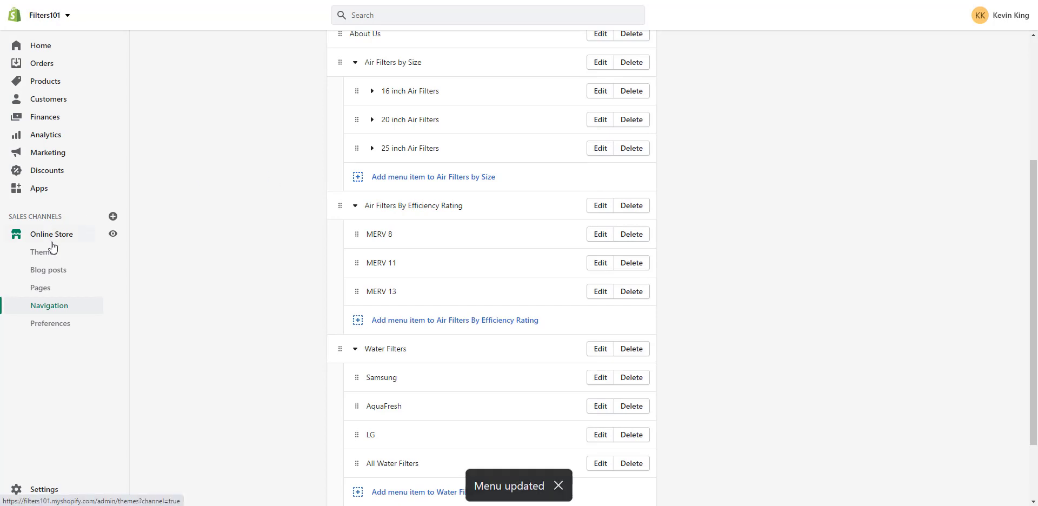
Check the Water Filters menu on the live storefront by viewing its Samsung, AquaFresh, LG and All Water Filters pages, and return to the admin.
{"action": "left_click", "coordinate": [113, 234]}
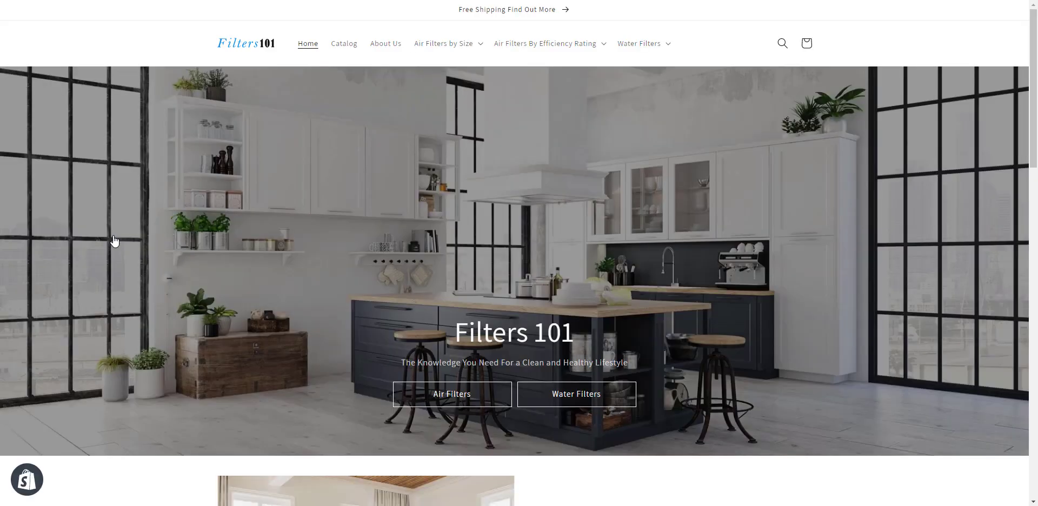
{"action": "left_click", "coordinate": [635, 44]}
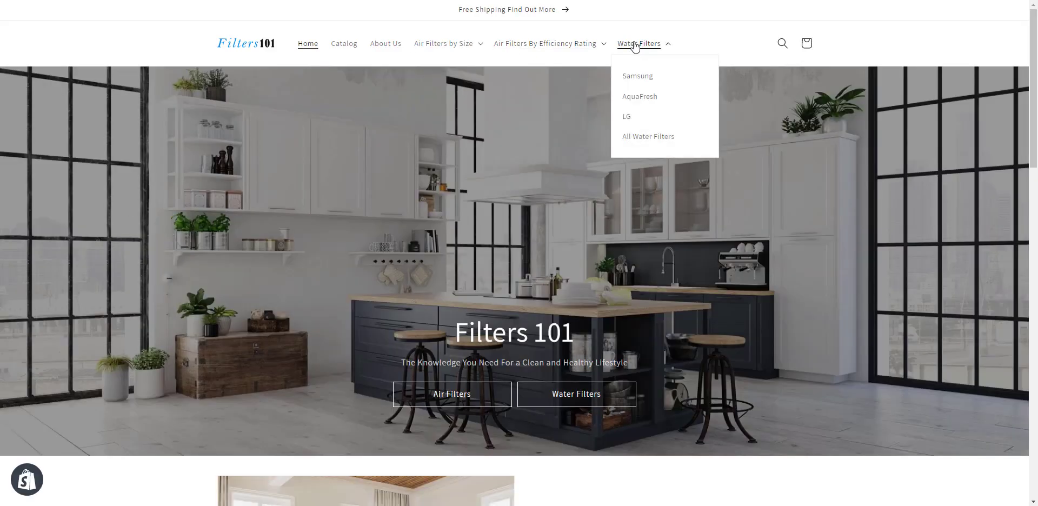
{"action": "left_click", "coordinate": [635, 44]}
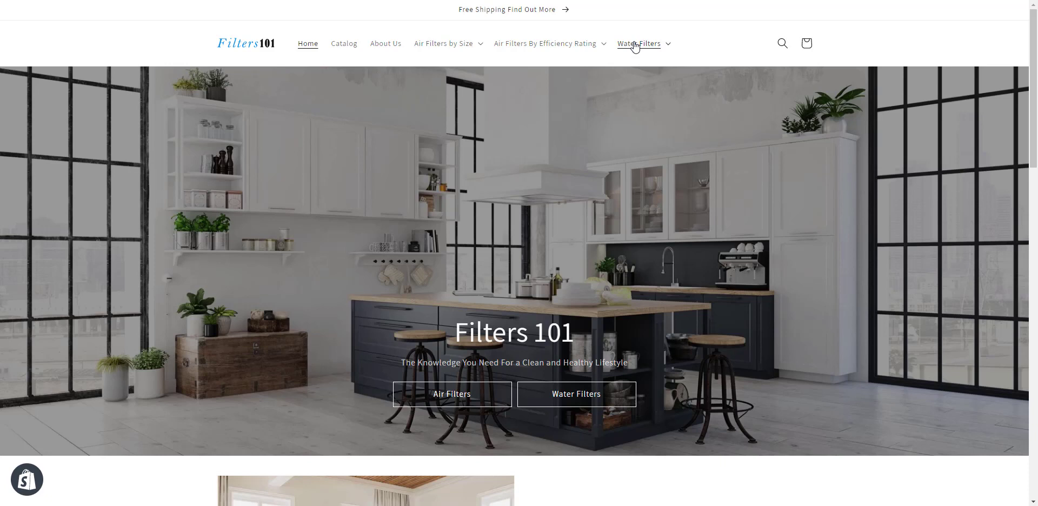
{"action": "left_click", "coordinate": [635, 44]}
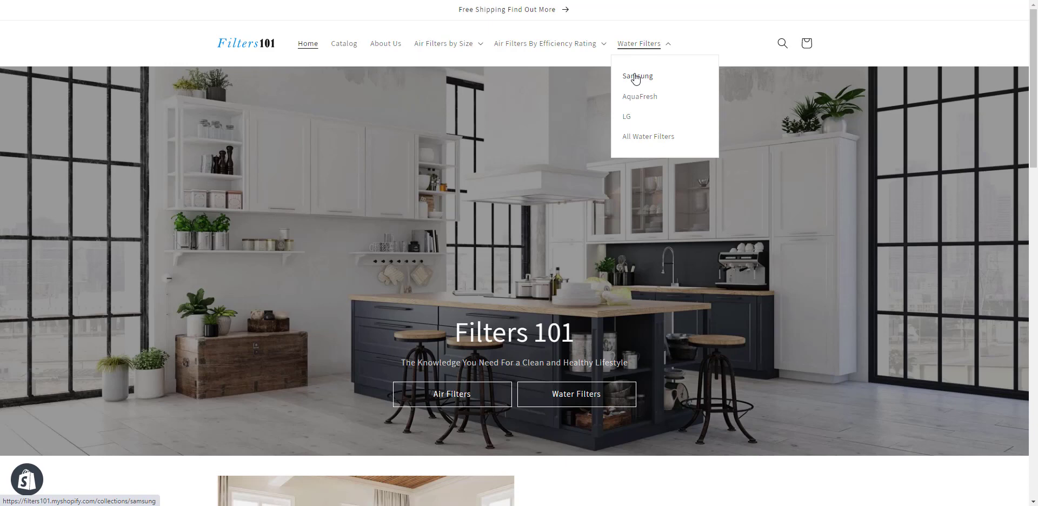
{"action": "left_click", "coordinate": [635, 79]}
{"action": "left_click", "coordinate": [641, 48]}
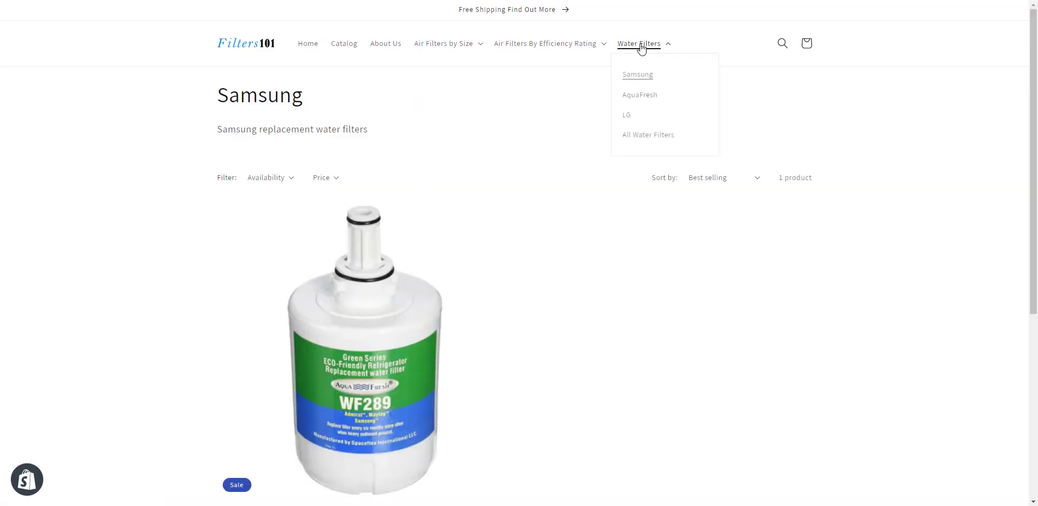
{"action": "left_click", "coordinate": [641, 96]}
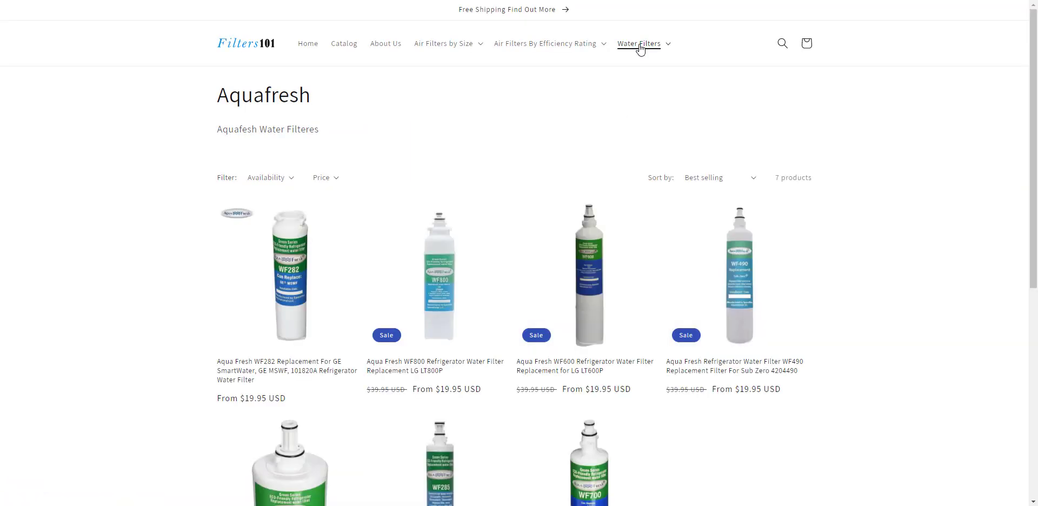
{"action": "left_click", "coordinate": [640, 47]}
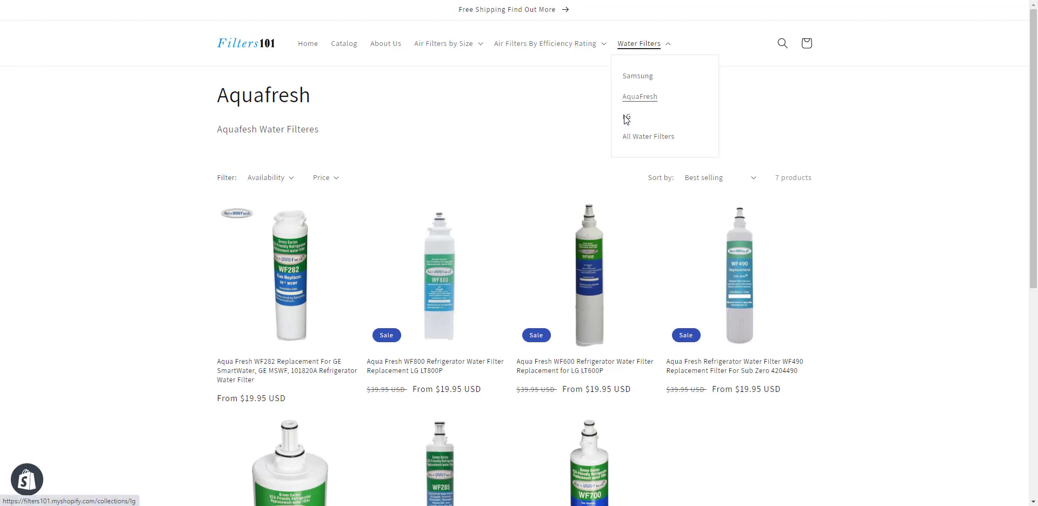
{"action": "left_click", "coordinate": [625, 118]}
{"action": "left_click", "coordinate": [631, 45]}
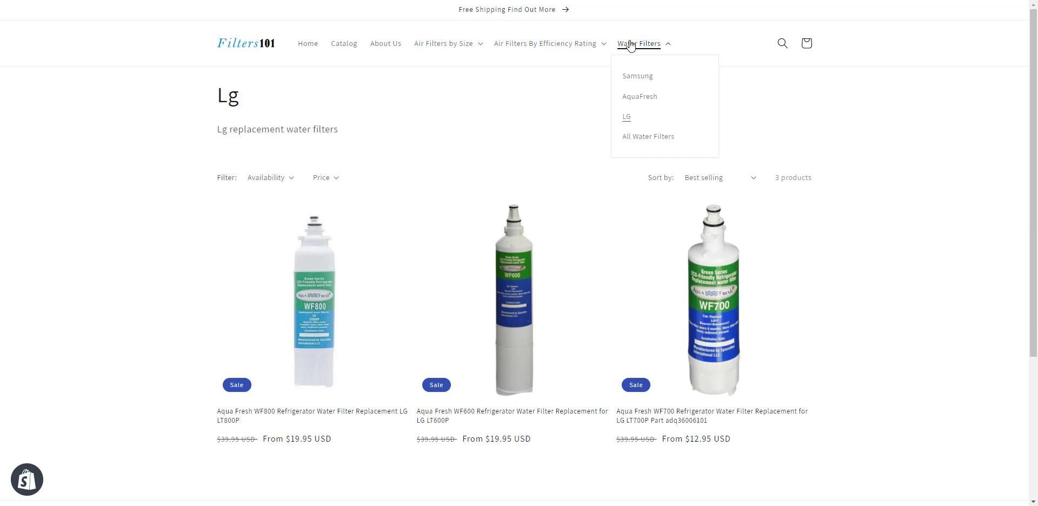
{"action": "left_click", "coordinate": [637, 138]}
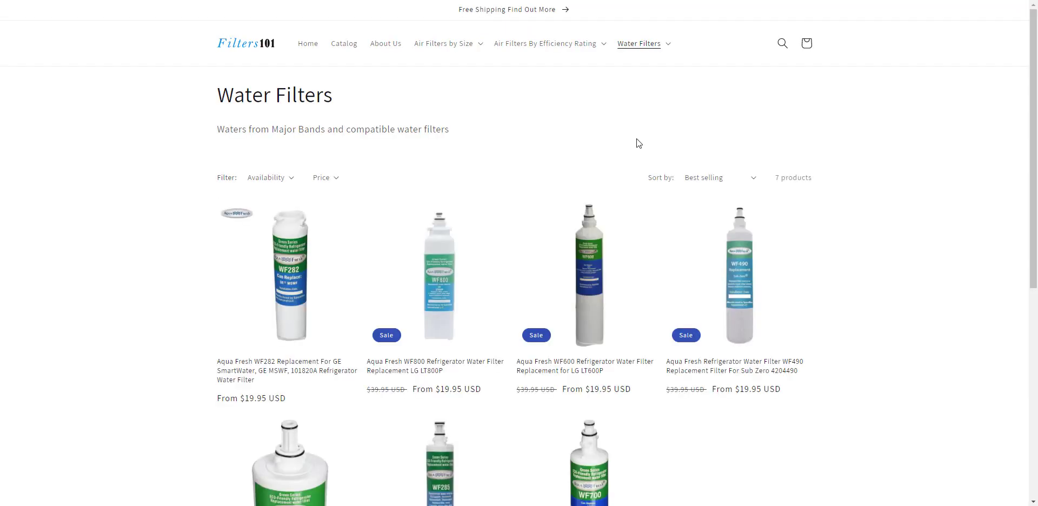
{"action": "scroll", "coordinate": [637, 138], "scroll_direction": "down", "scroll_amount": 10}
{"action": "scroll", "coordinate": [637, 138], "scroll_direction": "up", "scroll_amount": 10}
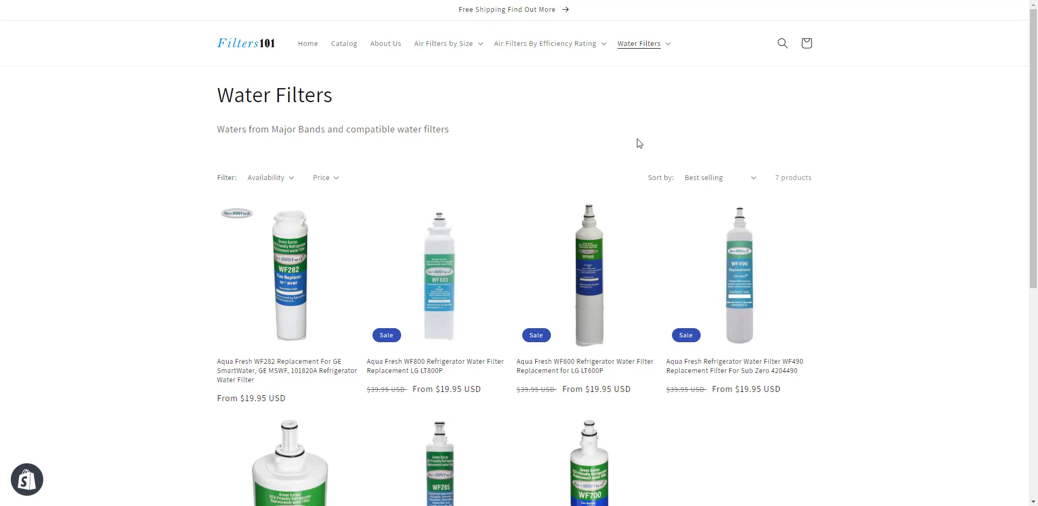
{"action": "left_click", "coordinate": [76, 1]}
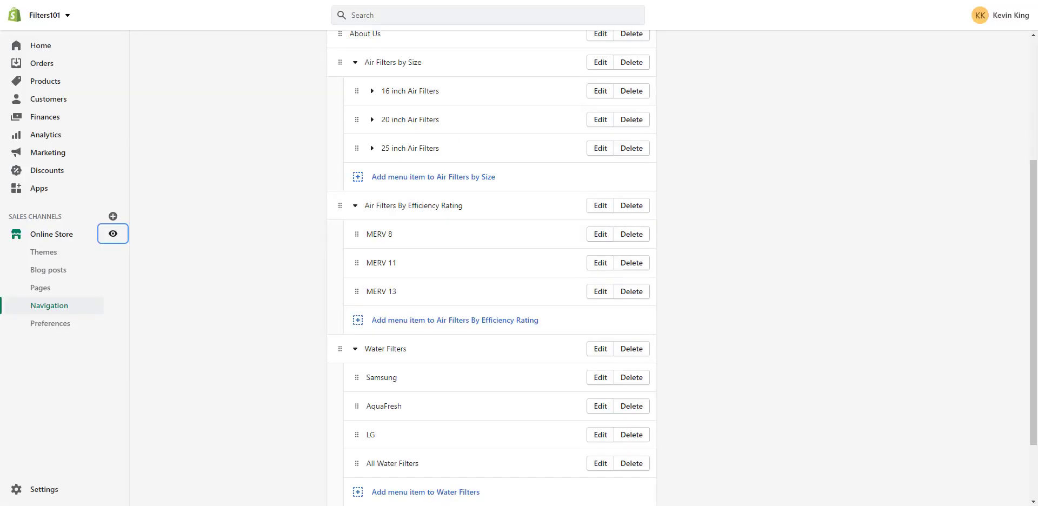
{"action": "scroll", "coordinate": [235, 265], "scroll_direction": "up", "scroll_amount": 4}
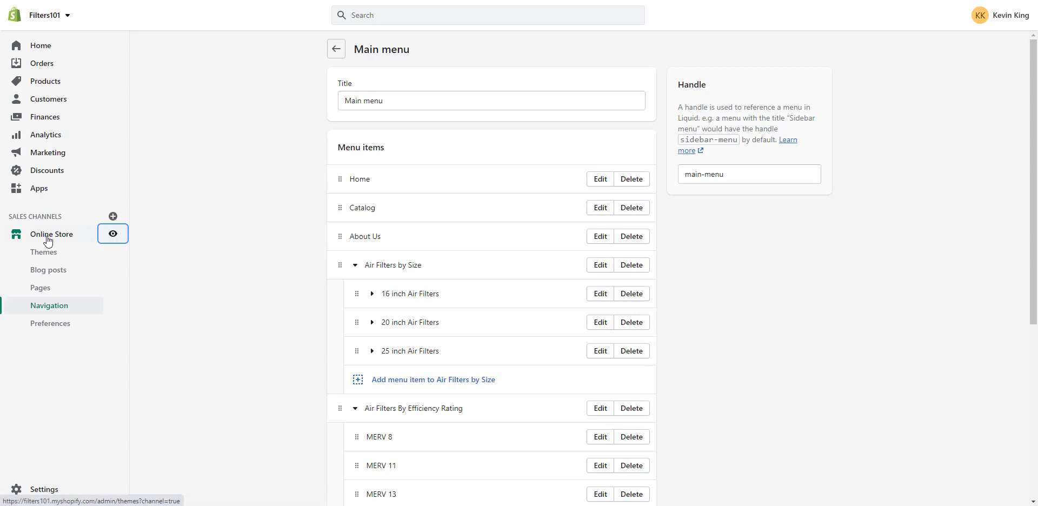
Start a new product collection titled New Arrivals with the description "New Products just Arrived".
{"action": "left_click", "coordinate": [44, 85]}
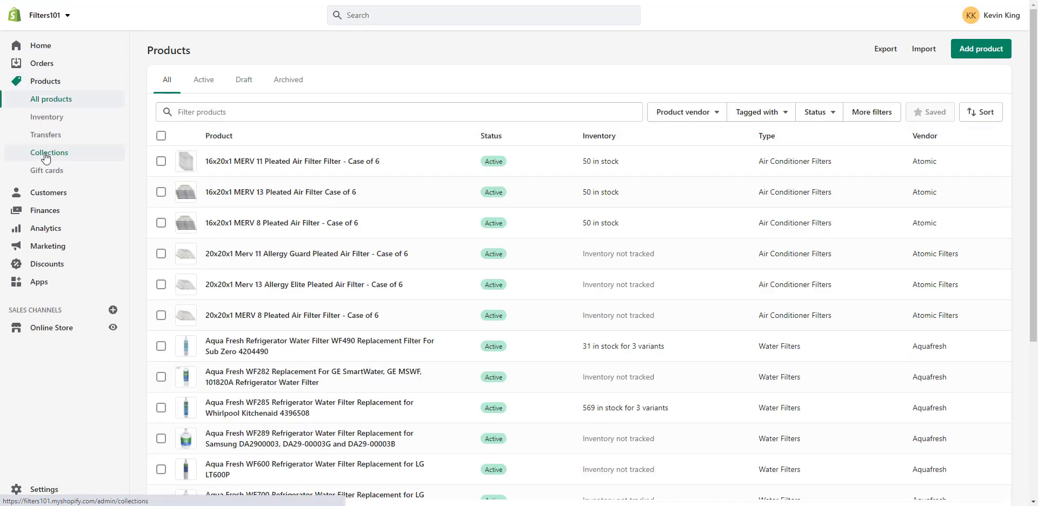
{"action": "left_click", "coordinate": [46, 155]}
{"action": "left_click", "coordinate": [227, 113]}
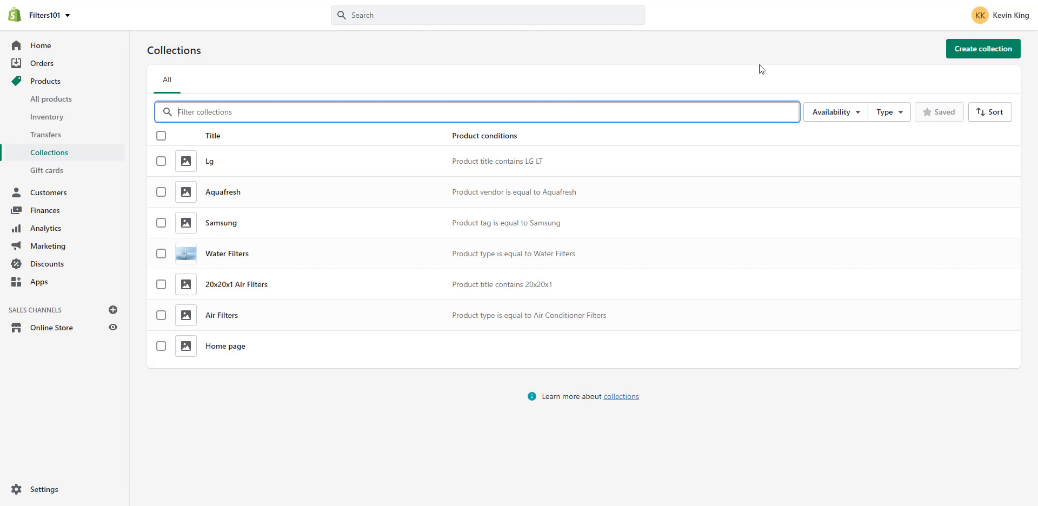
{"action": "left_click", "coordinate": [968, 47]}
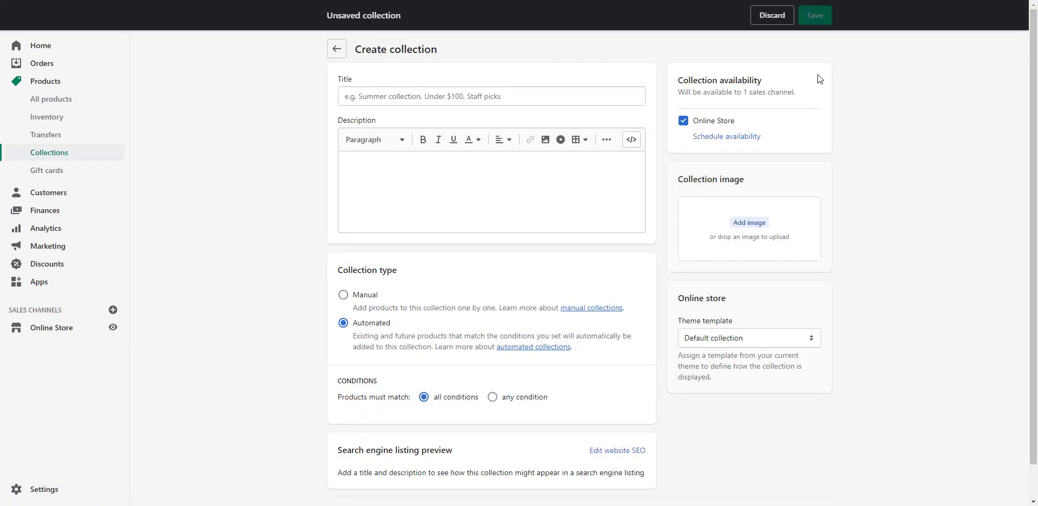
{"action": "left_click", "coordinate": [373, 99]}
{"action": "type", "text": "New "}
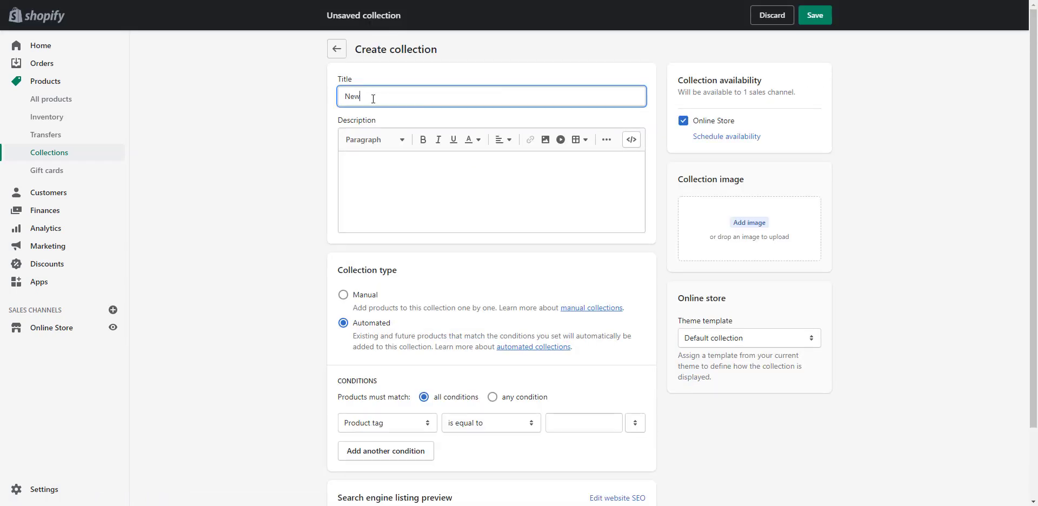
{"action": "type", "text": "Arrival s"}
{"action": "left_click", "coordinate": [397, 160]}
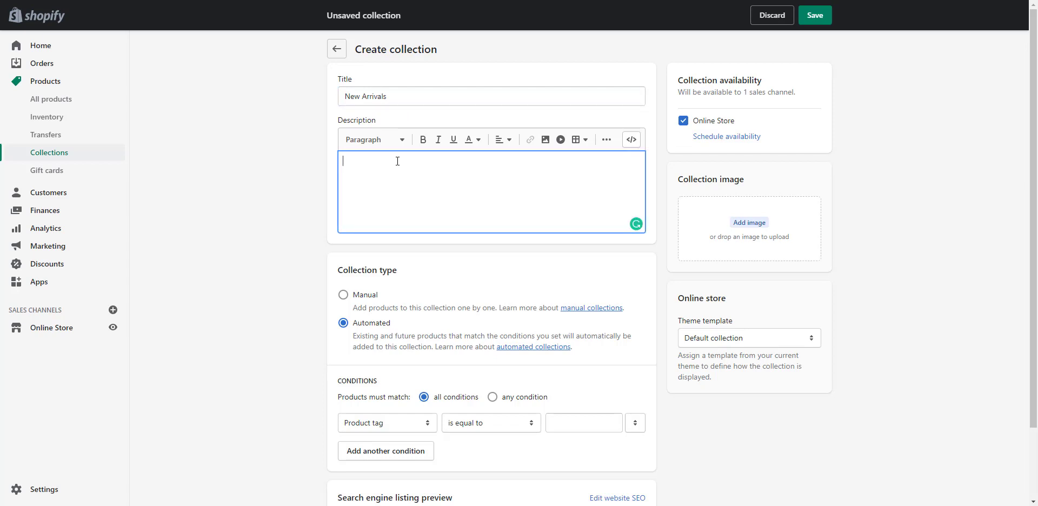
{"action": "type", "text": "New Products just Arrives"}
{"action": "key", "text": "BackSpace"}
{"action": "type", "text": "d"}
{"action": "scroll", "coordinate": [429, 202], "scroll_direction": "down", "scroll_amount": 3}
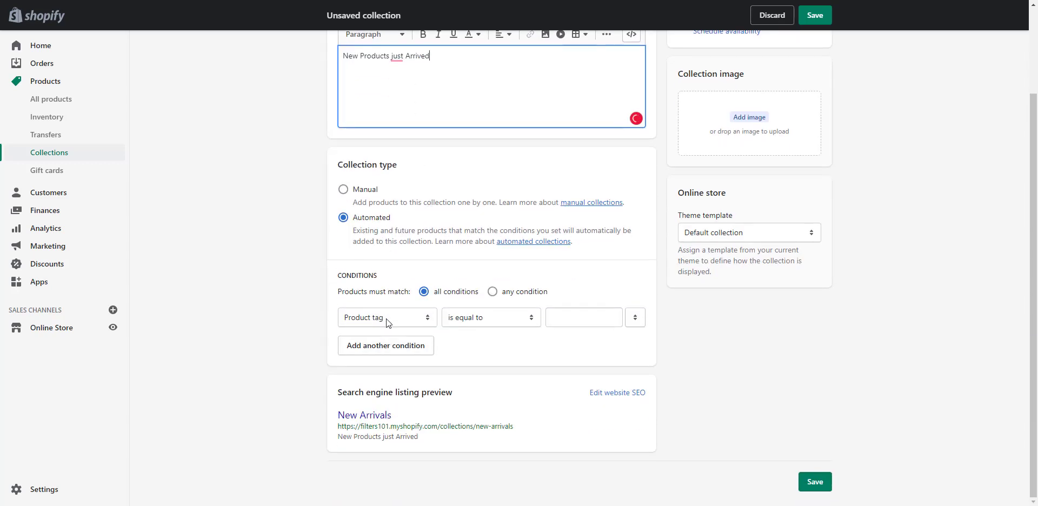
Set the collection's condition to product tag is equal to New Arrivals and copy the tag text.
{"action": "left_click", "coordinate": [580, 320]}
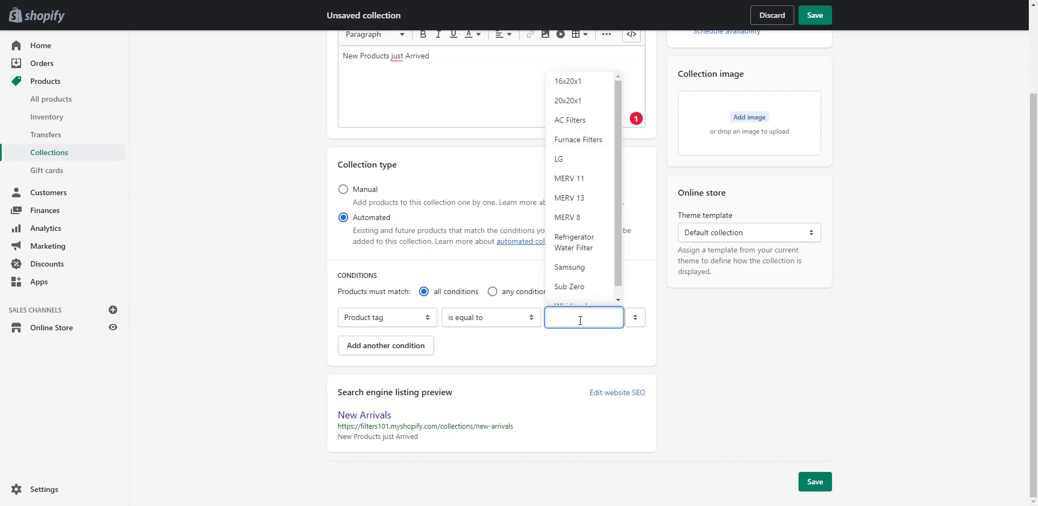
{"action": "type", "text": "New Arr"}
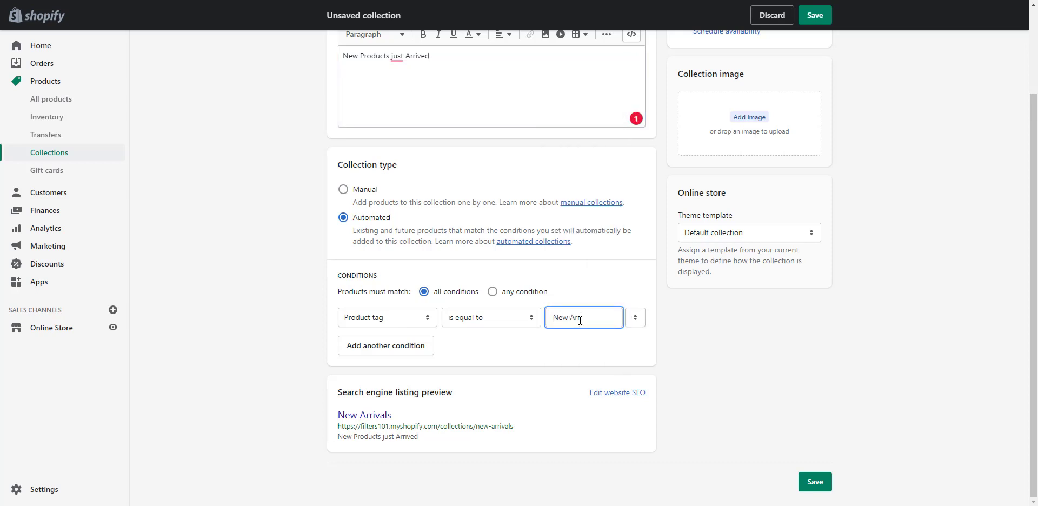
{"action": "type", "text": "ival"}
{"action": "type", "text": "s"}
{"action": "left_click_drag", "start_coordinate": [598, 317], "coordinate": [543, 317]}
{"action": "right_click", "coordinate": [571, 316]}
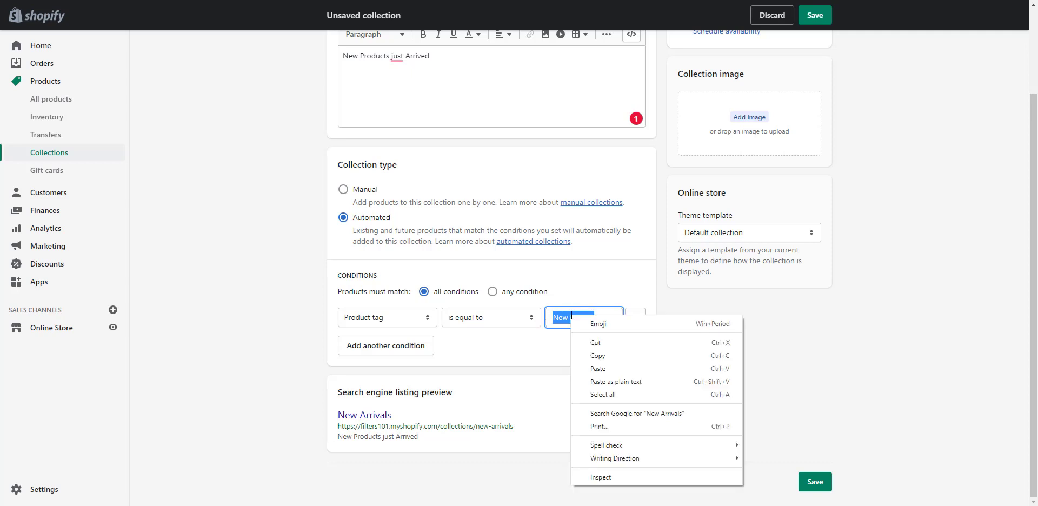
{"action": "left_click", "coordinate": [604, 352]}
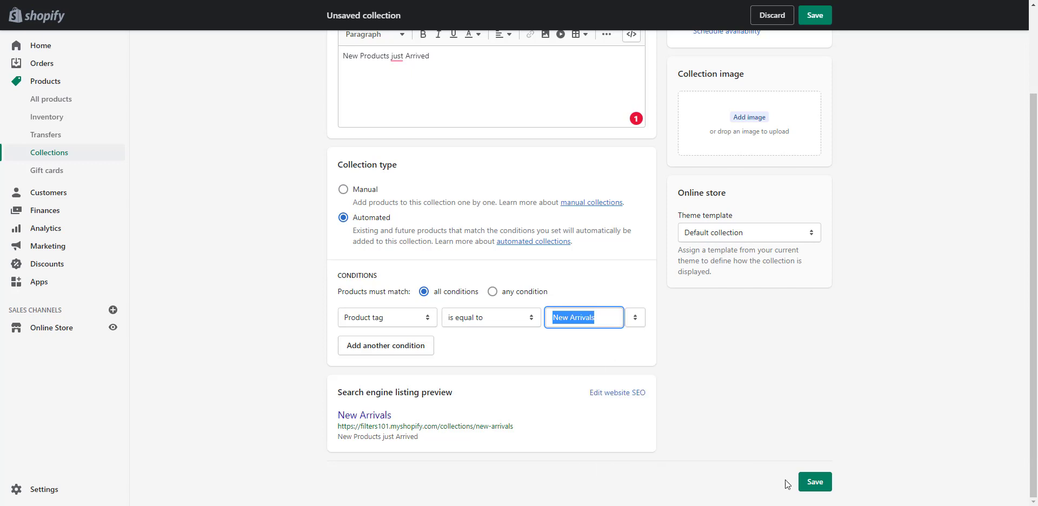
Save the New Arrivals collection and open the list of all products in a separate browser tab.
{"action": "left_click", "coordinate": [815, 482]}
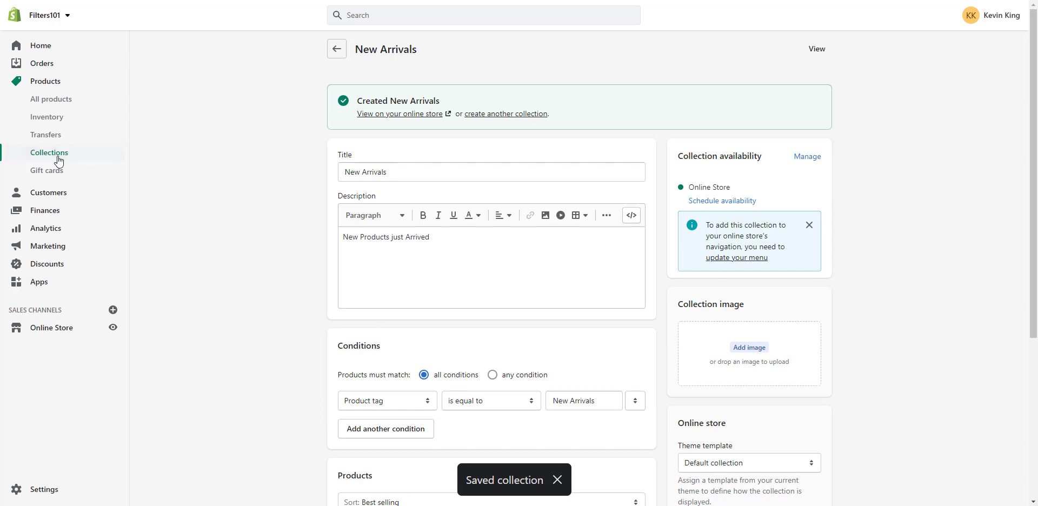
{"action": "right_click", "coordinate": [53, 100]}
{"action": "left_click", "coordinate": [60, 108]}
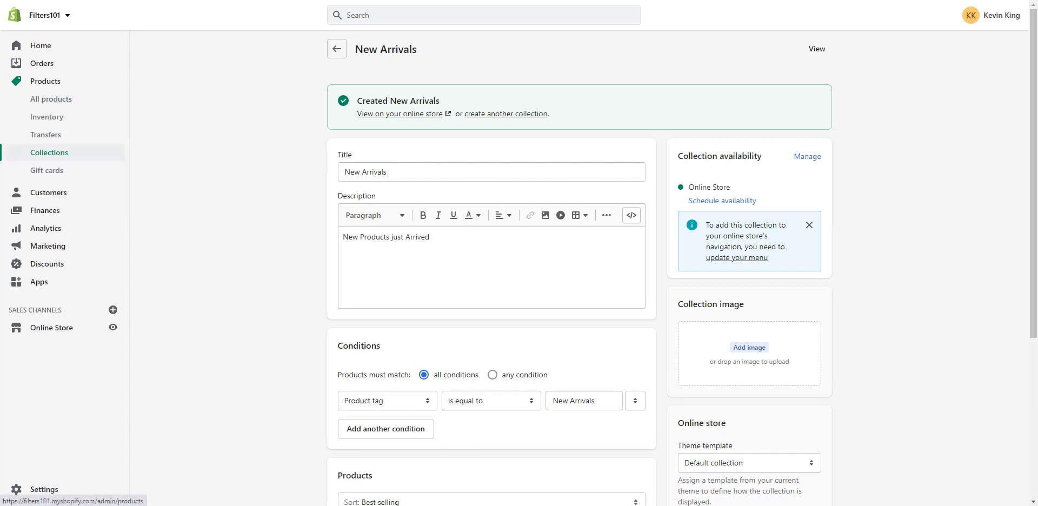
{"action": "key", "text": "ctrl+Tab"}
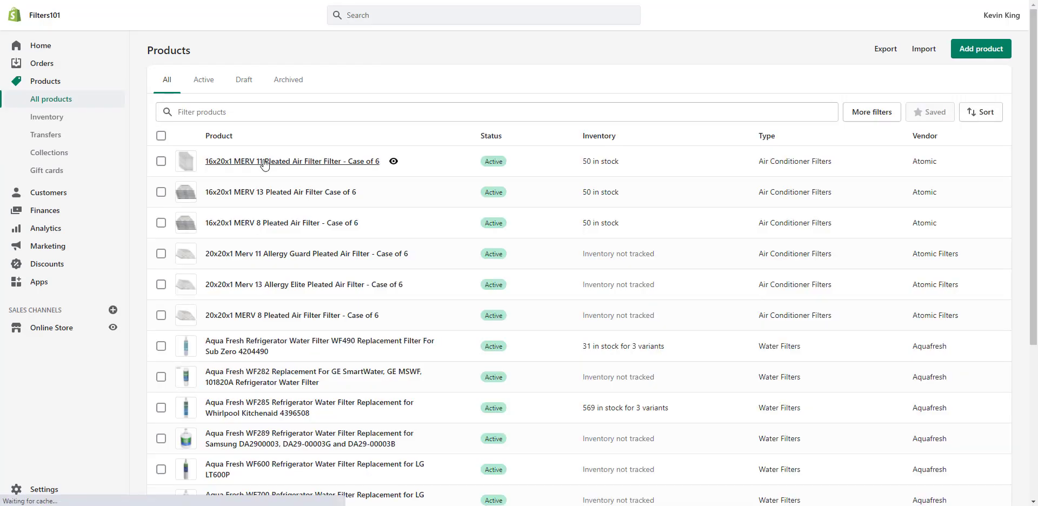
{"action": "scroll", "coordinate": [265, 164], "scroll_direction": "down", "scroll_amount": 3}
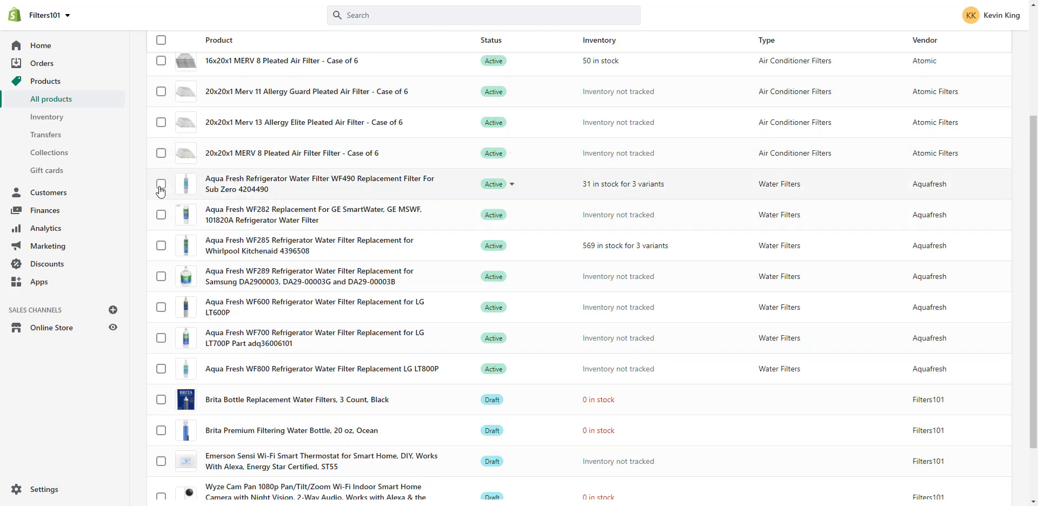
{"action": "scroll", "coordinate": [160, 190], "scroll_direction": "up", "scroll_amount": 3}
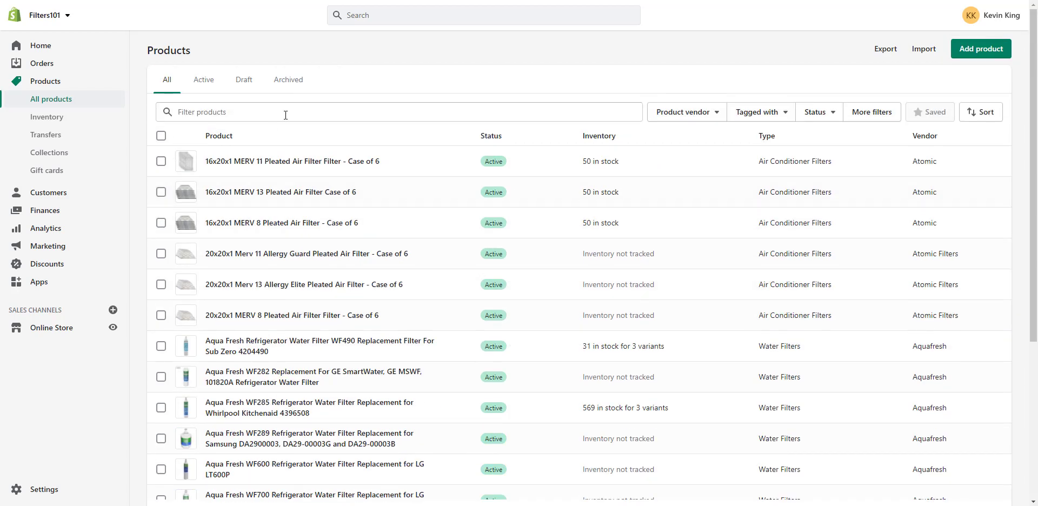
Filter the product list by "Lg" and select all the matching water filters.
{"action": "left_click", "coordinate": [286, 113]}
{"action": "type", "text": "Lg"}
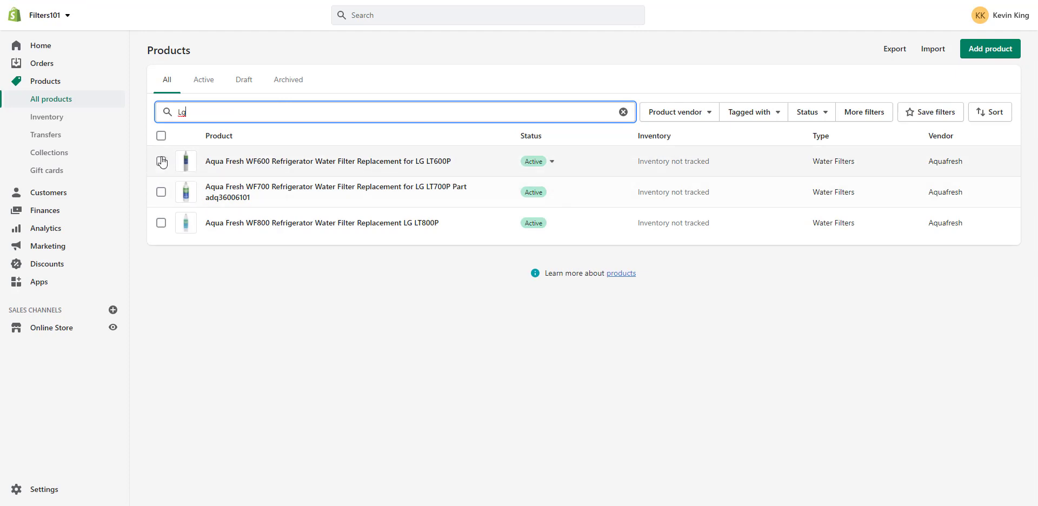
{"action": "left_click", "coordinate": [161, 136]}
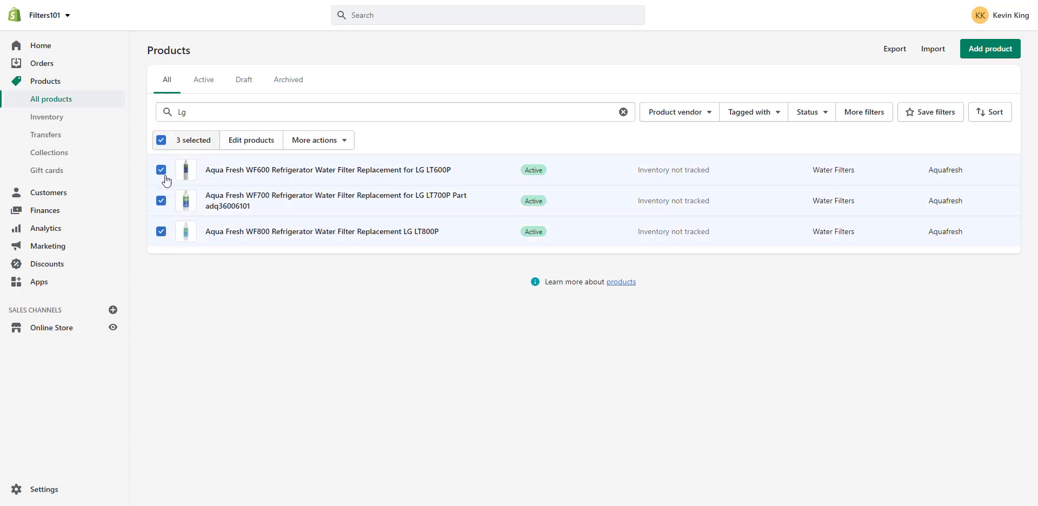
{"action": "left_click", "coordinate": [161, 170]}
{"action": "left_click", "coordinate": [161, 170]}
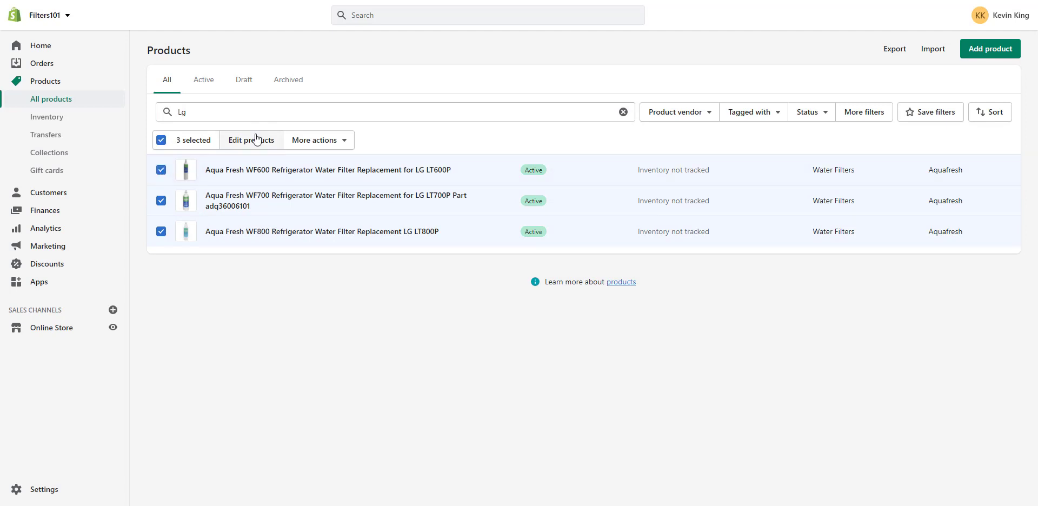
Create the tag New Arrivals and add it to the selected LG water filters in bulk.
{"action": "left_click", "coordinate": [302, 142]}
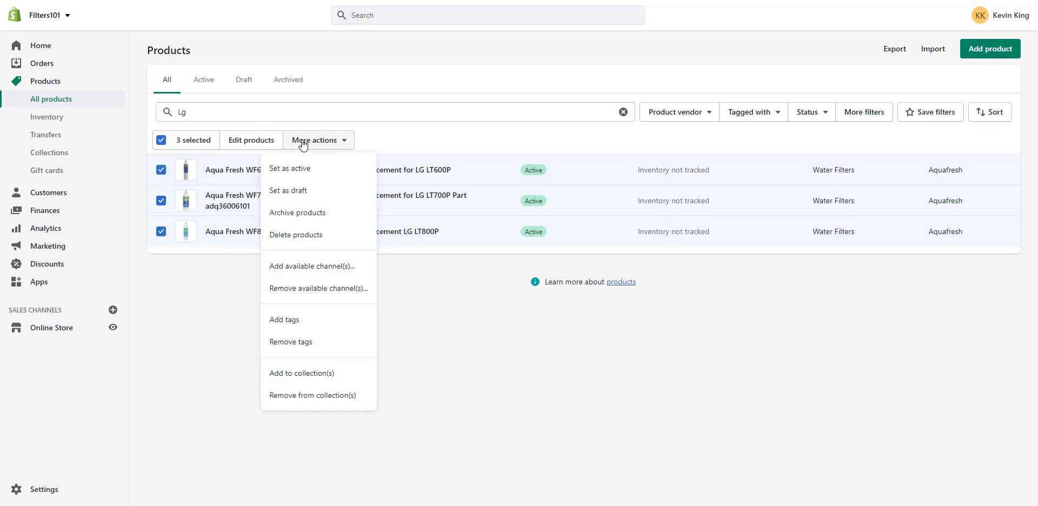
{"action": "left_click", "coordinate": [300, 323]}
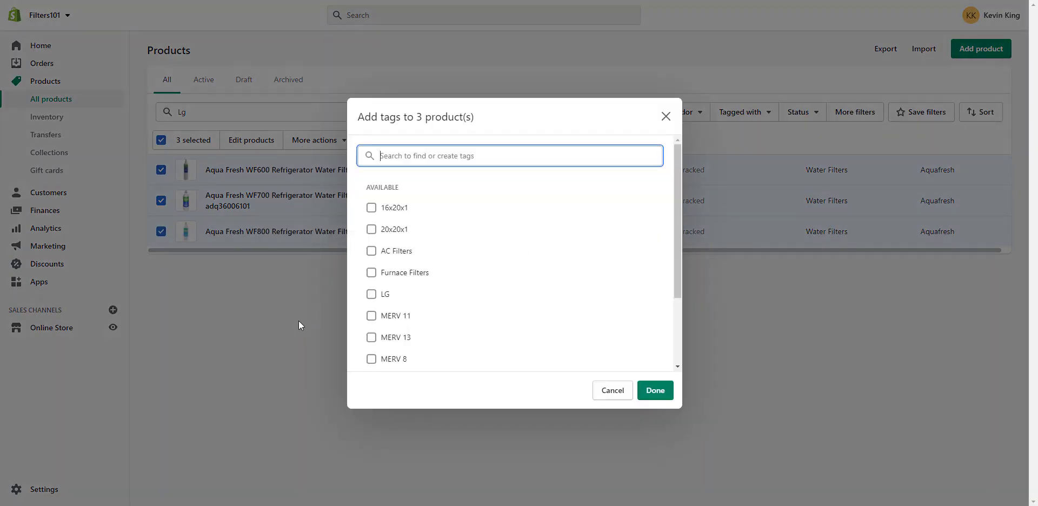
{"action": "right_click", "coordinate": [405, 155]}
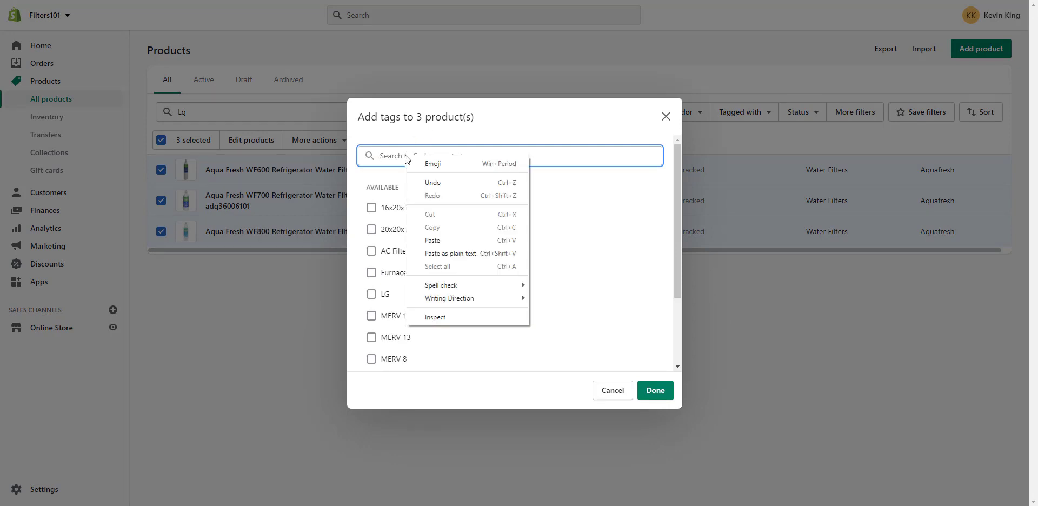
{"action": "left_click", "coordinate": [445, 240]}
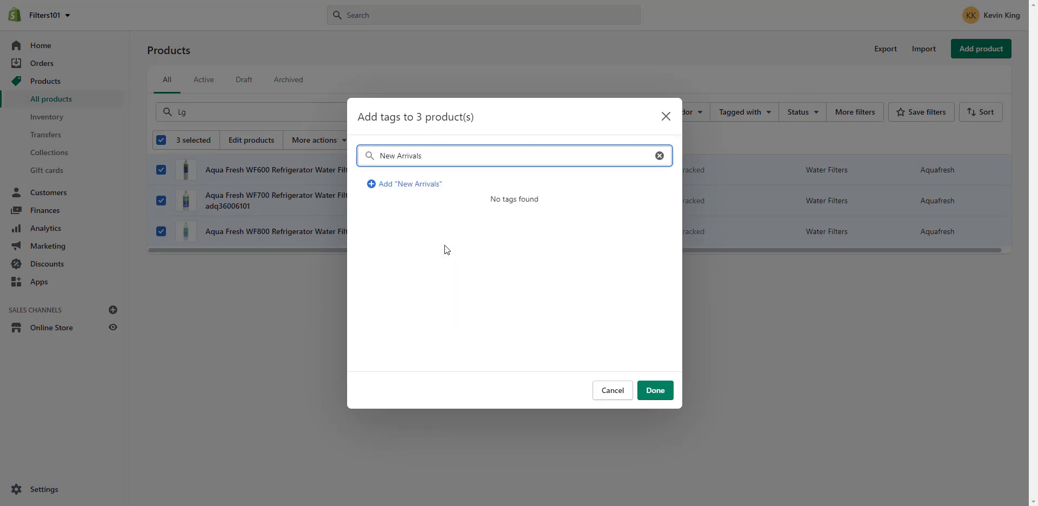
{"action": "left_click", "coordinate": [373, 186]}
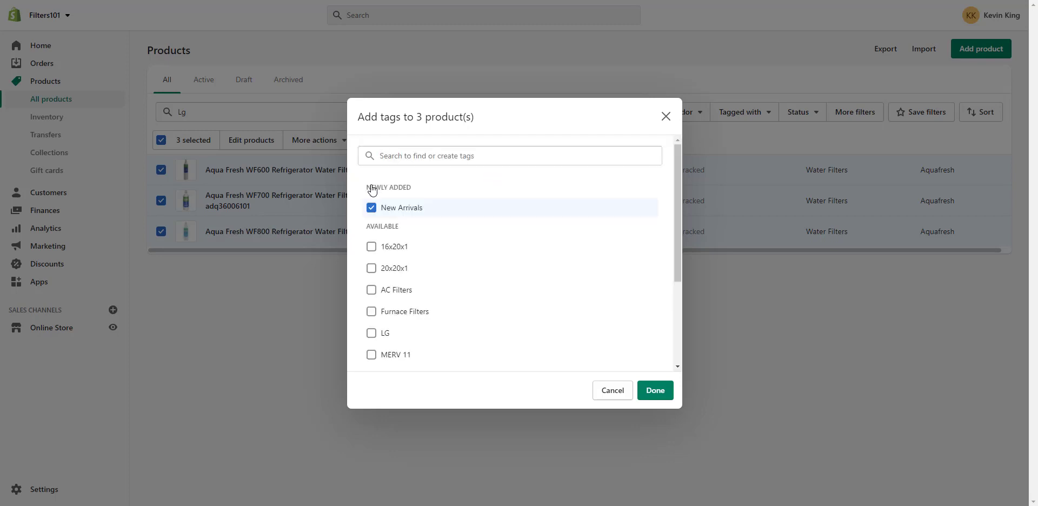
{"action": "left_click", "coordinate": [655, 390]}
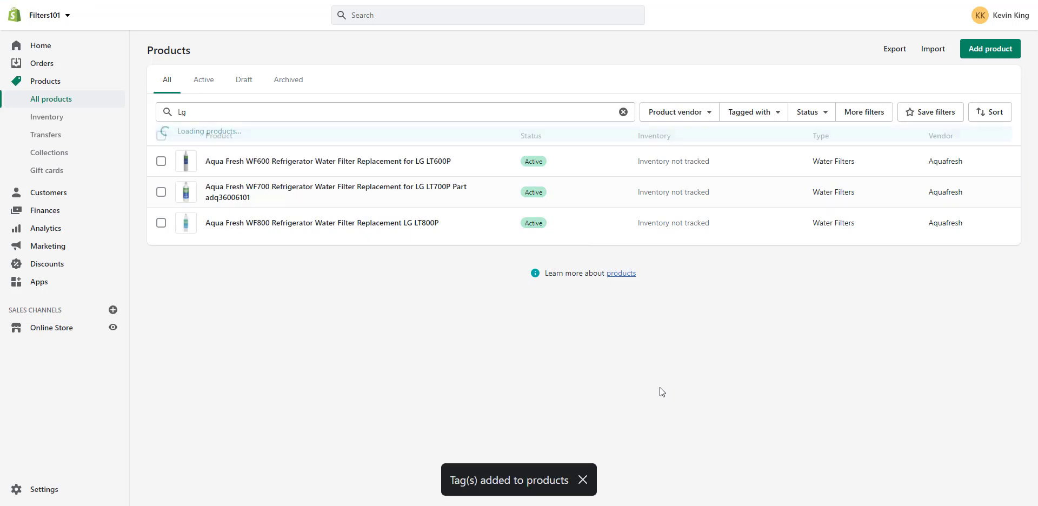
Open the New Arrivals collection and check which products it contains.
{"action": "left_click", "coordinate": [37, 157]}
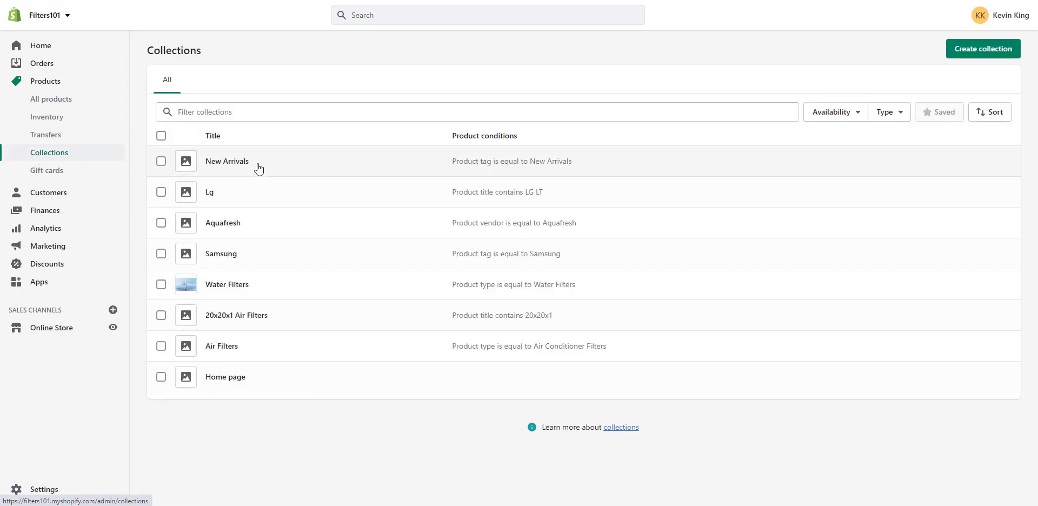
{"action": "left_click", "coordinate": [227, 161]}
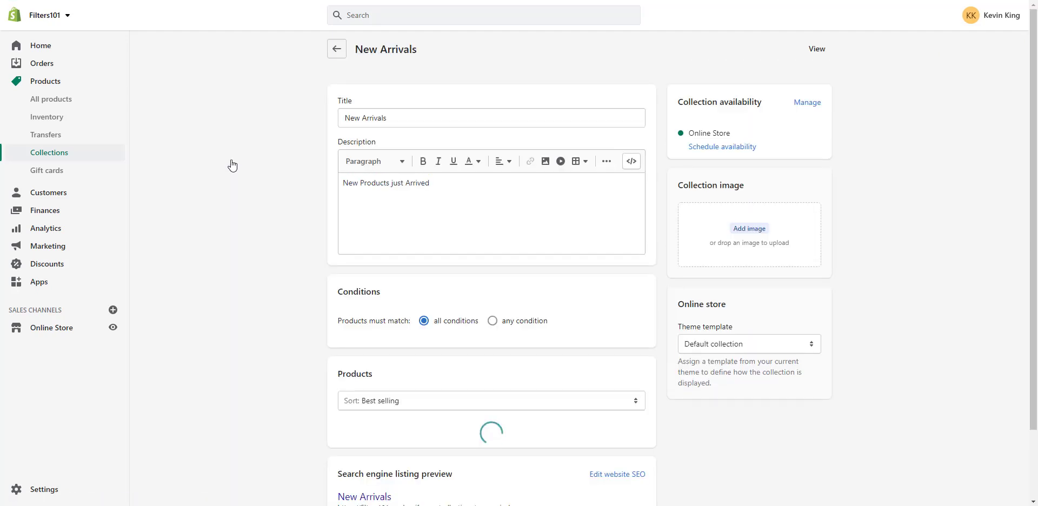
{"action": "scroll", "coordinate": [231, 160], "scroll_direction": "down", "scroll_amount": 3}
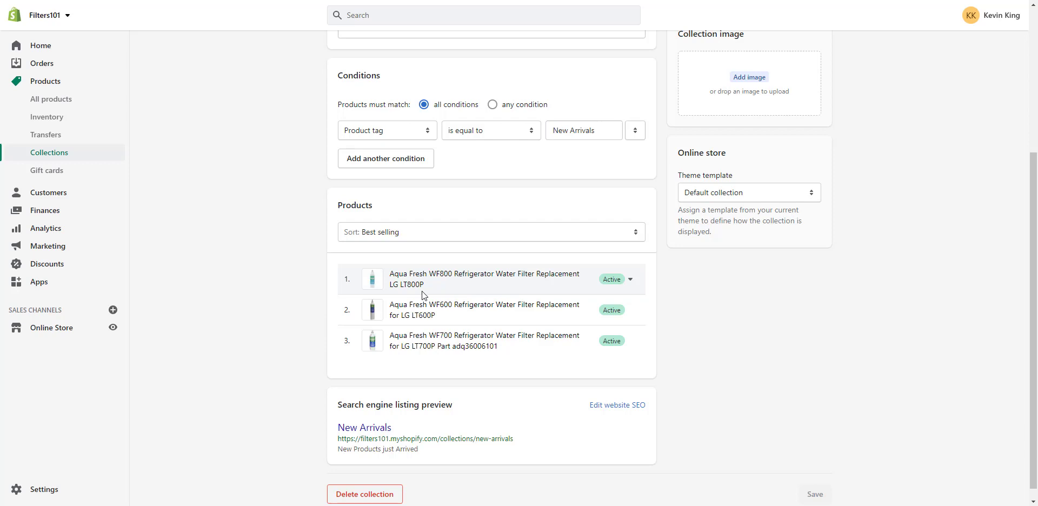
{"action": "scroll", "coordinate": [422, 294], "scroll_direction": "up", "scroll_amount": 5}
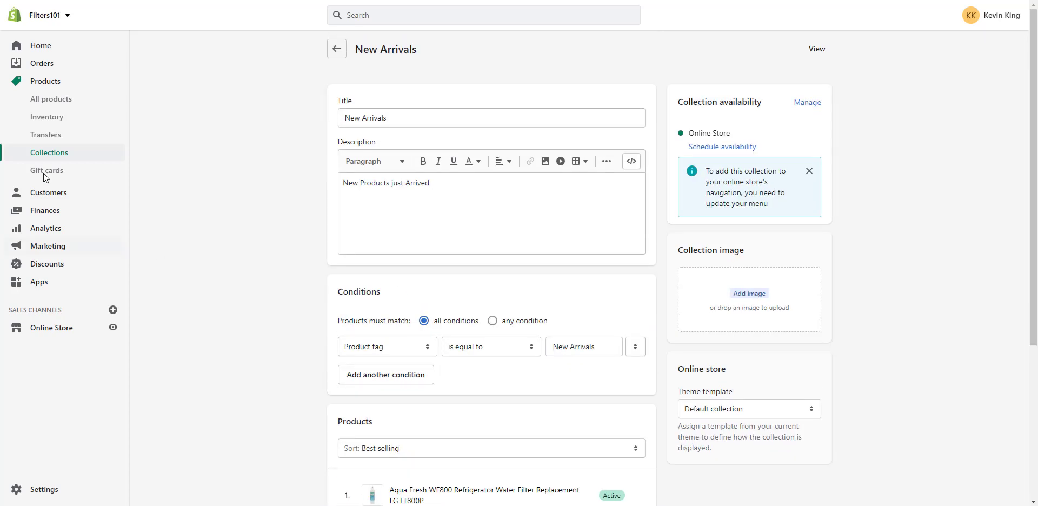
Filter the full product list to show only products tagged with New Arrivals.
{"action": "left_click", "coordinate": [51, 102]}
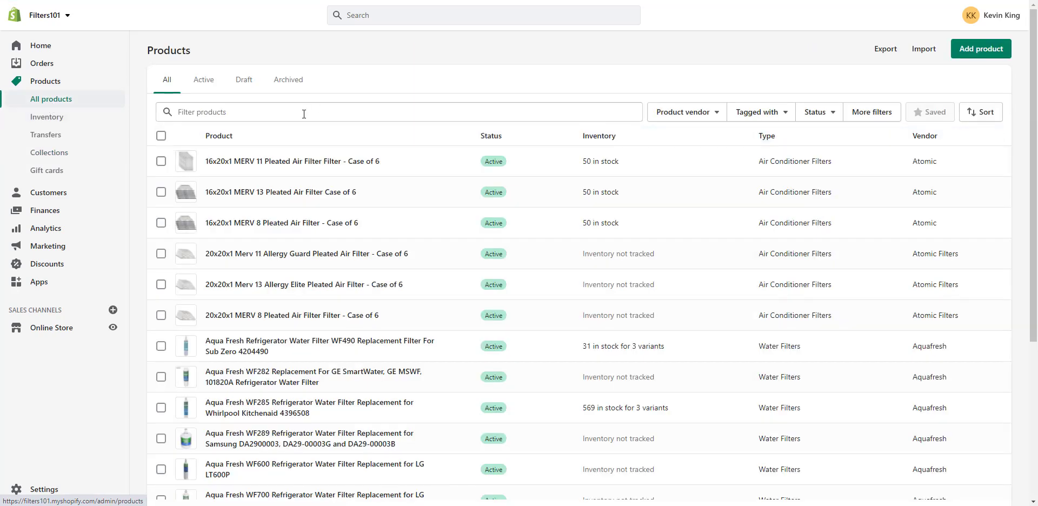
{"action": "left_click", "coordinate": [304, 114]}
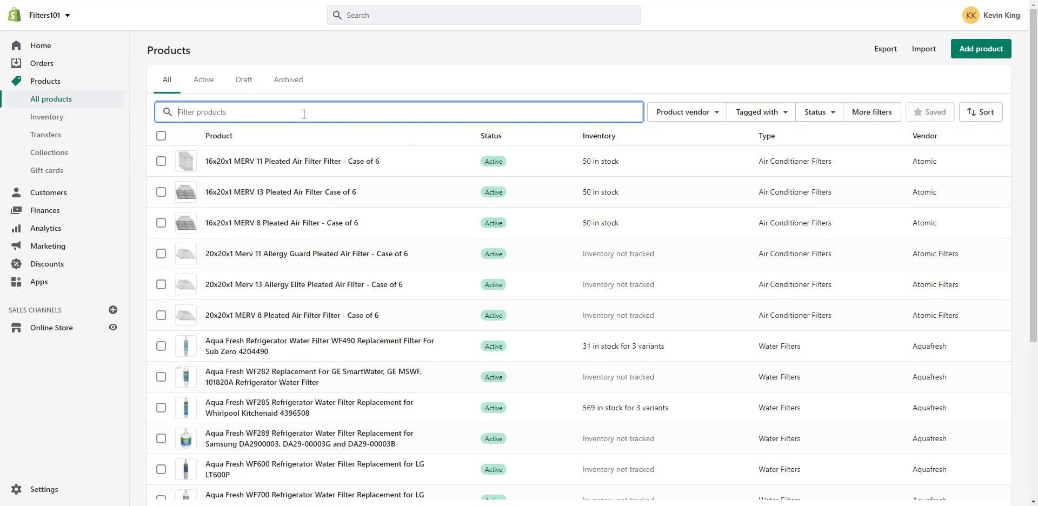
{"action": "left_click", "coordinate": [762, 117]}
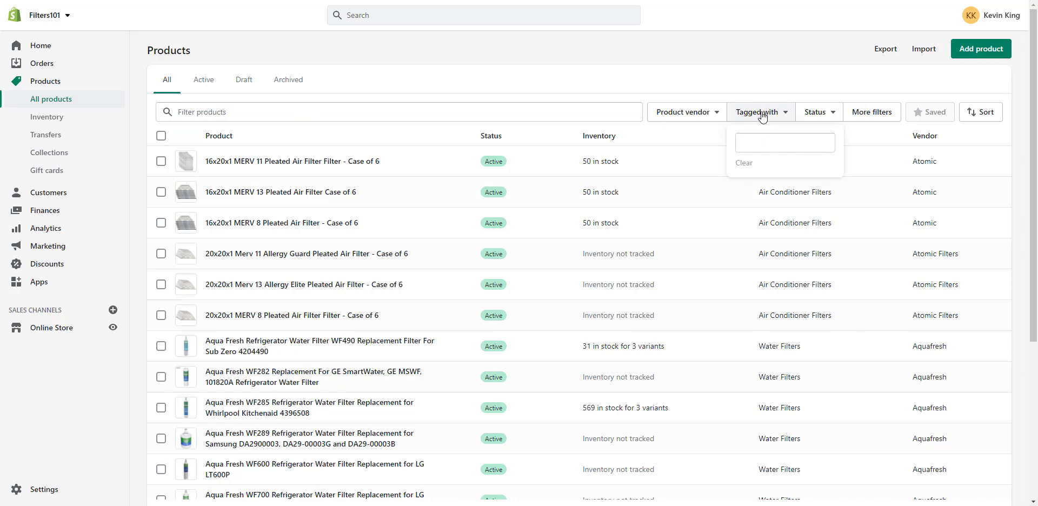
{"action": "left_click", "coordinate": [767, 143]}
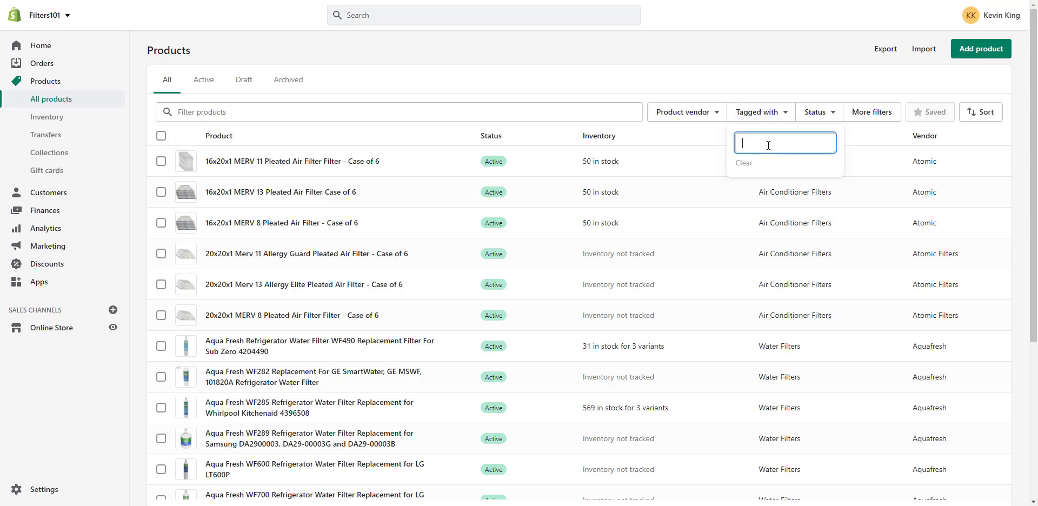
{"action": "type", "text": "New Arrivals"}
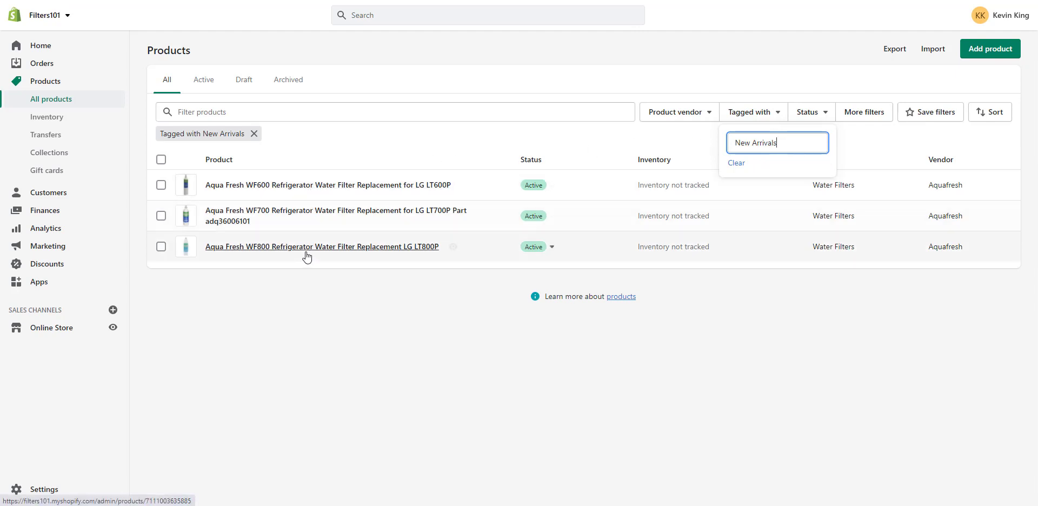
{"action": "left_click", "coordinate": [161, 159]}
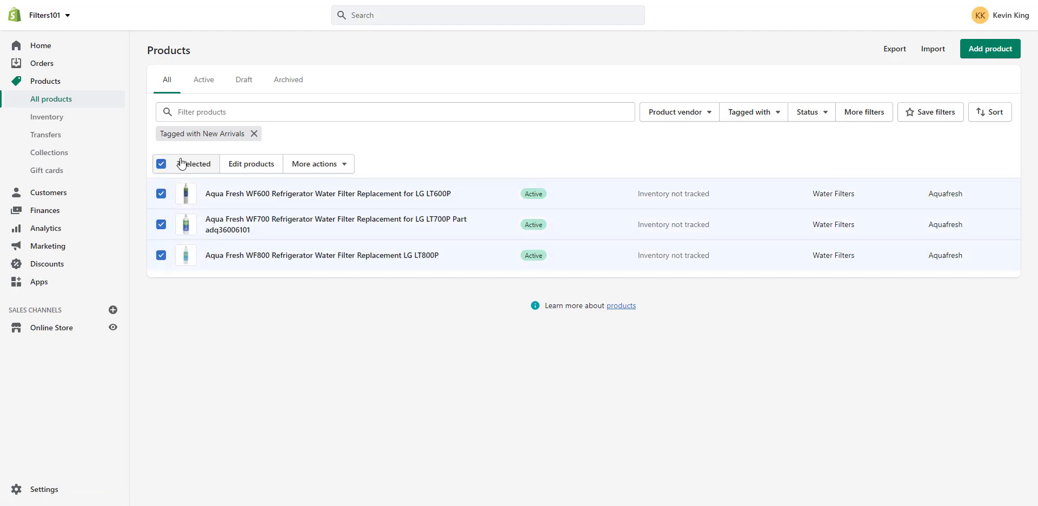
{"action": "left_click", "coordinate": [307, 165]}
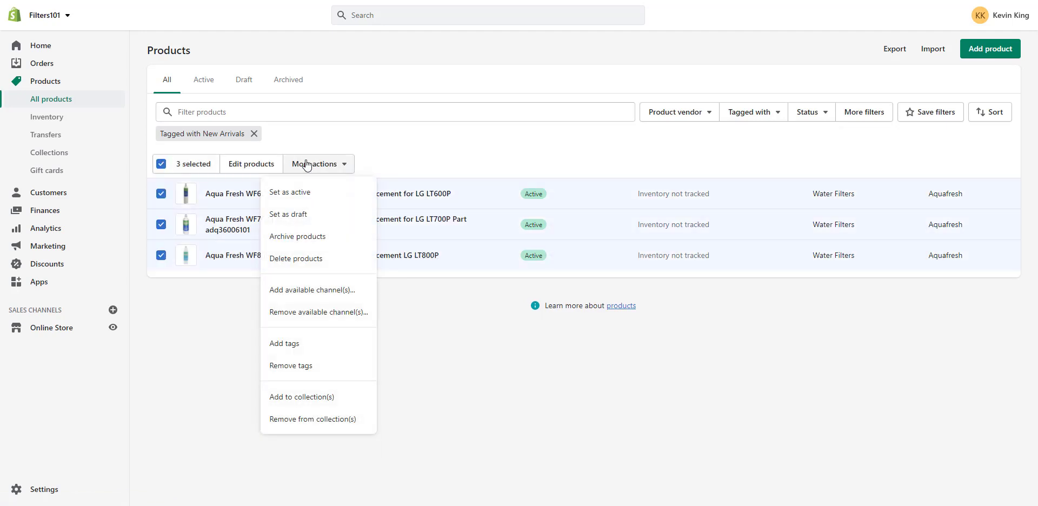
{"action": "left_click", "coordinate": [303, 369]}
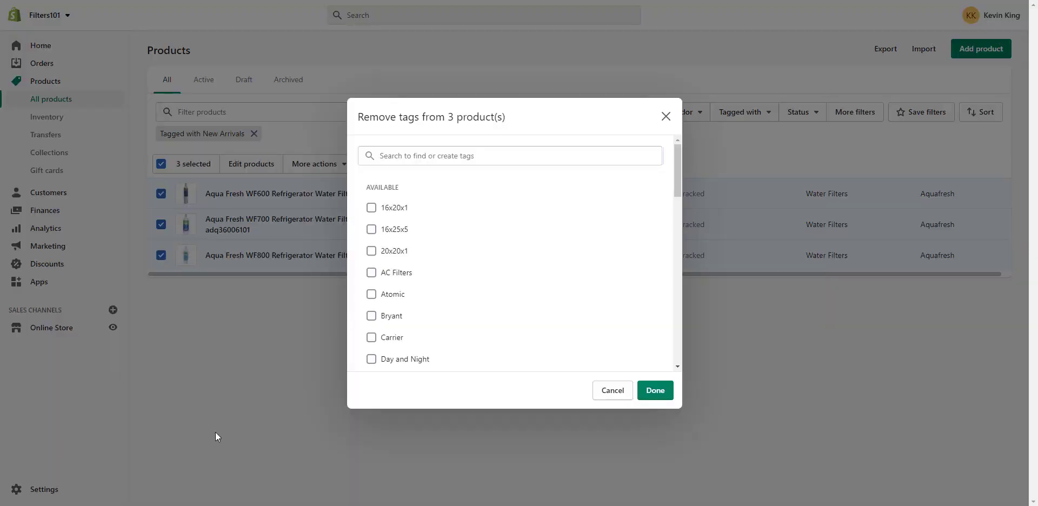
{"action": "scroll", "coordinate": [468, 235], "scroll_direction": "down", "scroll_amount": 4}
{"action": "scroll", "coordinate": [468, 237], "scroll_direction": "down", "scroll_amount": 4}
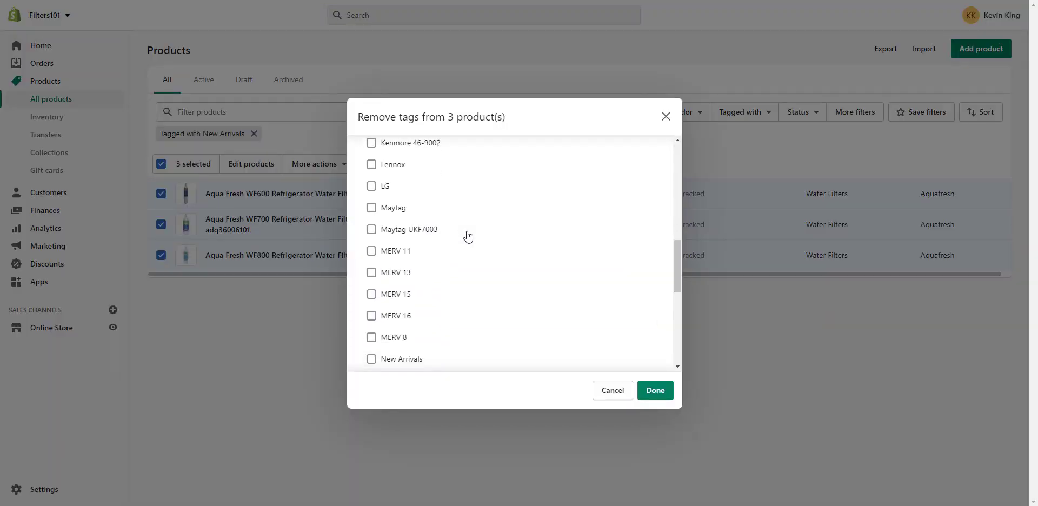
{"action": "scroll", "coordinate": [468, 236], "scroll_direction": "down", "scroll_amount": 1}
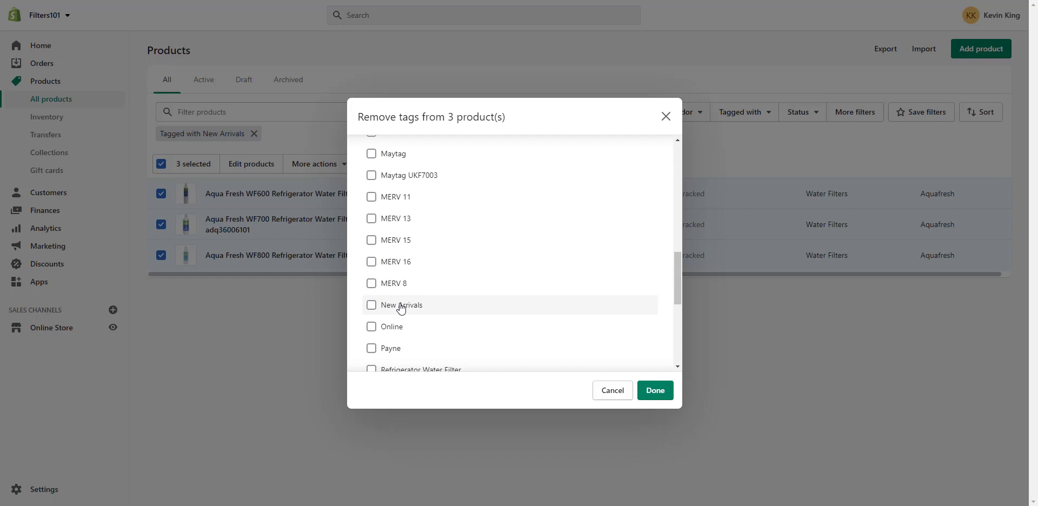
{"action": "scroll", "coordinate": [401, 308], "scroll_direction": "up", "scroll_amount": 9}
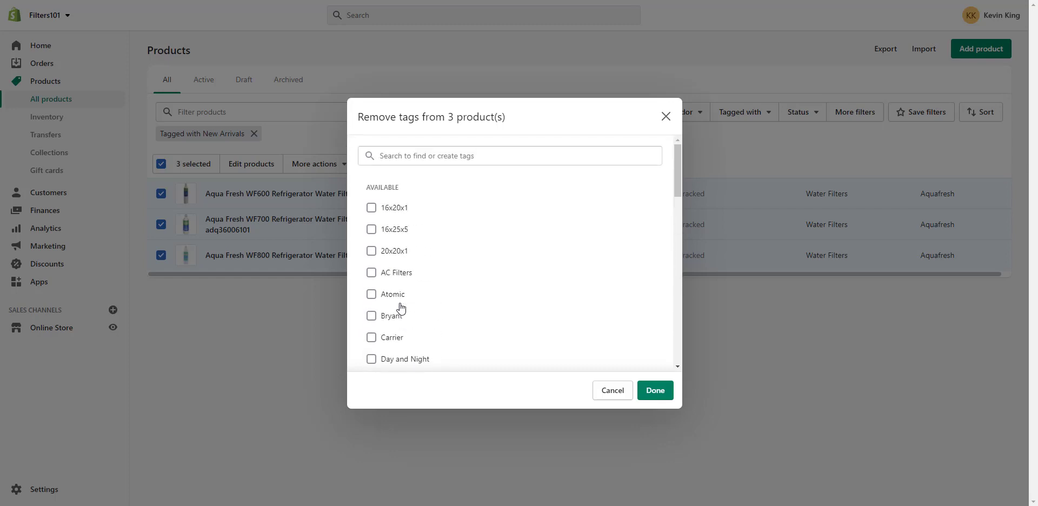
{"action": "left_click", "coordinate": [449, 159]}
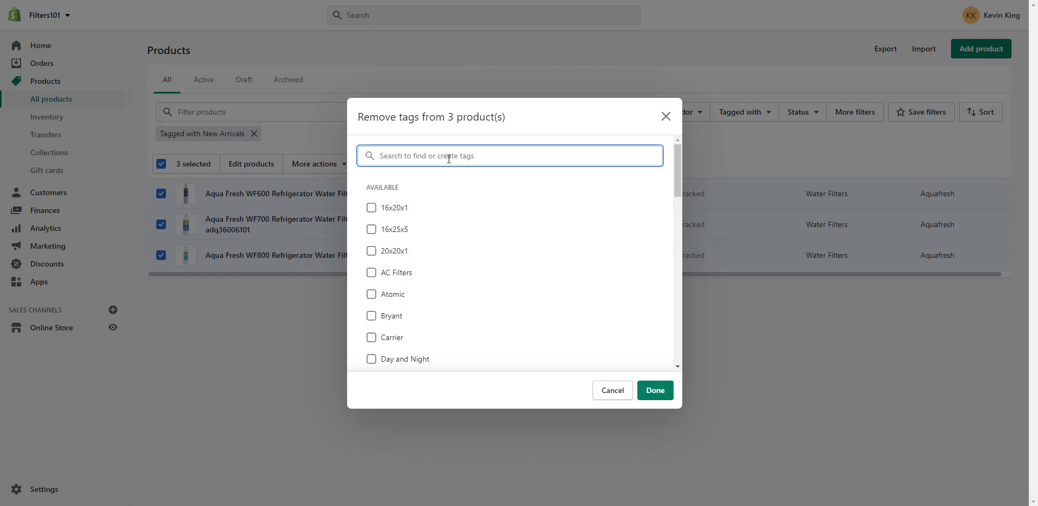
{"action": "type", "text": "New"}
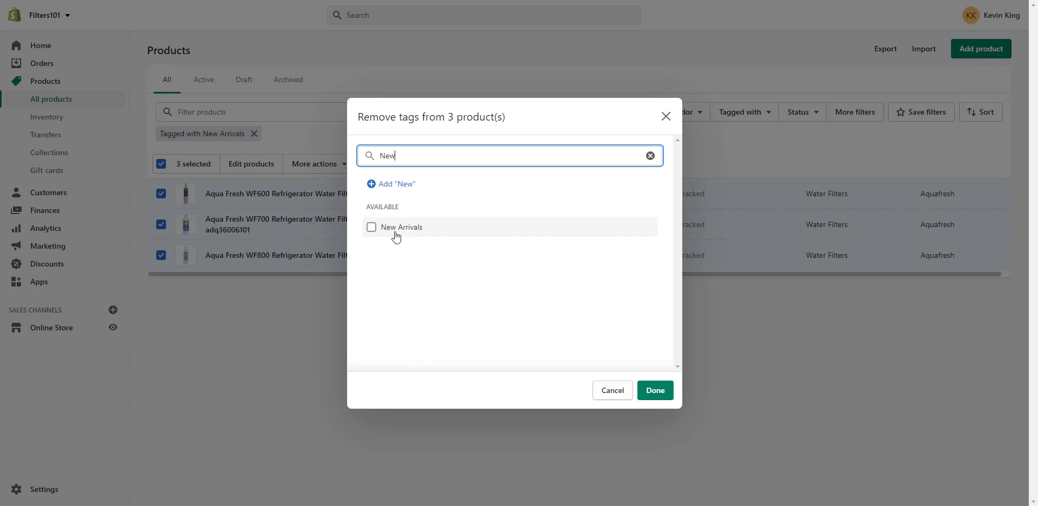
{"action": "left_click", "coordinate": [609, 397]}
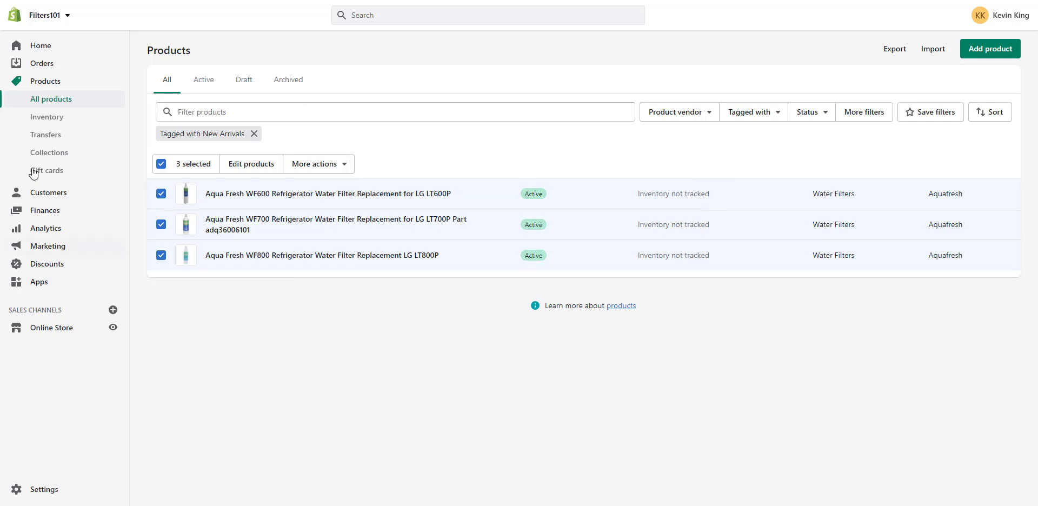
Open the current Dawn theme for customization and go to the Featured products section of the home page.
{"action": "left_click", "coordinate": [53, 328]}
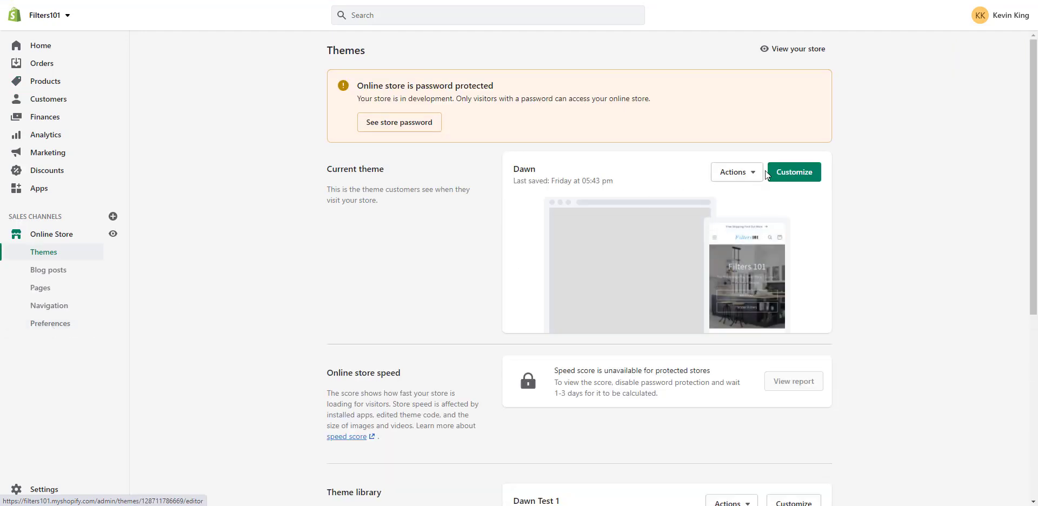
{"action": "left_click", "coordinate": [787, 173]}
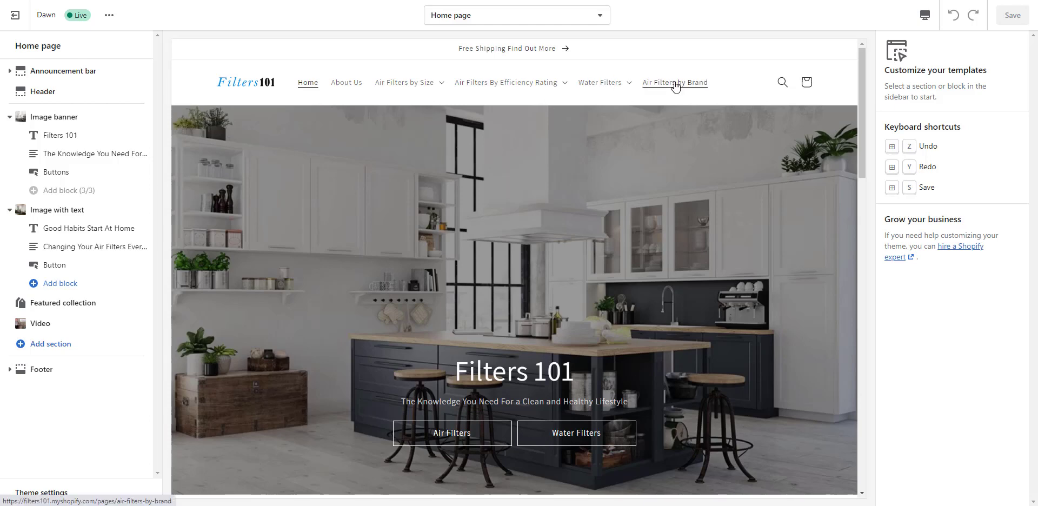
{"action": "scroll", "coordinate": [674, 86], "scroll_direction": "down", "scroll_amount": 12}
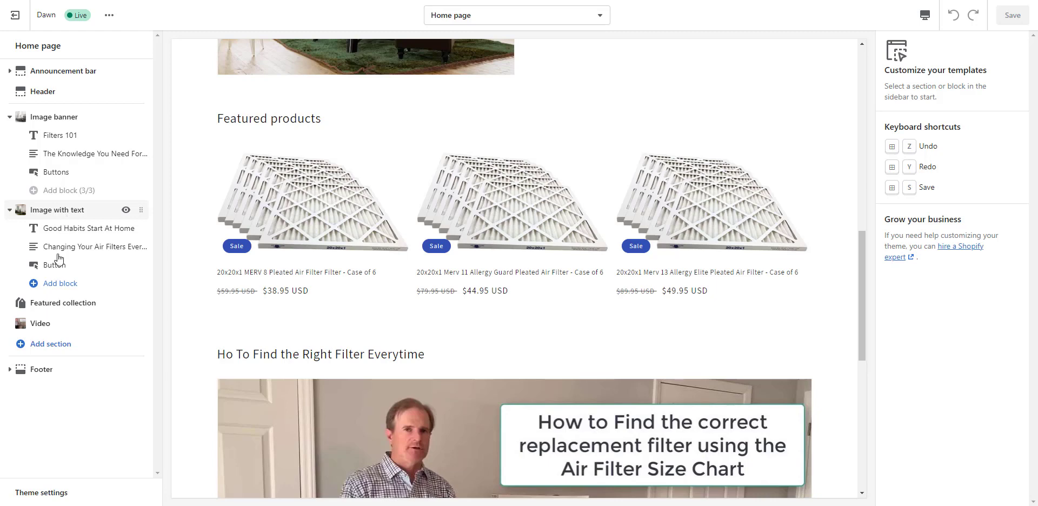
Change the heading of the home page's Featured collection section to New Arrival.
{"action": "left_click", "coordinate": [45, 304]}
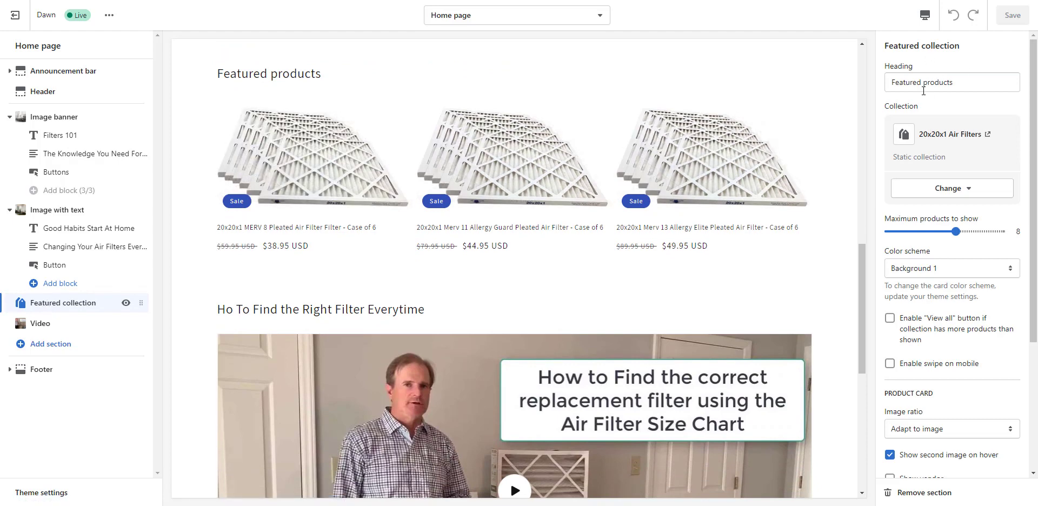
{"action": "left_click_drag", "start_coordinate": [963, 83], "coordinate": [824, 71]}
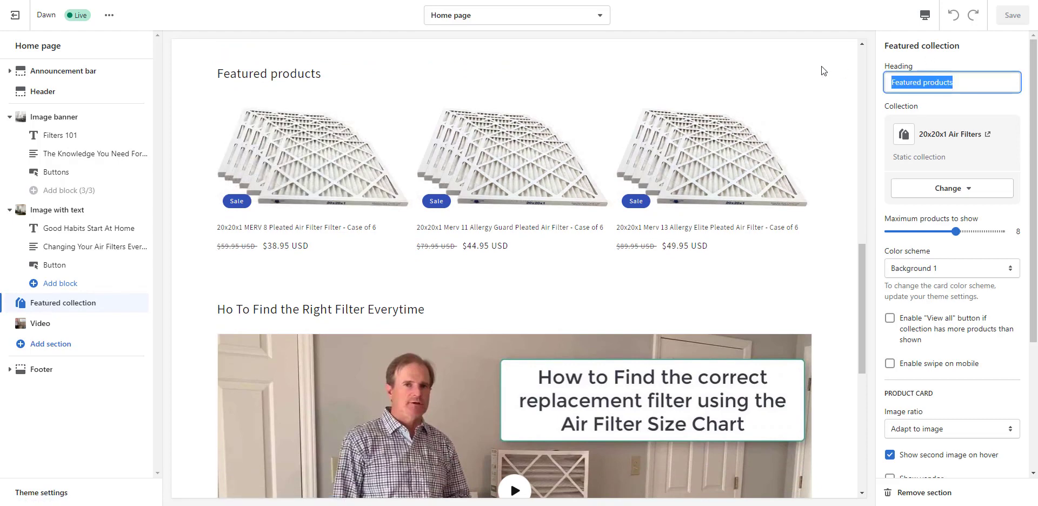
{"action": "type", "text": "New A"}
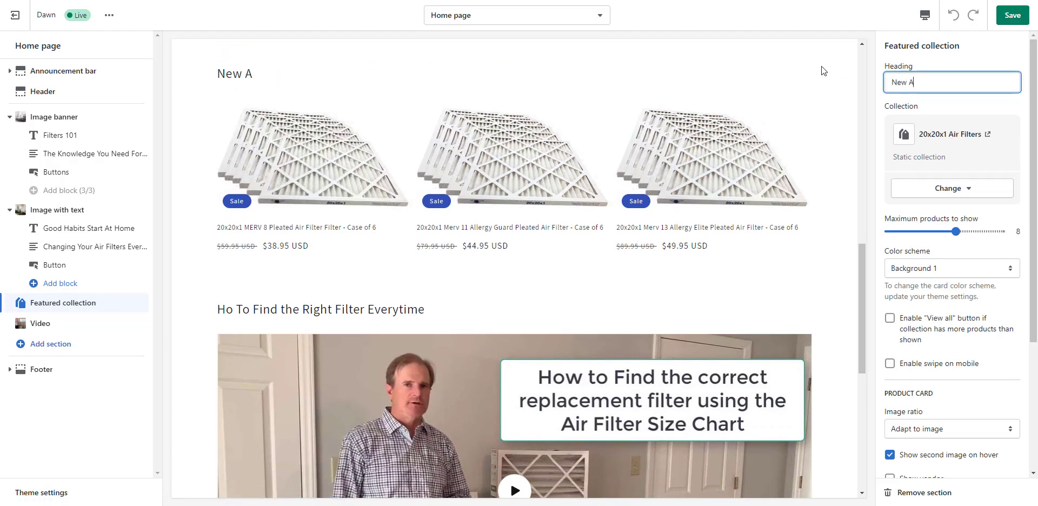
{"action": "type", "text": "rrival"}
Assign the New Arrivals collection to the Featured collection section, save the theme, and close the store preview.
{"action": "left_click", "coordinate": [930, 189]}
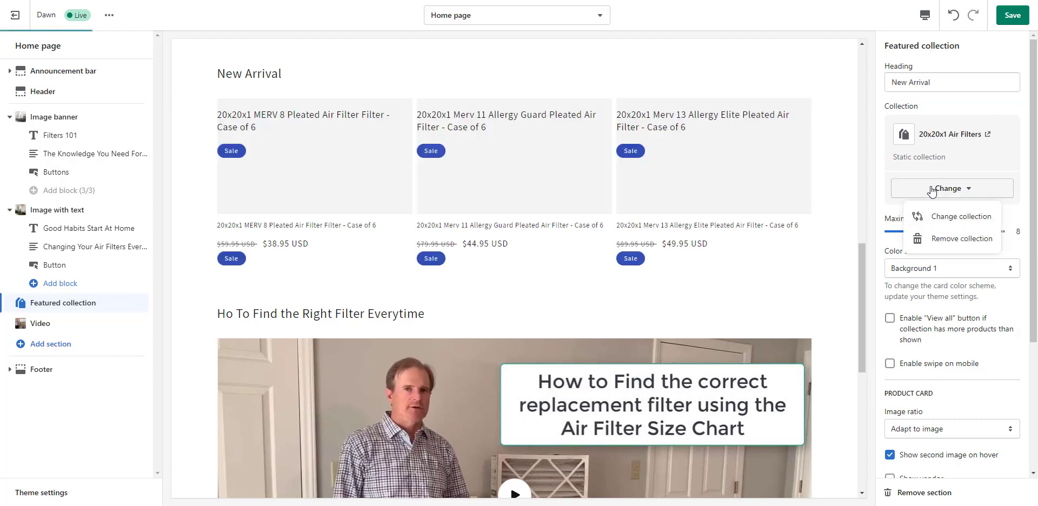
{"action": "left_click", "coordinate": [936, 215]}
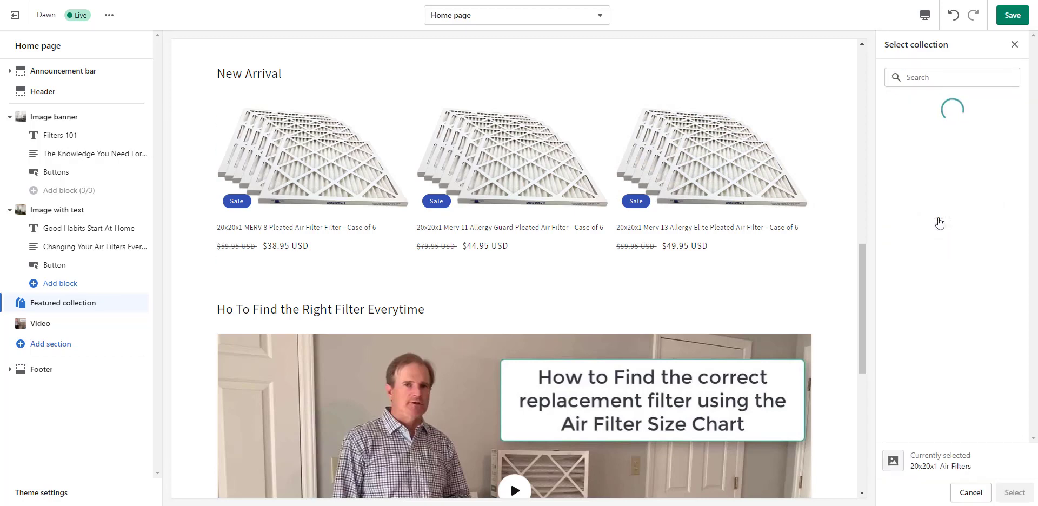
{"action": "scroll", "coordinate": [939, 223], "scroll_direction": "down", "scroll_amount": 3}
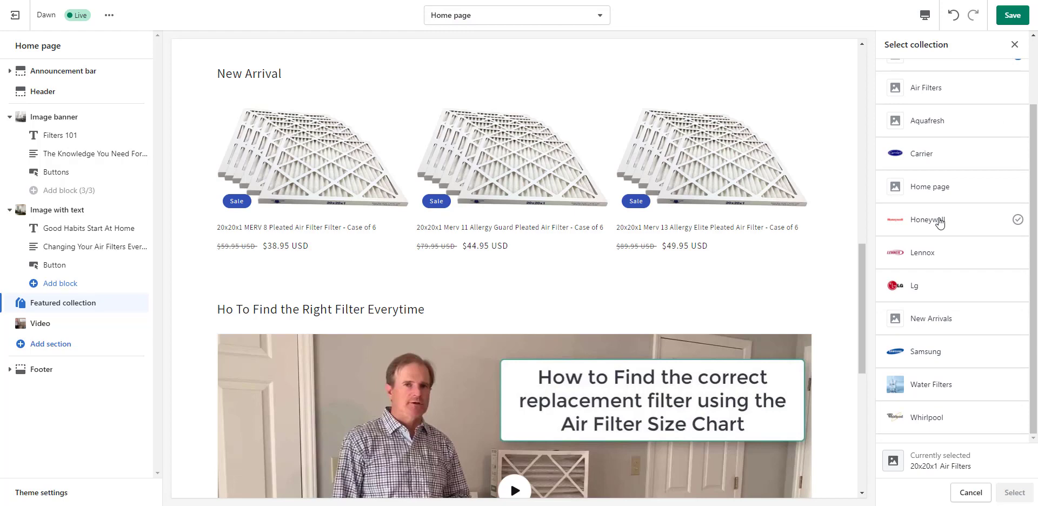
{"action": "left_click", "coordinate": [936, 318]}
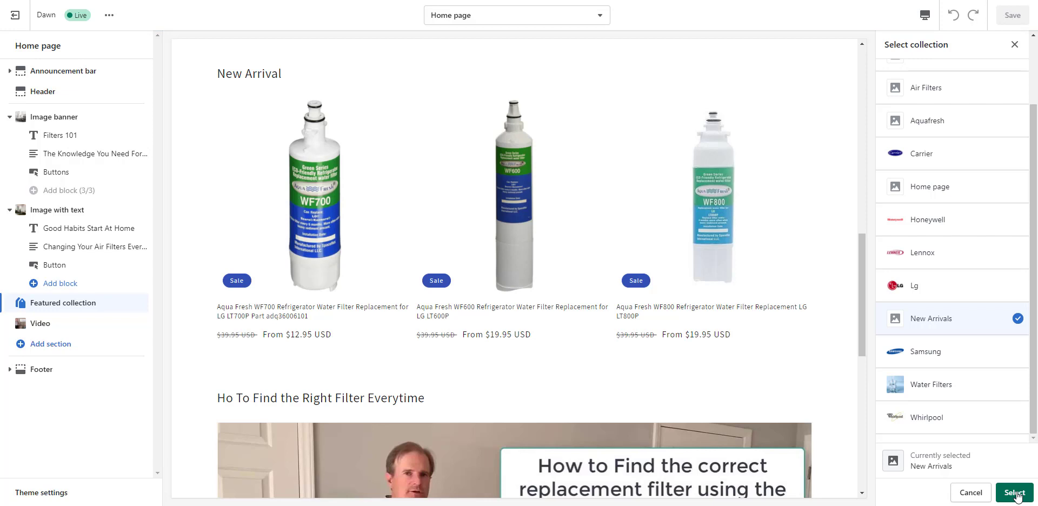
{"action": "left_click", "coordinate": [1015, 493]}
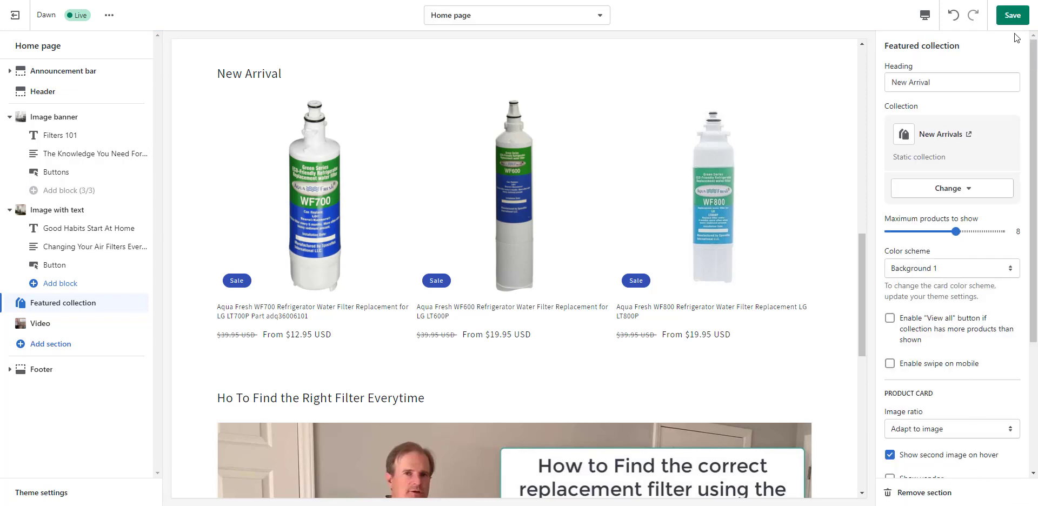
{"action": "left_click", "coordinate": [1011, 15]}
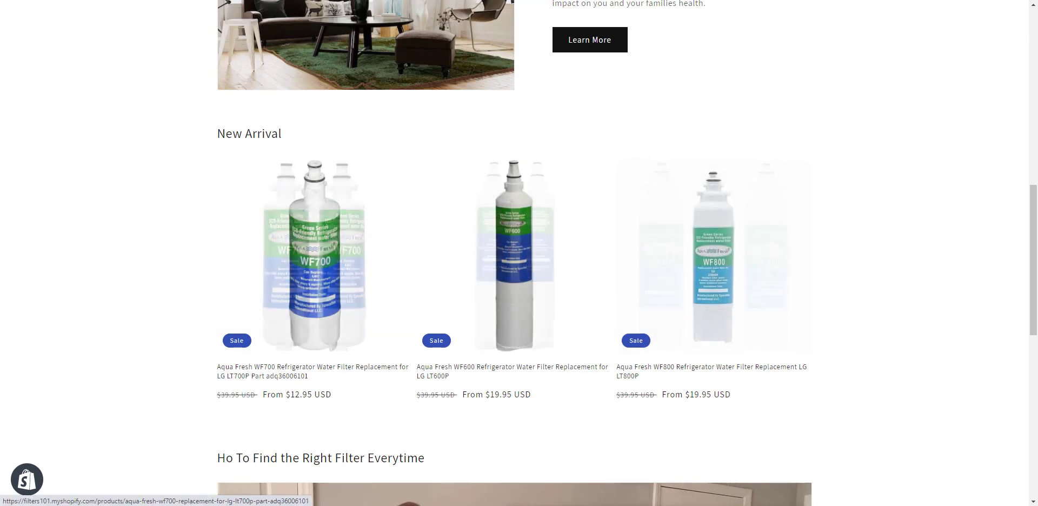
{"action": "key", "text": "ctrl+w"}
Filter the full product list by the tag New Arrivals.
{"action": "left_click", "coordinate": [49, 85]}
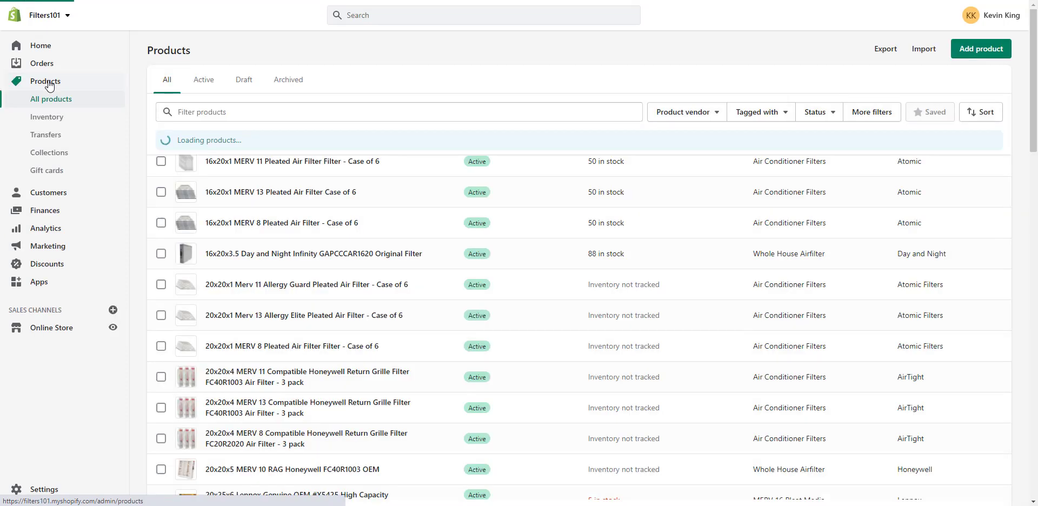
{"action": "left_click", "coordinate": [751, 118]}
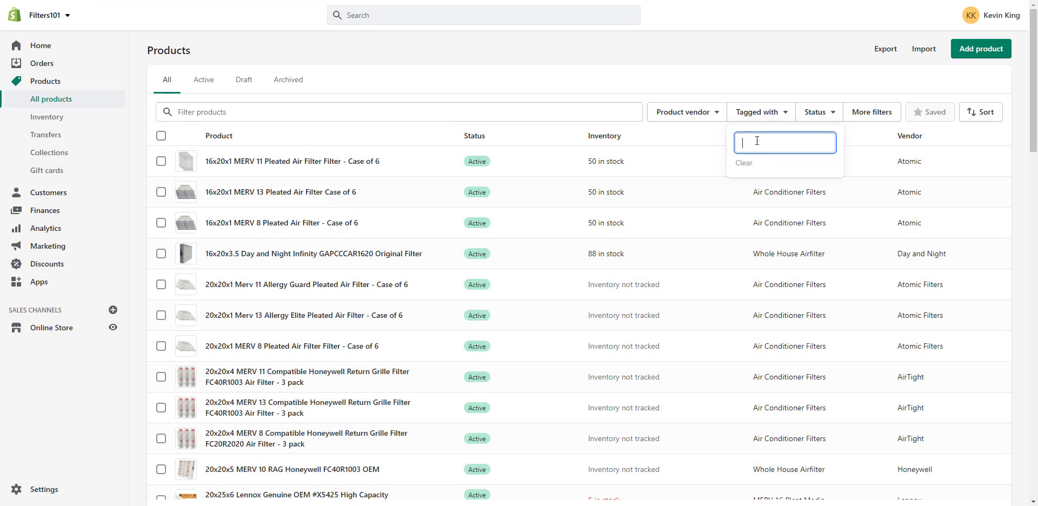
{"action": "type", "text": "New Arrivals"}
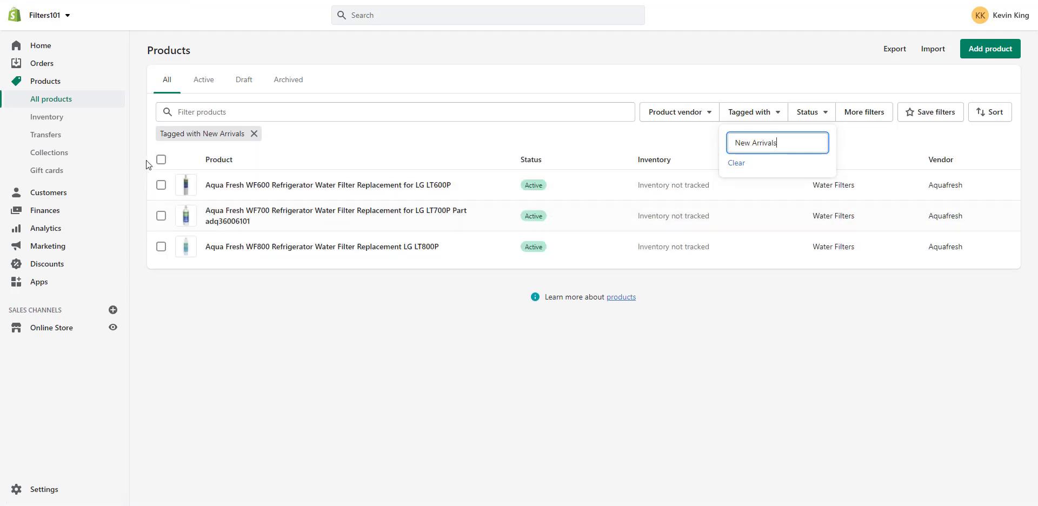
Remove the New Arrivals tag in bulk from all the Aqua Fresh water filters in the filtered list.
{"action": "left_click", "coordinate": [161, 160]}
{"action": "left_click", "coordinate": [318, 163]}
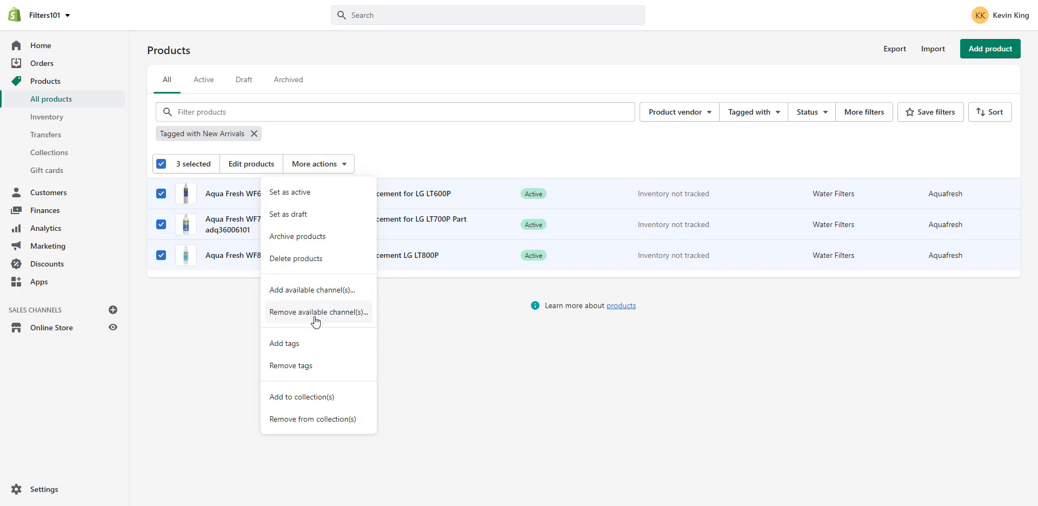
{"action": "left_click", "coordinate": [308, 365]}
{"action": "scroll", "coordinate": [525, 282], "scroll_direction": "down", "scroll_amount": 10}
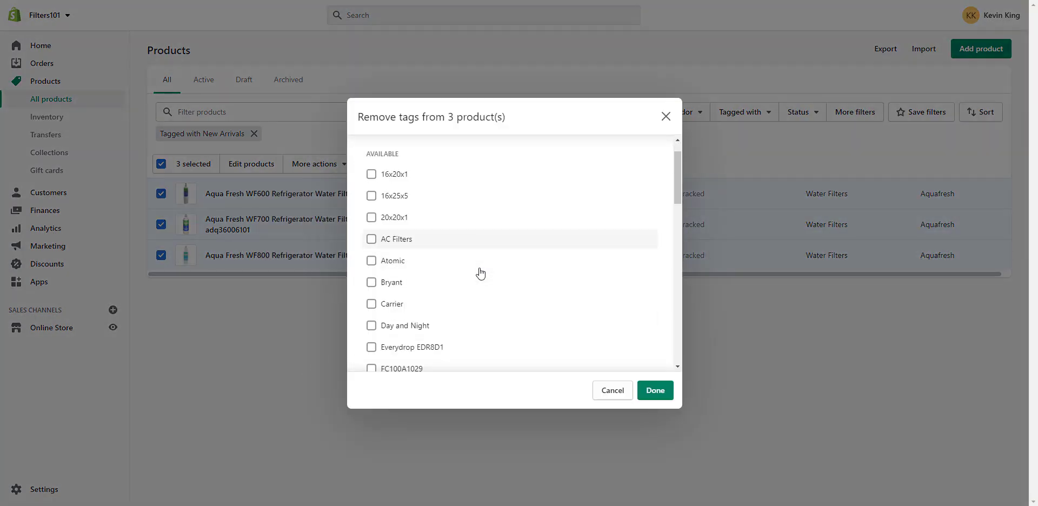
{"action": "scroll", "coordinate": [479, 271], "scroll_direction": "up", "scroll_amount": 2}
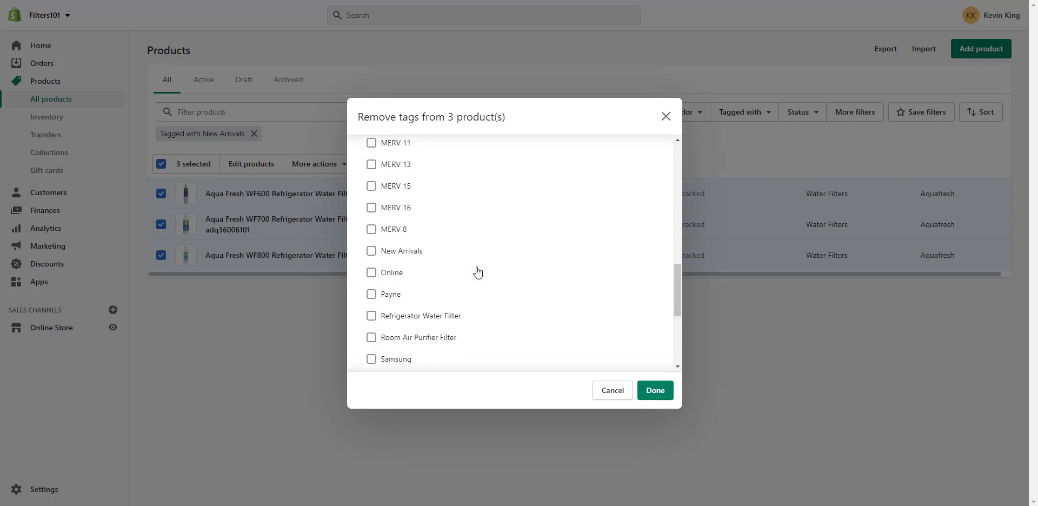
{"action": "left_click", "coordinate": [406, 250]}
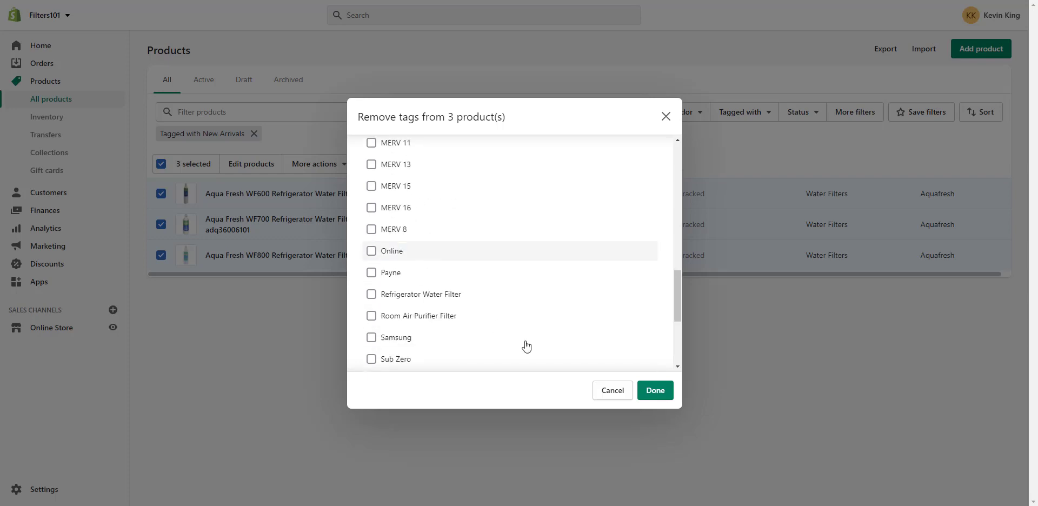
{"action": "left_click", "coordinate": [655, 390]}
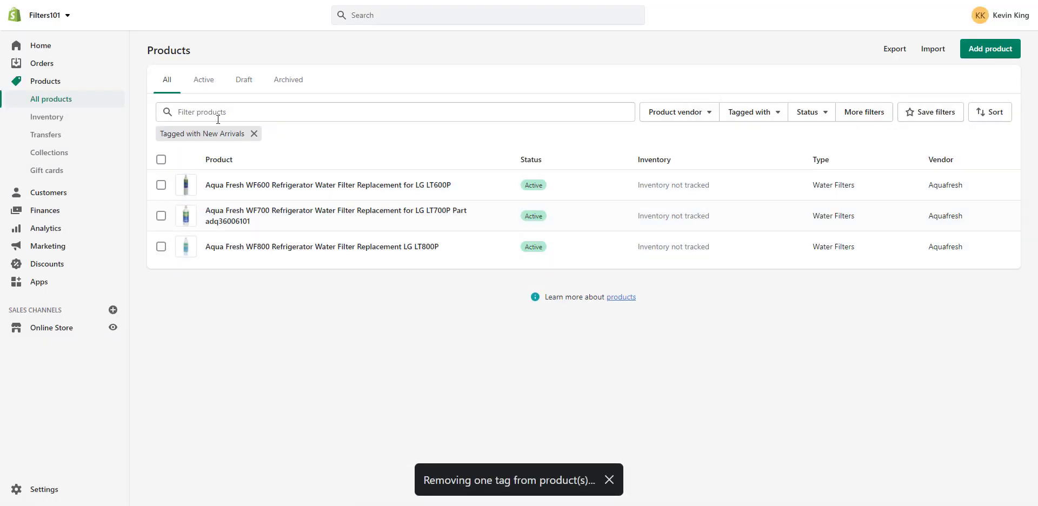
Clear the tag filter and search the product list for 16x20x1.
{"action": "left_click", "coordinate": [254, 134]}
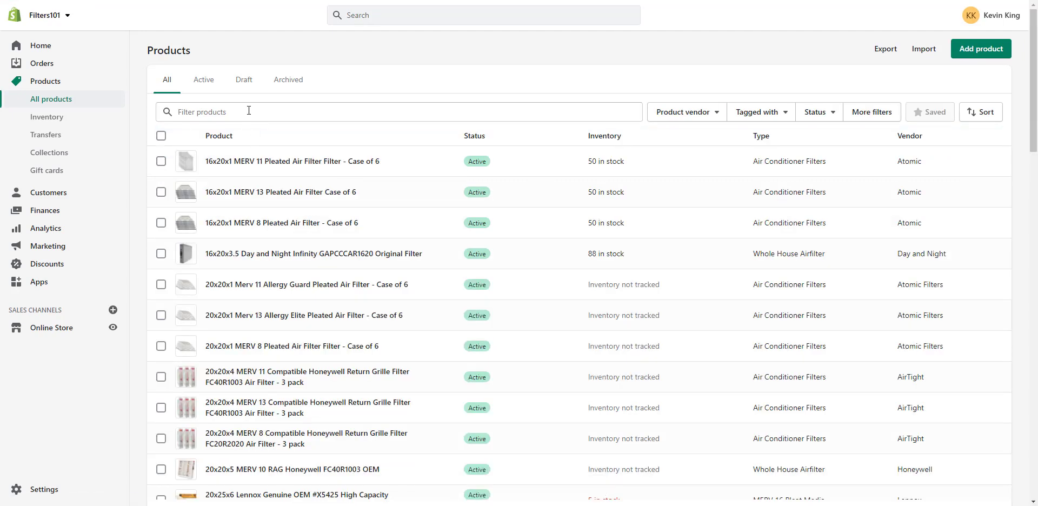
{"action": "left_click", "coordinate": [248, 111]}
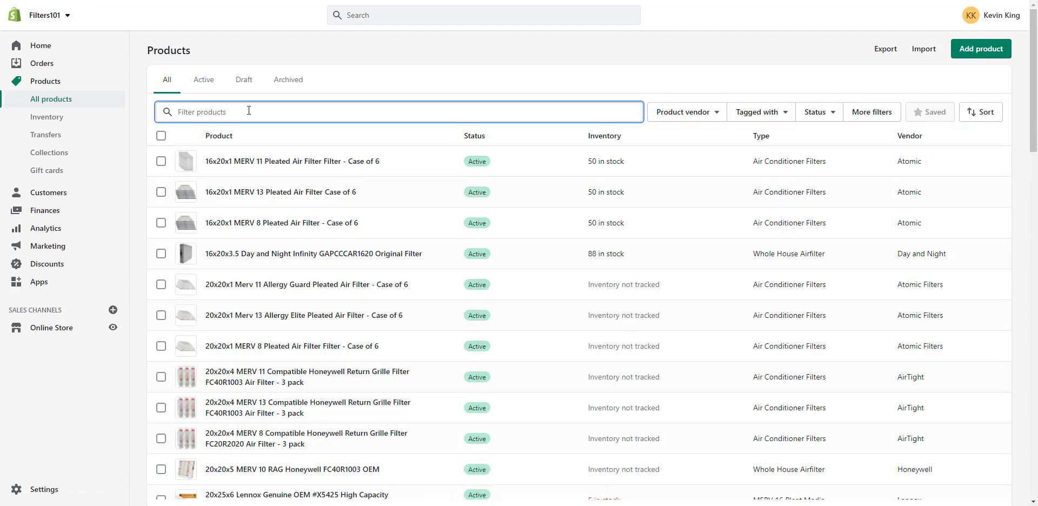
{"action": "type", "text": "16x20x1"}
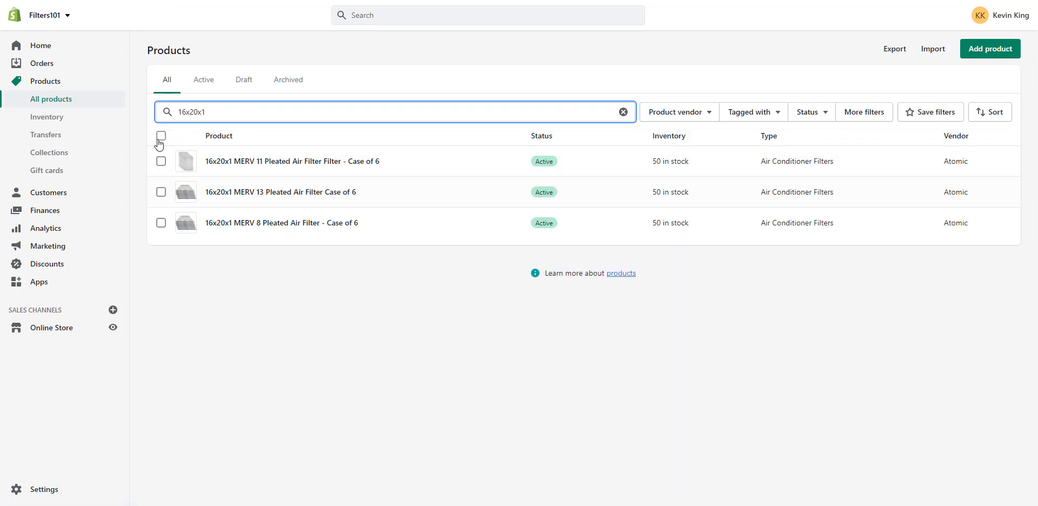
Add the existing New Arrivals tag in bulk to all the 16x20x1 pleated air filters.
{"action": "left_click", "coordinate": [160, 136]}
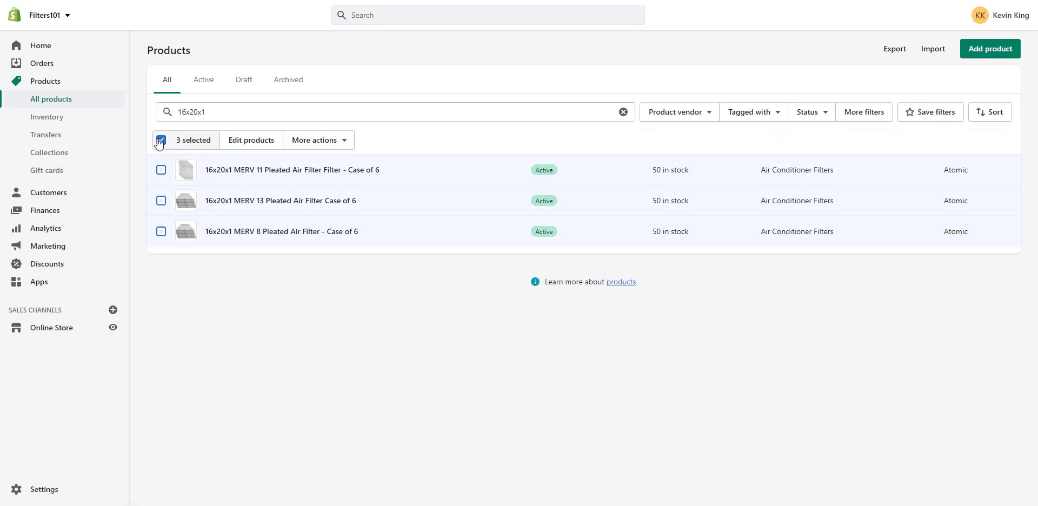
{"action": "left_click", "coordinate": [322, 143]}
{"action": "left_click", "coordinate": [317, 321]}
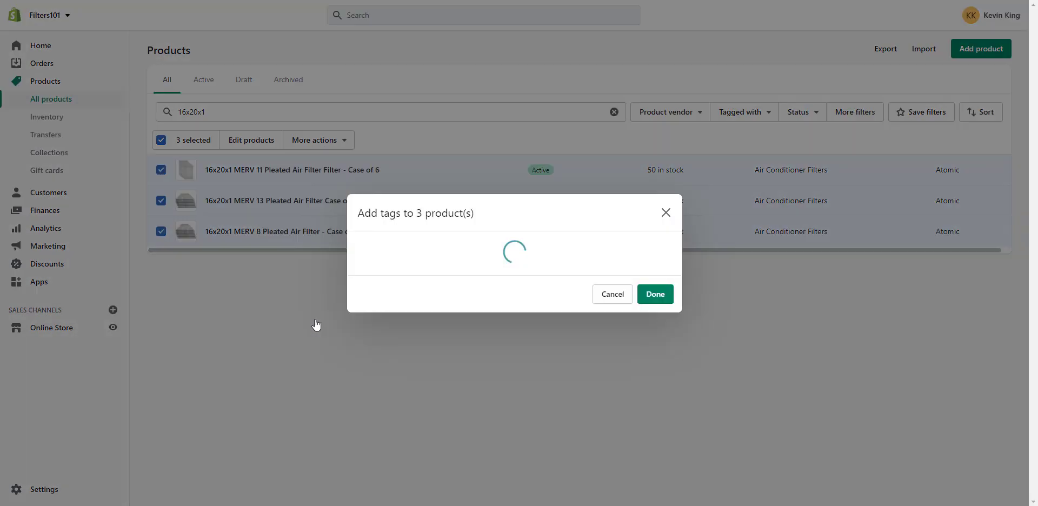
{"action": "scroll", "coordinate": [447, 297], "scroll_direction": "down", "scroll_amount": 8}
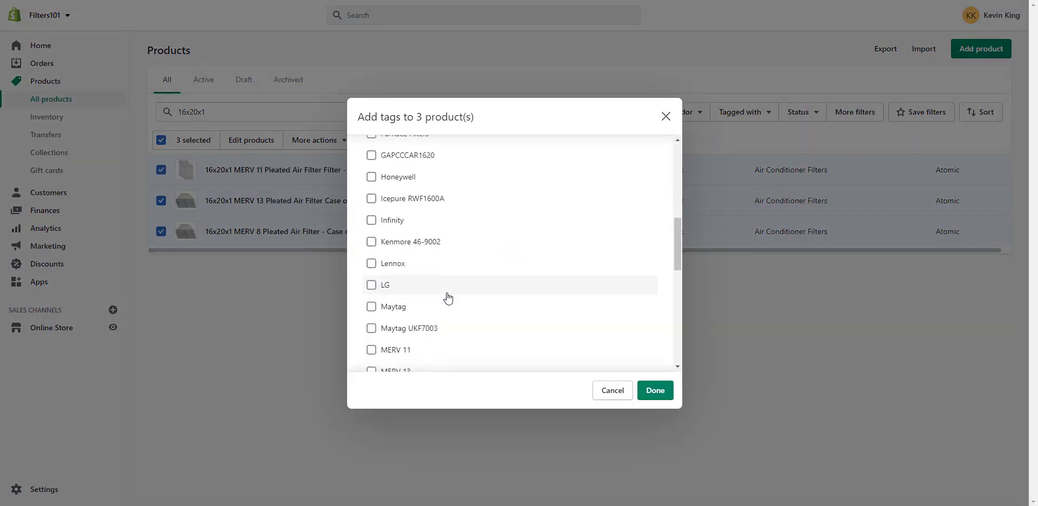
{"action": "scroll", "coordinate": [447, 298], "scroll_direction": "down", "scroll_amount": 2}
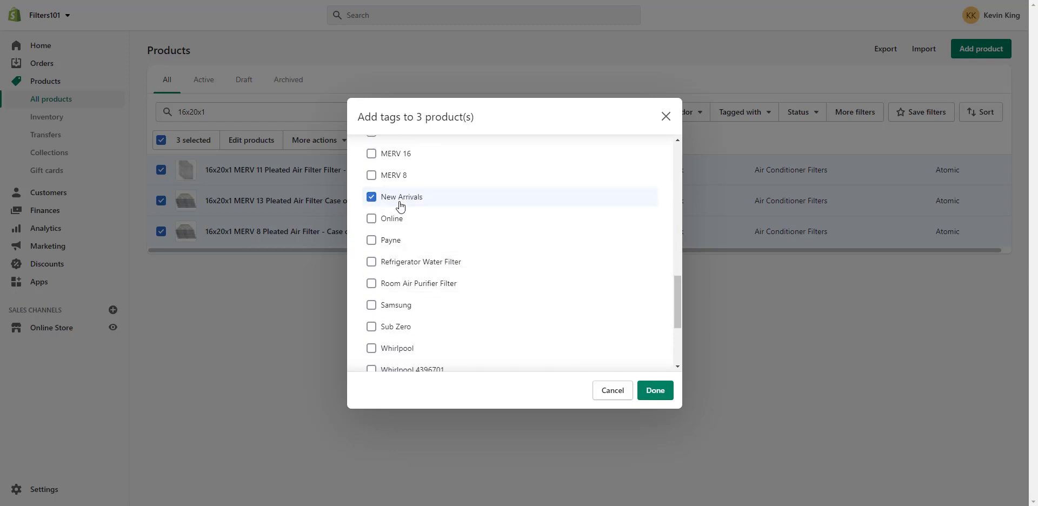
{"action": "left_click", "coordinate": [656, 391]}
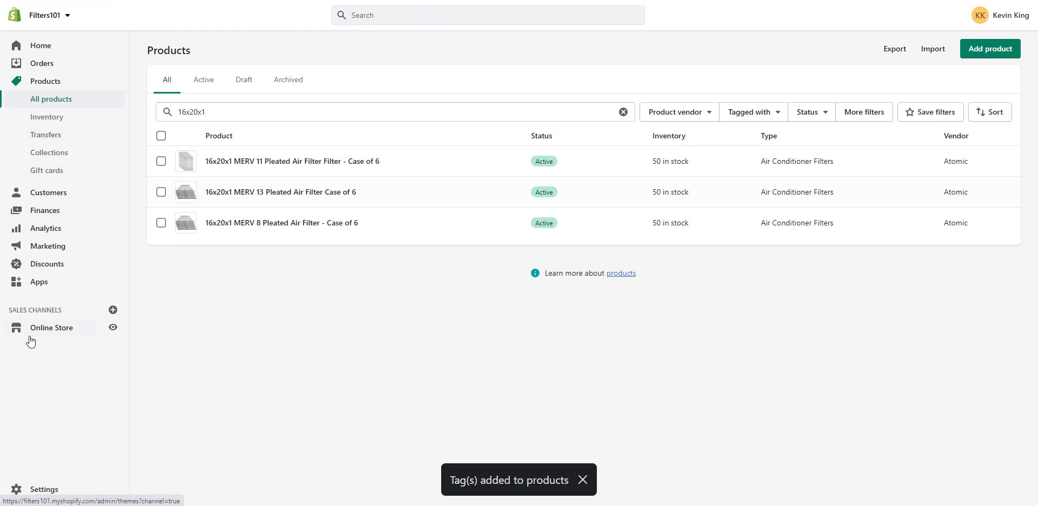
Open the current Dawn theme for customization and check the products in the home page's New Arrival section.
{"action": "left_click", "coordinate": [54, 328]}
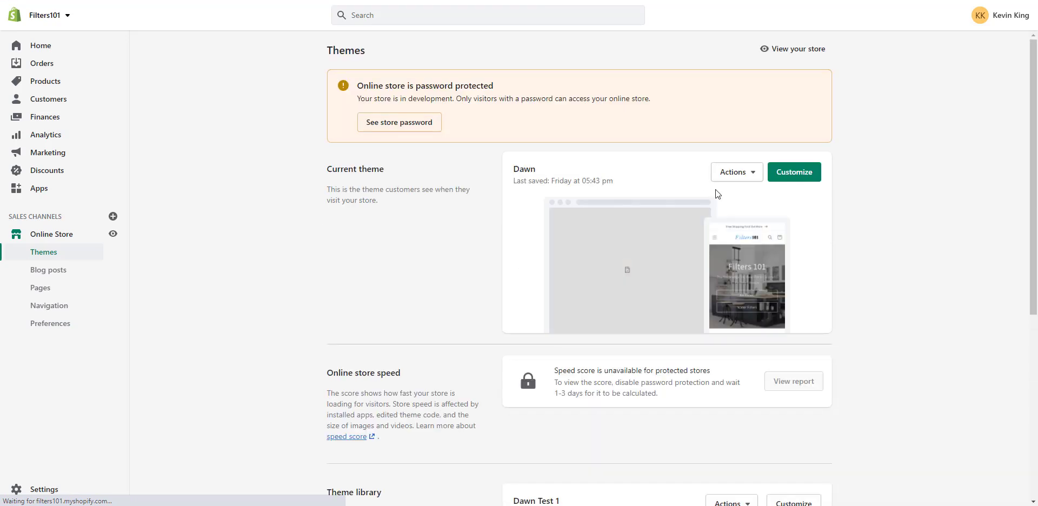
{"action": "left_click", "coordinate": [779, 174]}
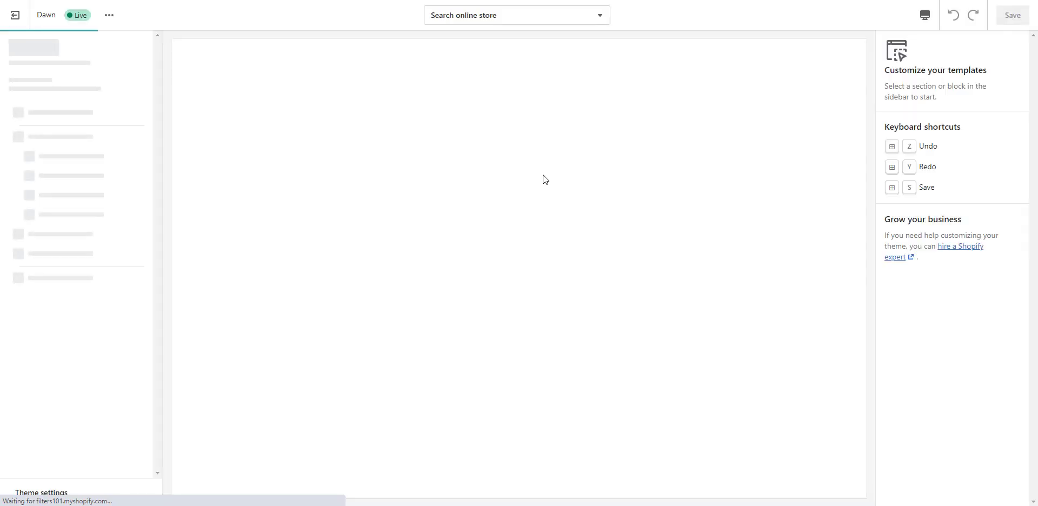
{"action": "scroll", "coordinate": [543, 174], "scroll_direction": "down", "scroll_amount": 10}
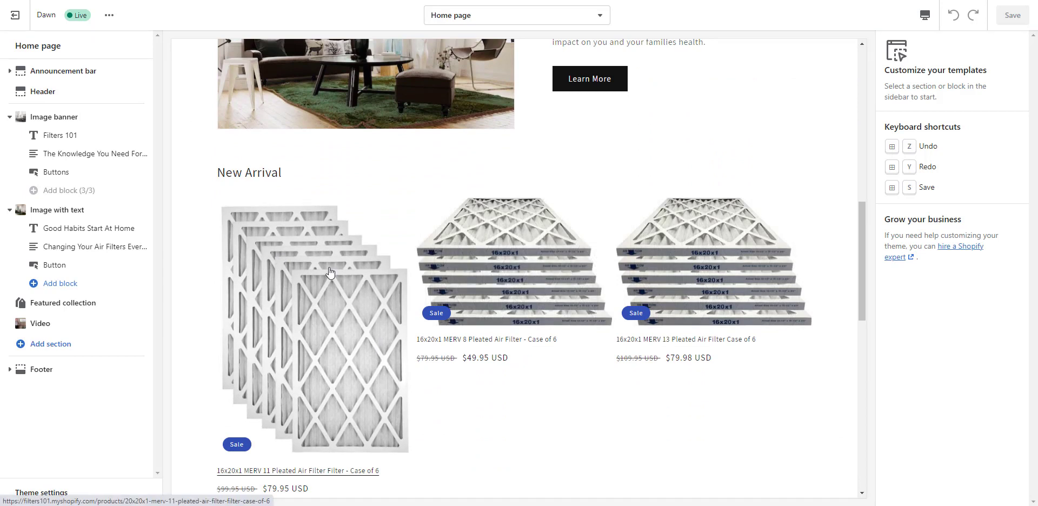
{"action": "scroll", "coordinate": [329, 272], "scroll_direction": "up", "scroll_amount": 6}
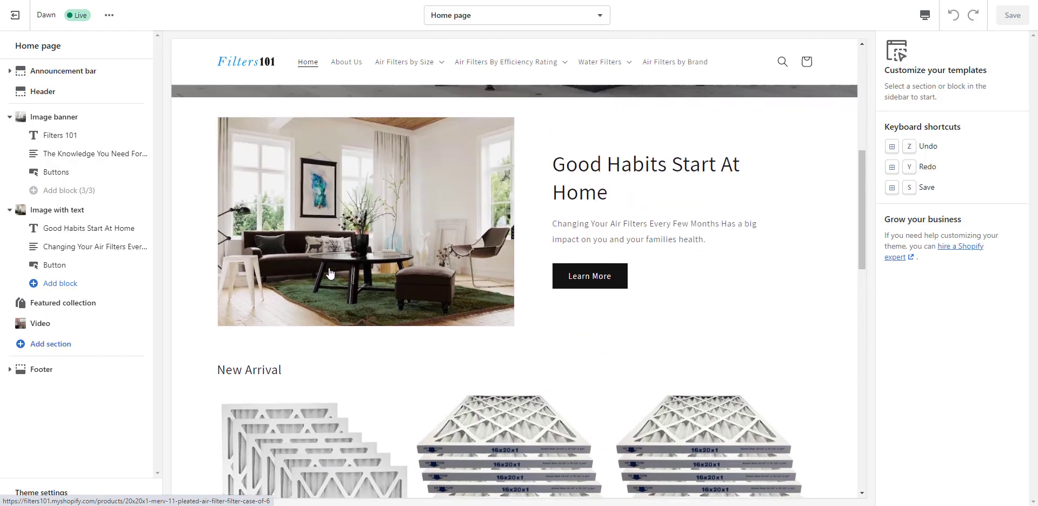
{"action": "scroll", "coordinate": [329, 267], "scroll_direction": "down", "scroll_amount": 5}
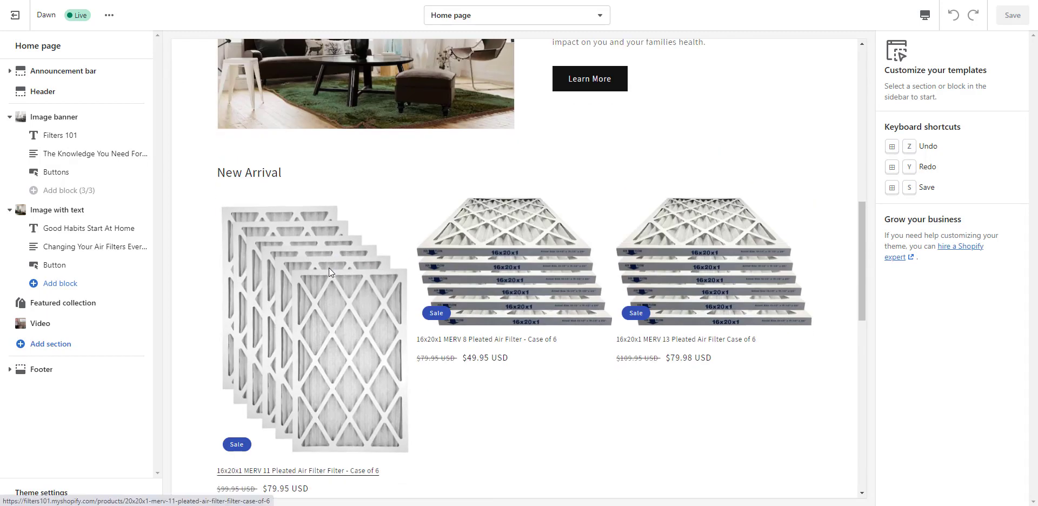
{"action": "scroll", "coordinate": [328, 267], "scroll_direction": "up", "scroll_amount": 8}
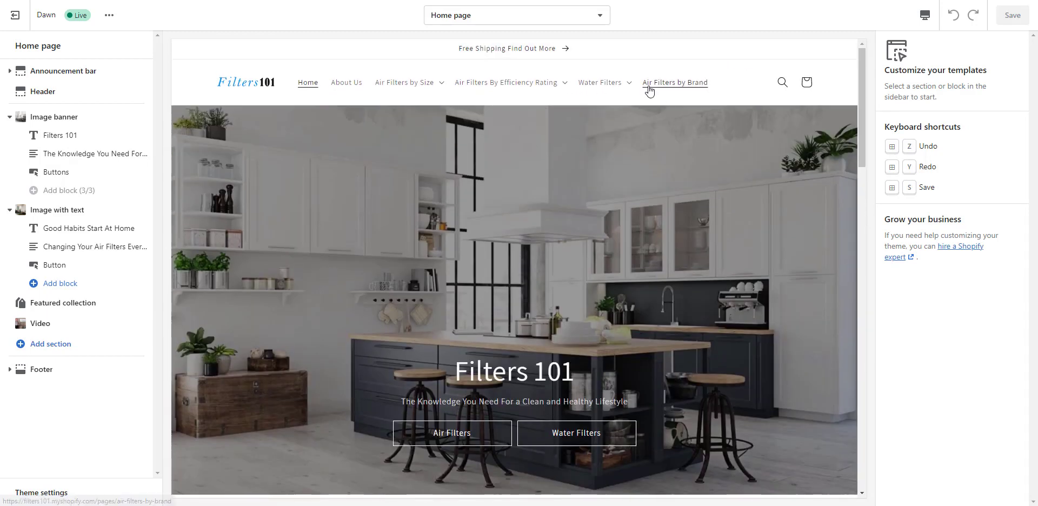
View the Air Filters by Brand page in the store preview and open its Carrier collection to examine the products.
{"action": "left_click", "coordinate": [659, 84]}
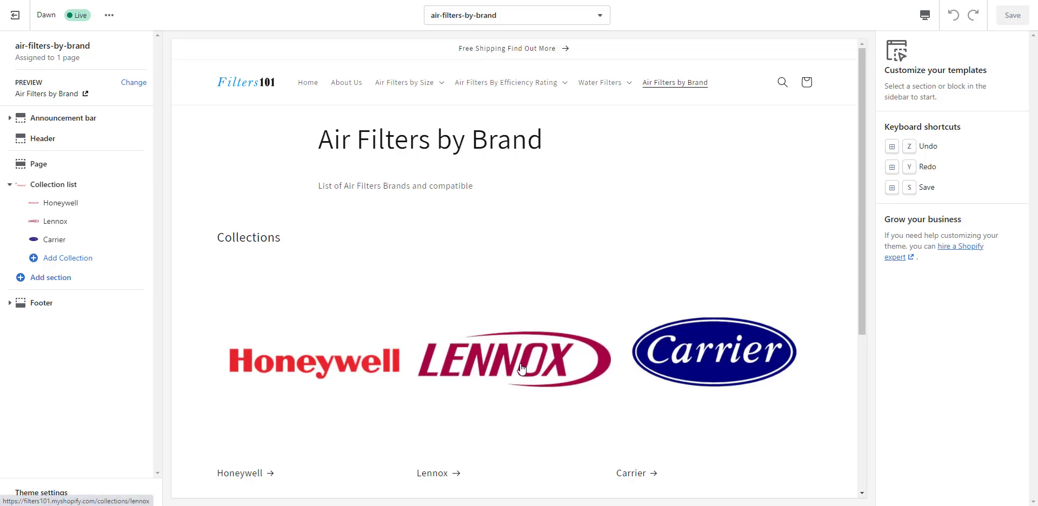
{"action": "scroll", "coordinate": [411, 321], "scroll_direction": "down", "scroll_amount": 1}
{"action": "scroll", "coordinate": [395, 321], "scroll_direction": "up", "scroll_amount": 1}
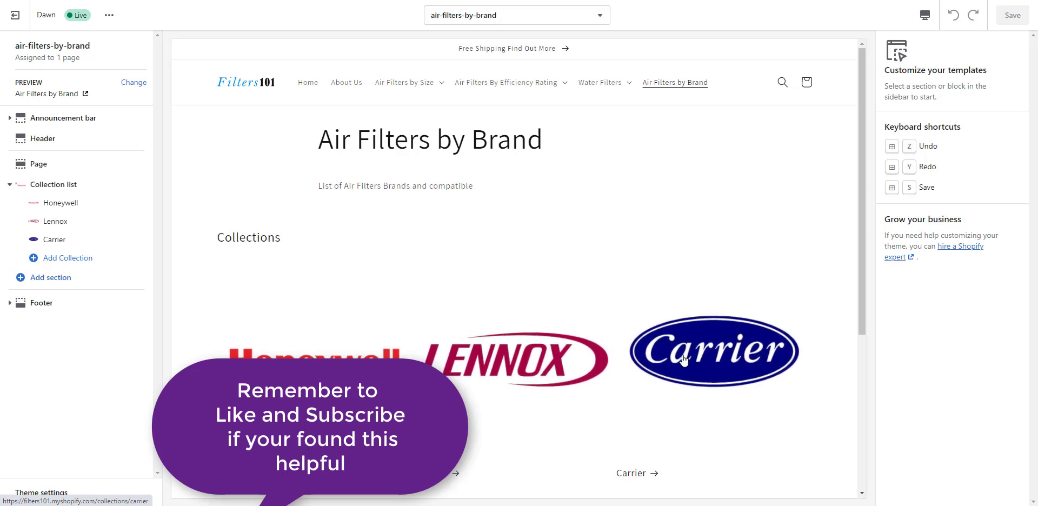
{"action": "scroll", "coordinate": [684, 359], "scroll_direction": "down", "scroll_amount": 3}
{"action": "left_click", "coordinate": [628, 312]}
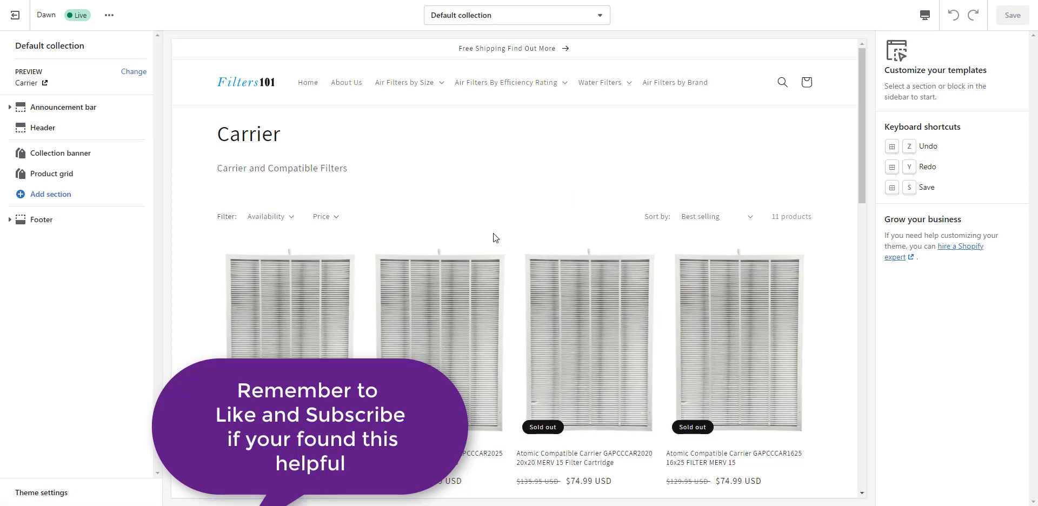
{"action": "scroll", "coordinate": [493, 233], "scroll_direction": "down", "scroll_amount": 2}
{"action": "scroll", "coordinate": [493, 233], "scroll_direction": "up", "scroll_amount": 2}
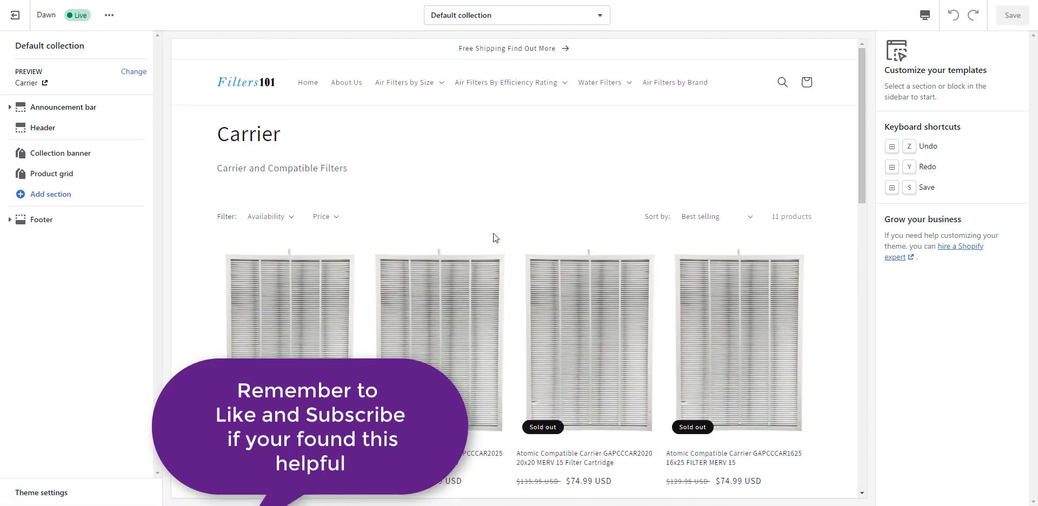